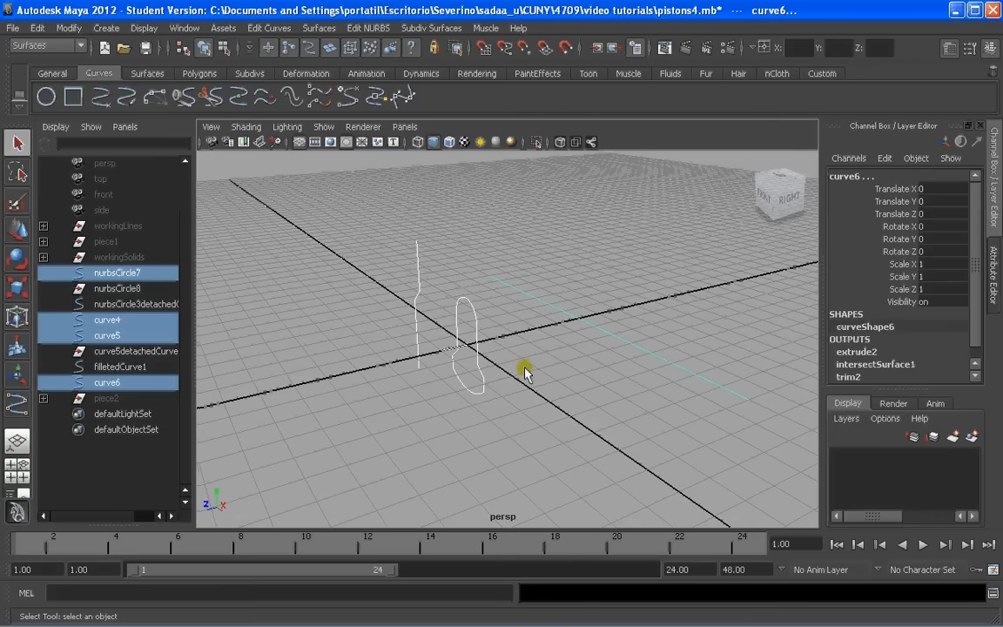
# Group the selected working curves and name the group workingLines2
pyautogui.hotkey('ctrl', 'g')
pyautogui.doubleClick(106, 351)
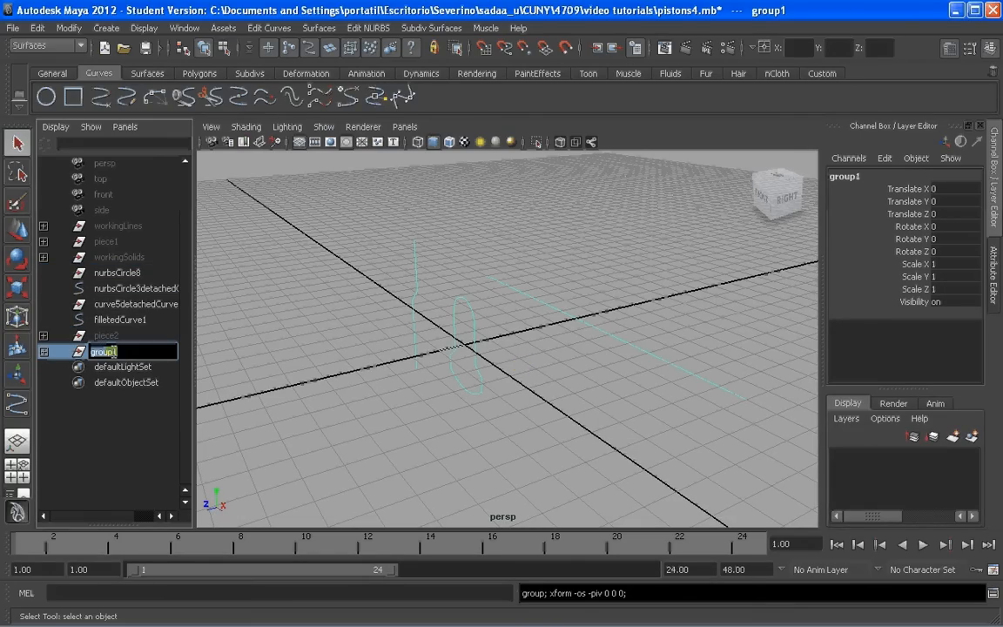
pyautogui.write('workingLines')
pyautogui.press('Return')
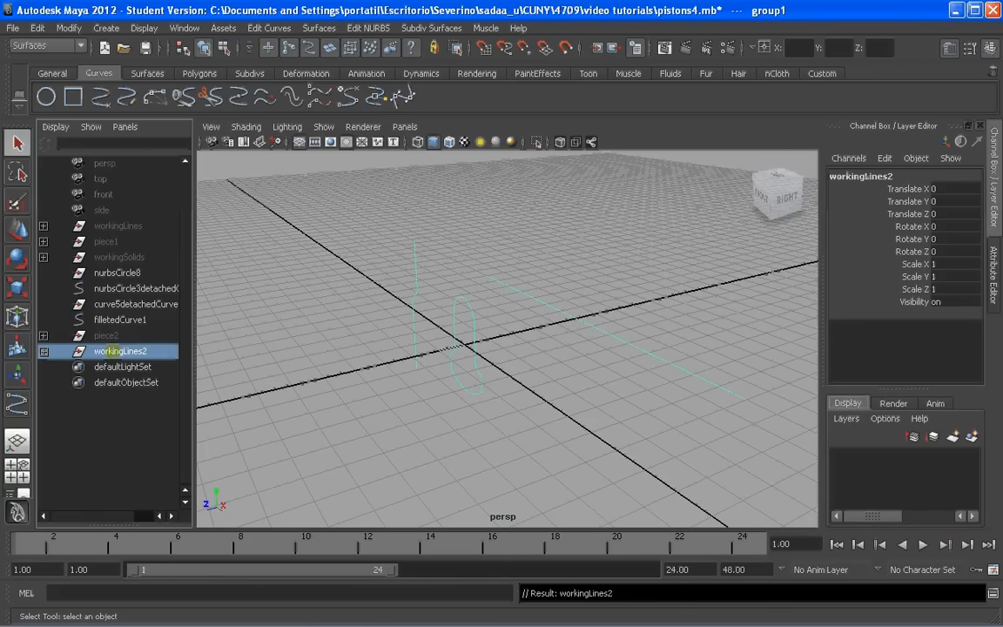
# Reorder workingLines2 directly below workingLines in the scene list and hide it
pyautogui.moveTo(115, 354); pyautogui.dragTo(118, 243, button='middle')
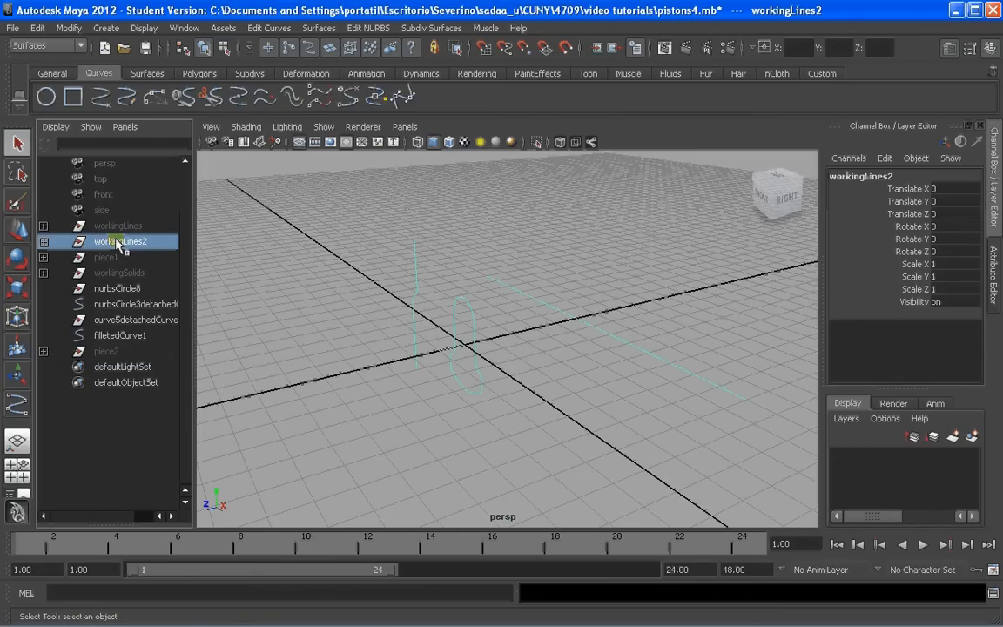
pyautogui.hotkey('ctrl', 'h')
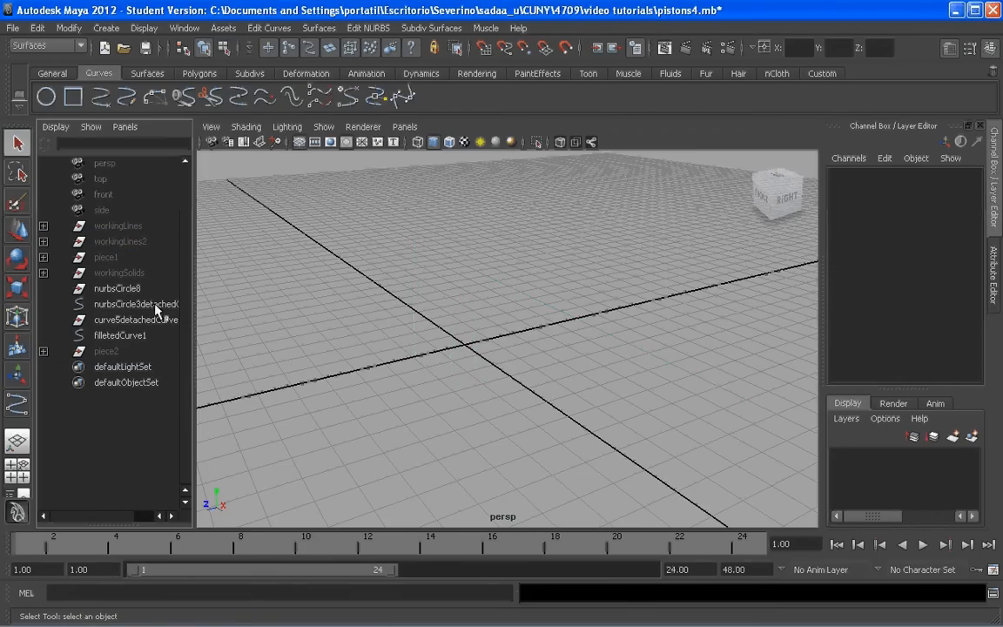
# Delete the leftover nurbsCircle8, nurbsCircle3 detached curve, curve5 detached curve and filletedCurve1
pyautogui.keyDown('alt'); pyautogui.moveTo(345, 371); pyautogui.dragTo(367, 364); pyautogui.keyUp('alt')
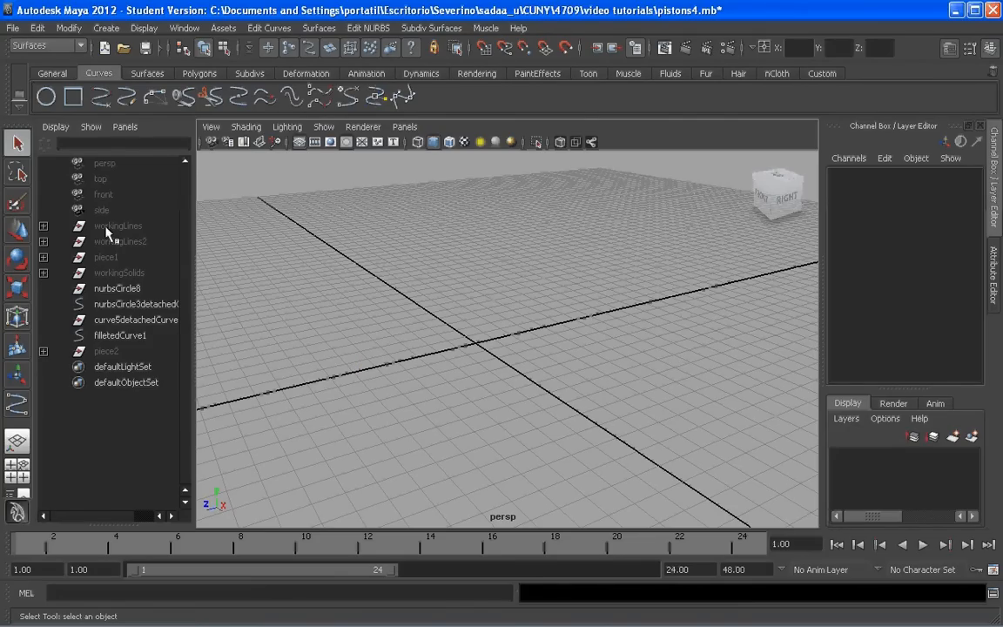
pyautogui.click(114, 288)
pyautogui.keyDown('shift'); pyautogui.click(113, 335); pyautogui.keyUp('shift')
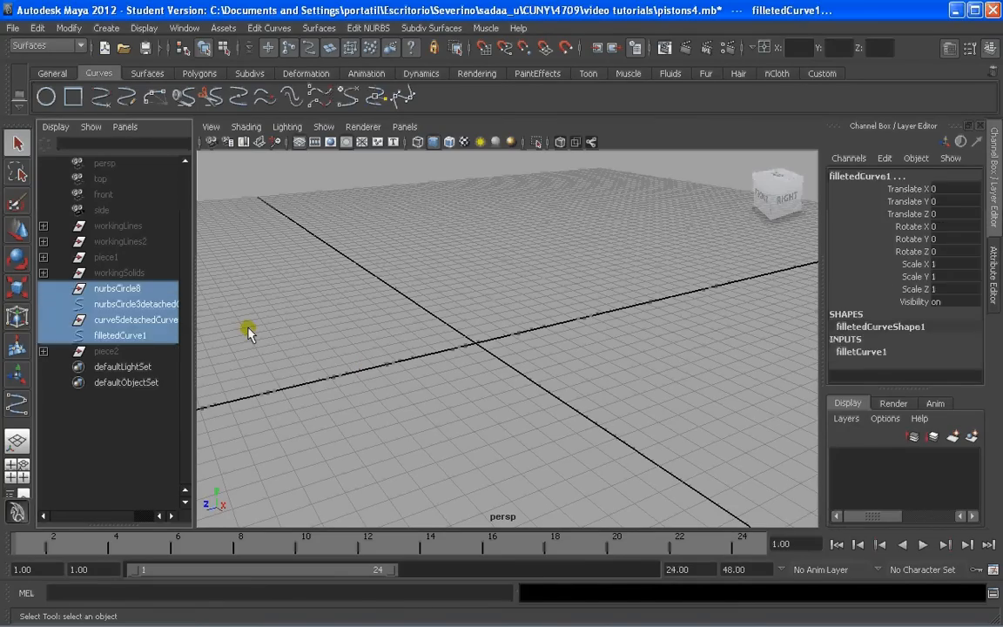
pyautogui.press('Delete')
pyautogui.keyDown('alt'); pyautogui.moveTo(502, 346); pyautogui.dragTo(526, 336); pyautogui.keyUp('alt')
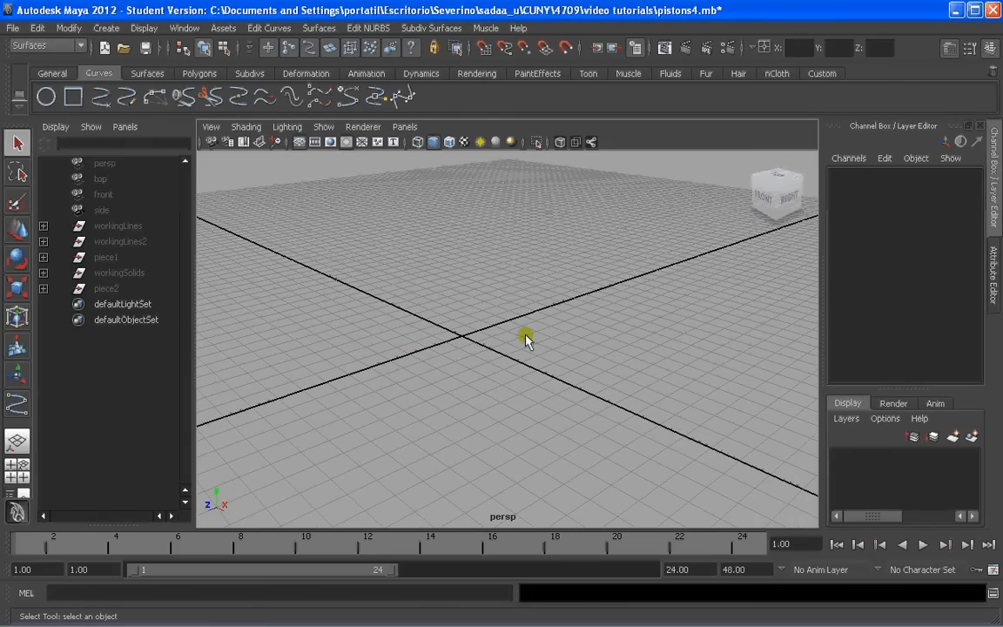
# Reorder the workingSolids group above piece1 in the scene list and unhide it
pyautogui.click(111, 288)
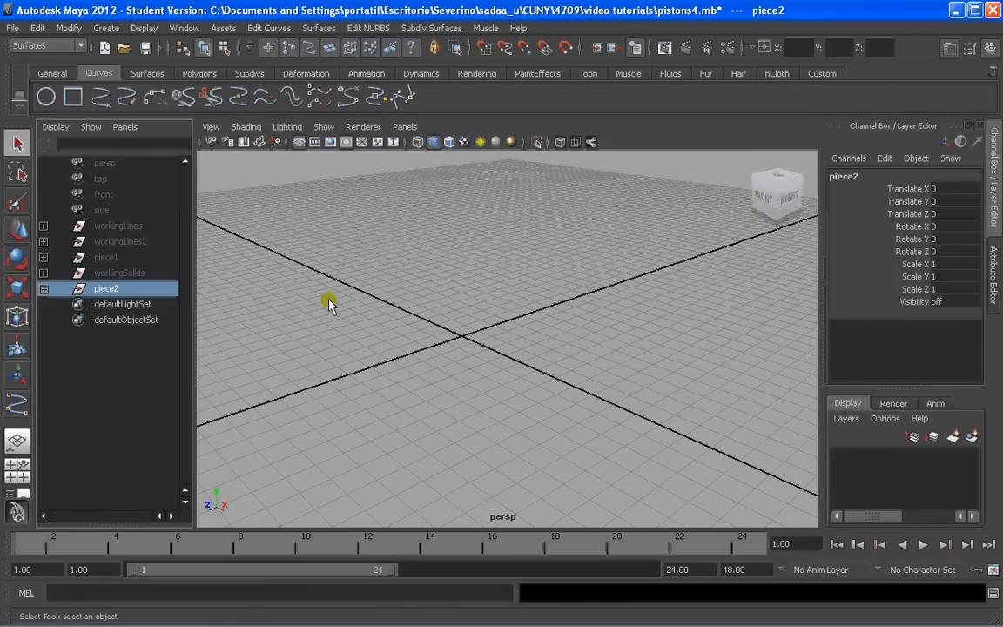
pyautogui.click(326, 300)
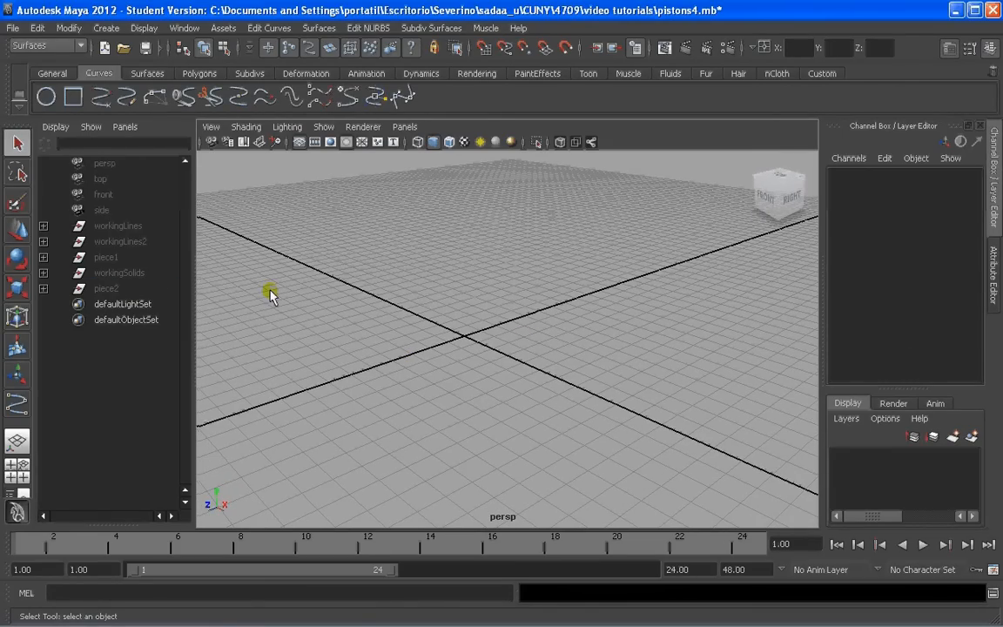
pyautogui.click(116, 274)
pyautogui.moveTo(113, 273)
pyautogui.mouseDown()
pyautogui.moveTo(127, 252)
pyautogui.moveTo(128, 267)
pyautogui.mouseUp()
pyautogui.hotkey('shift', 'h')
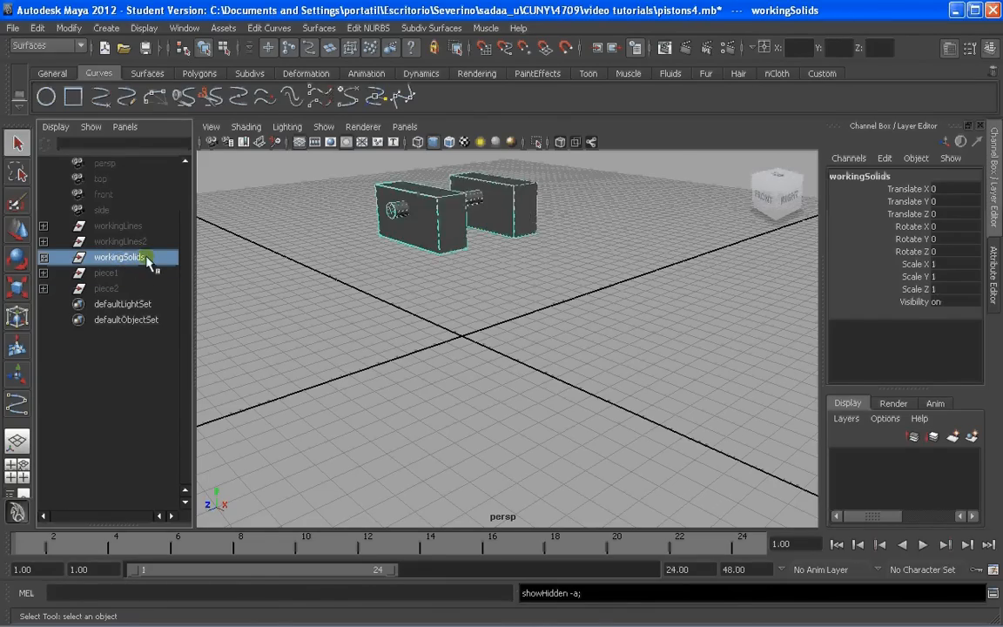
# Unhide the workingLines group to bring back the construction curves
pyautogui.click(114, 226)
pyautogui.click(396, 324)
pyautogui.keyDown('alt'); pyautogui.moveTo(398, 325); pyautogui.dragTo(454, 341); pyautogui.keyUp('alt')
# Duplicate the two concentric circles at the origin
pyautogui.click(441, 339)
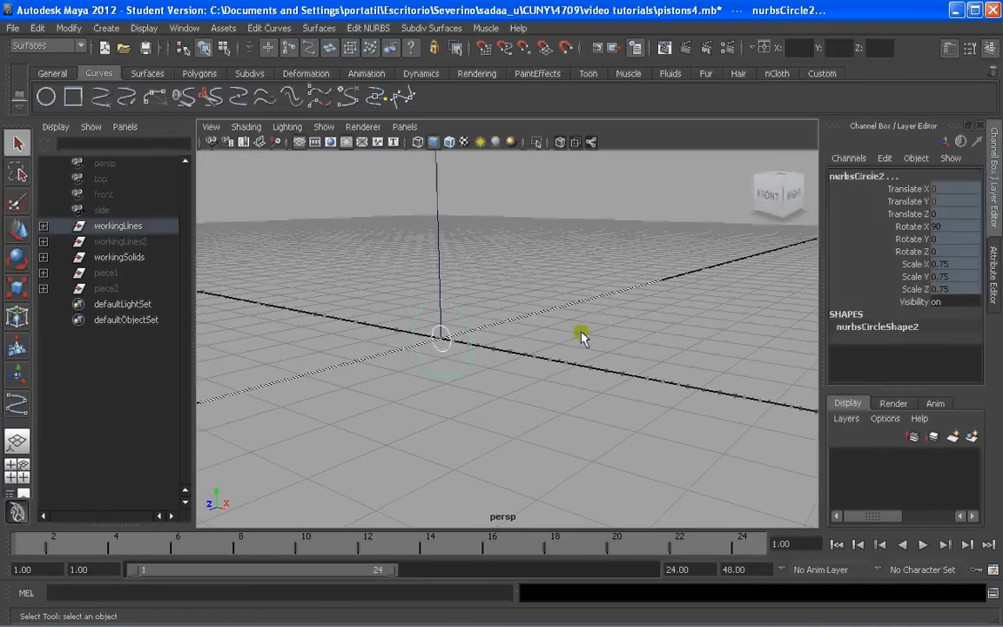
pyautogui.click(581, 338)
pyautogui.moveTo(473, 404); pyautogui.dragTo(441, 343)
pyautogui.keyDown('alt'); pyautogui.moveTo(503, 365); pyautogui.dragTo(524, 369); pyautogui.keyUp('alt')
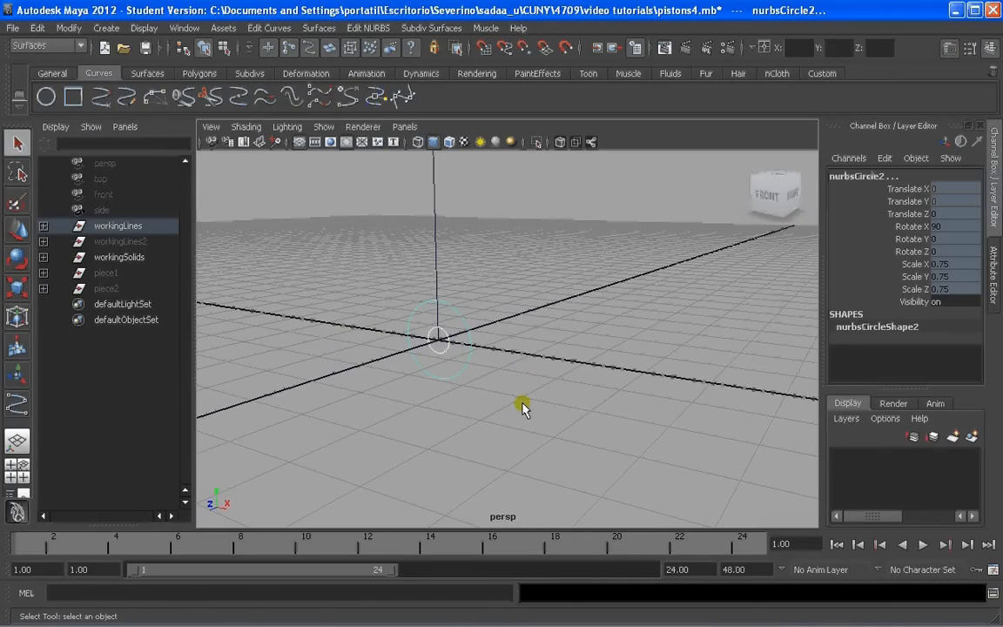
pyautogui.hotkey('ctrl', 'd')
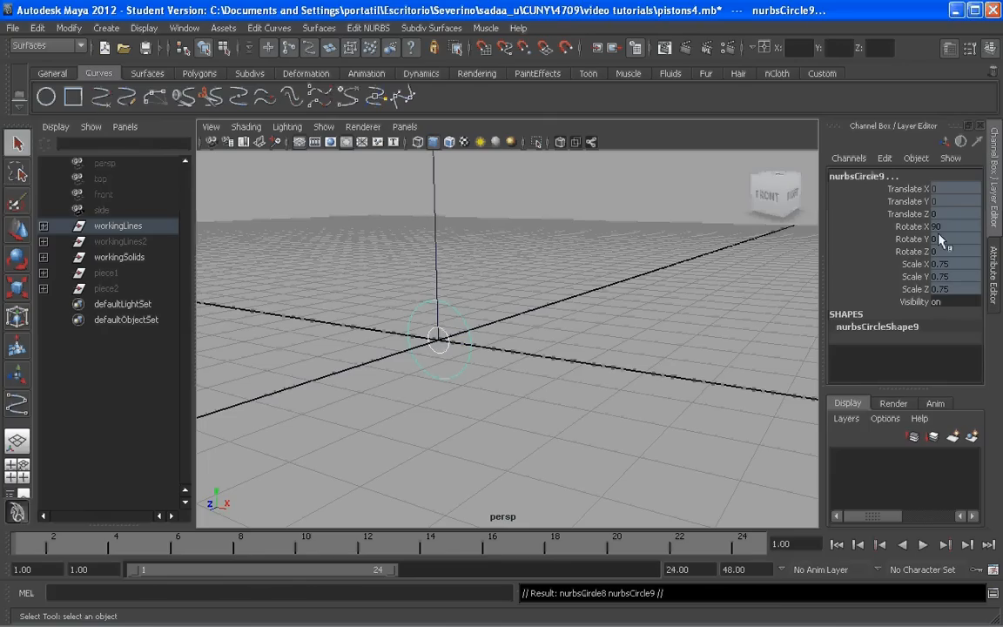
# Unlock the translate, rotate and scale channels of the duplicated circles
pyautogui.moveTo(906, 188); pyautogui.dragTo(919, 287)
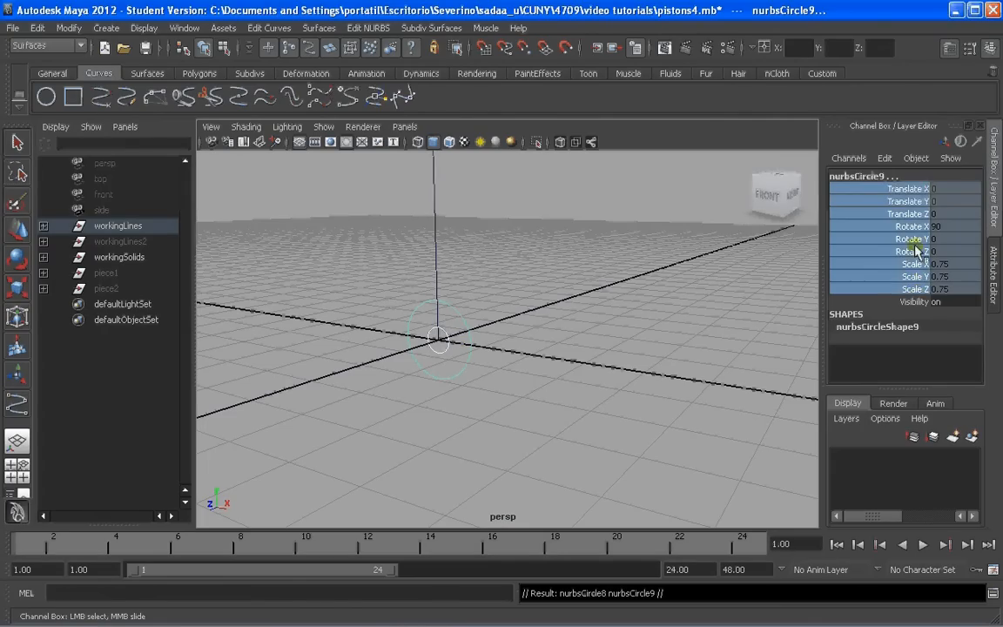
pyautogui.rightClick(903, 329)
pyautogui.click(901, 328)
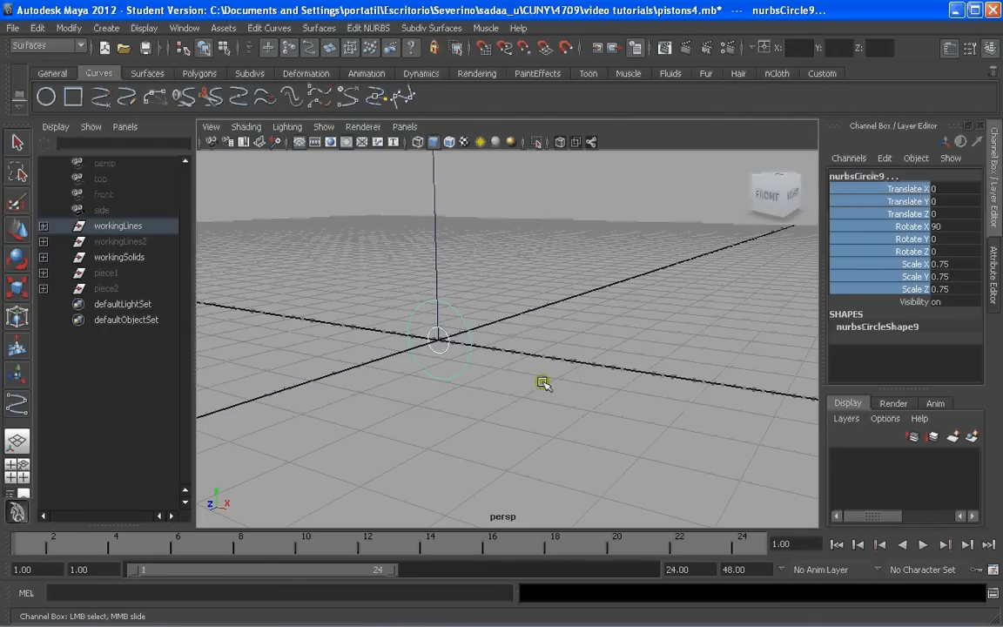
# Move the two duplicated circles straight up to about 2.12 in Translate Y
pyautogui.press('w')
pyautogui.moveTo(455, 287); pyautogui.dragTo(454, 202)
pyautogui.click(494, 390)
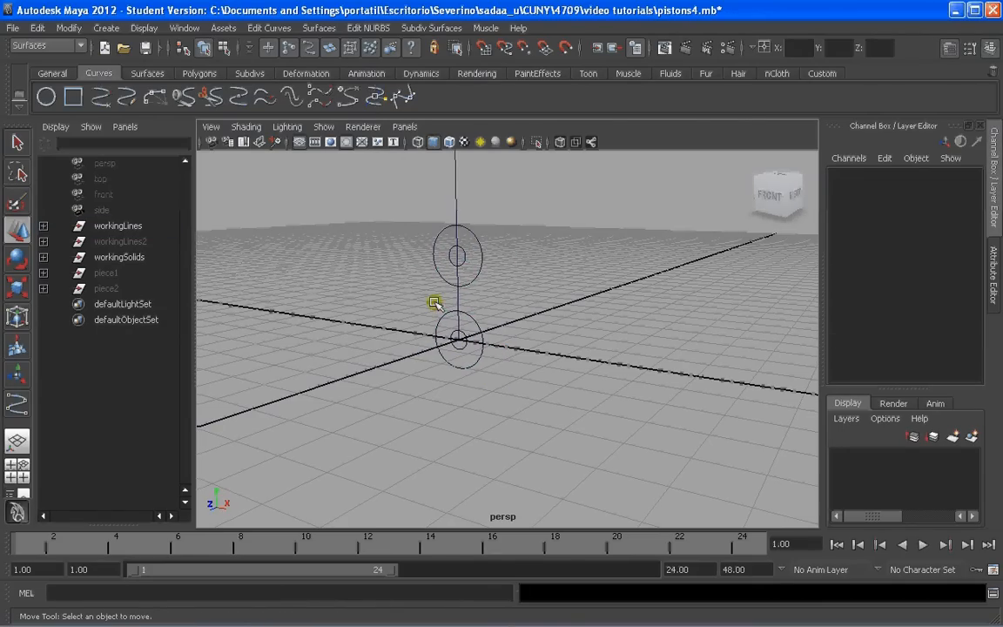
# Take the two duplicated circles out of the workingLines group, placing them above it, and hide that group
pyautogui.click(460, 255)
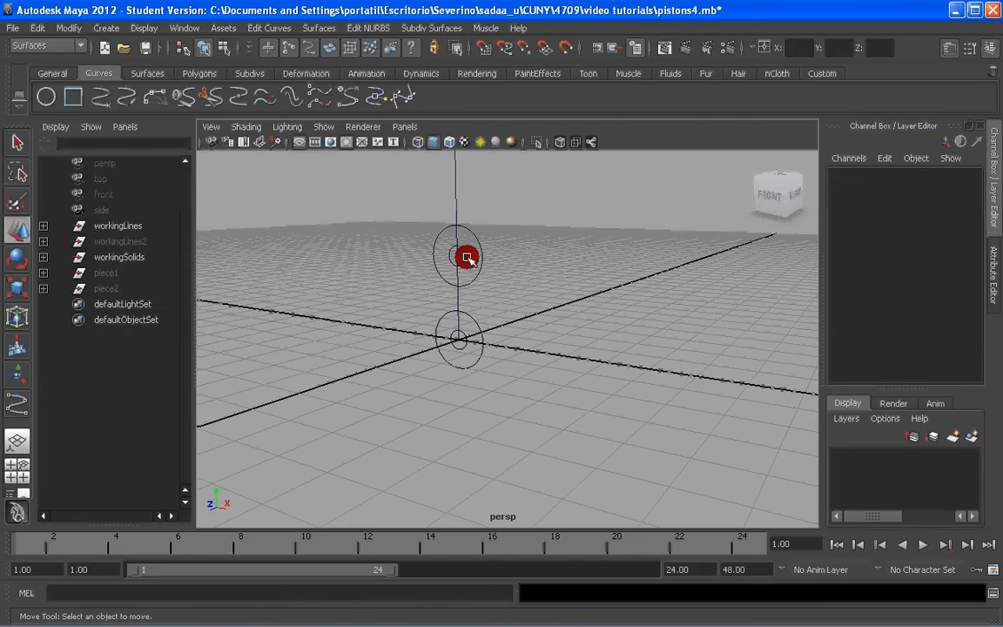
pyautogui.click(42, 225)
pyautogui.click(460, 257)
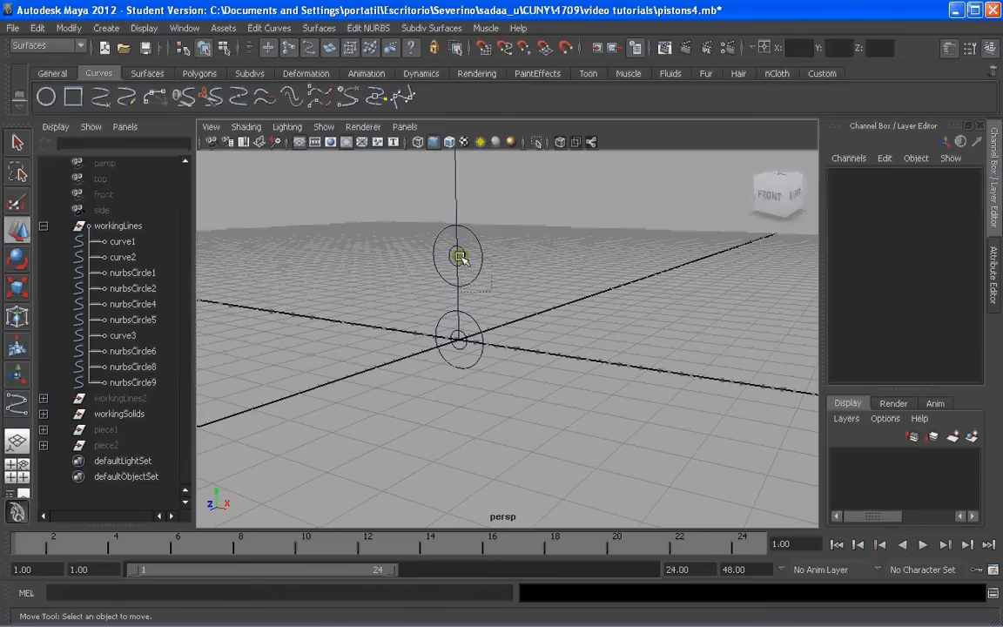
pyautogui.moveTo(459, 257); pyautogui.dragTo(380, 328)
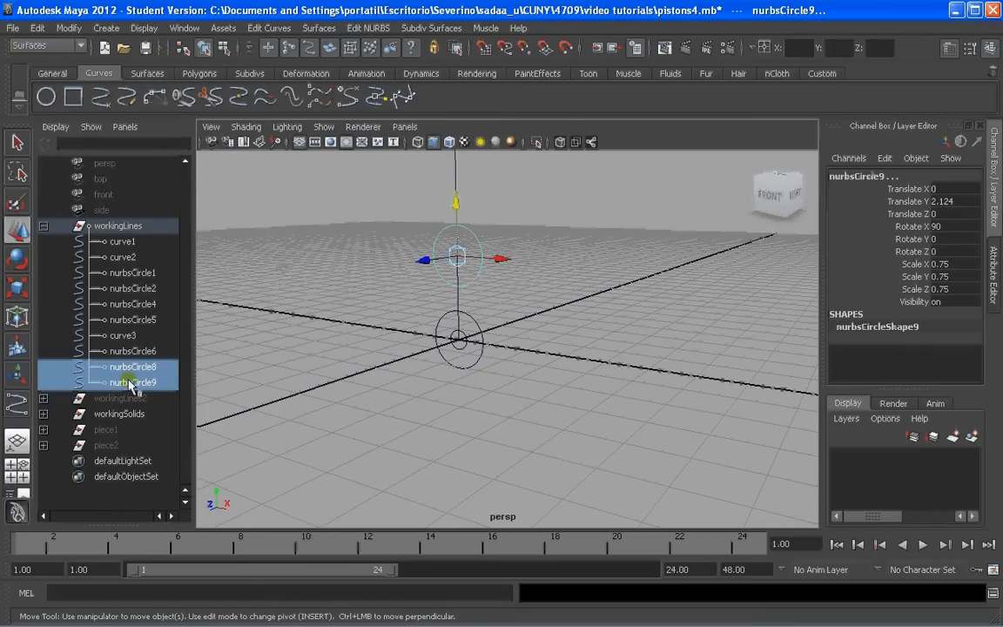
pyautogui.moveTo(134, 376); pyautogui.dragTo(68, 259, button='middle')
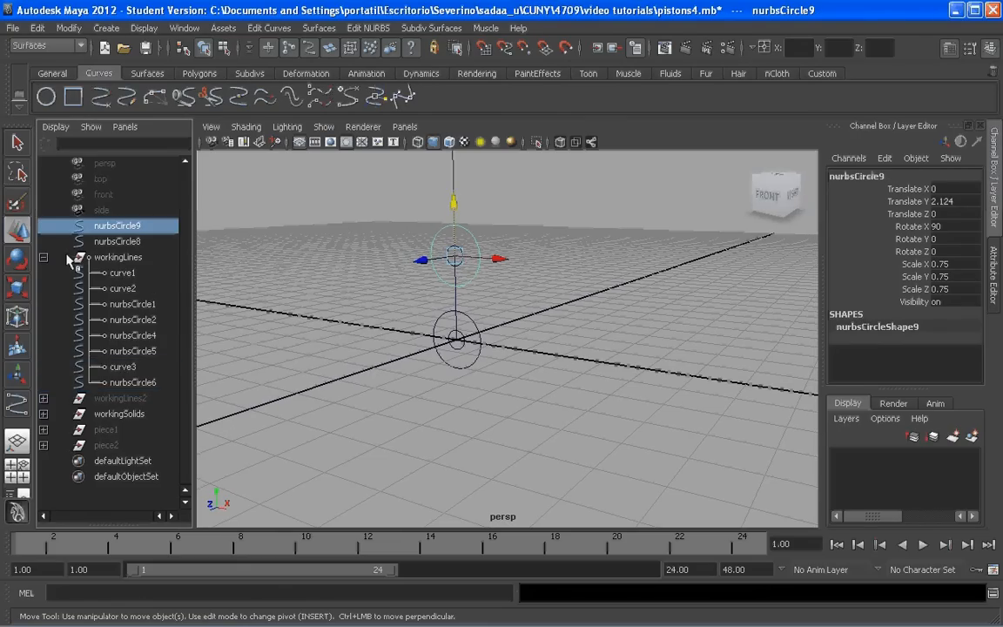
pyautogui.click(43, 257)
pyautogui.click(122, 257)
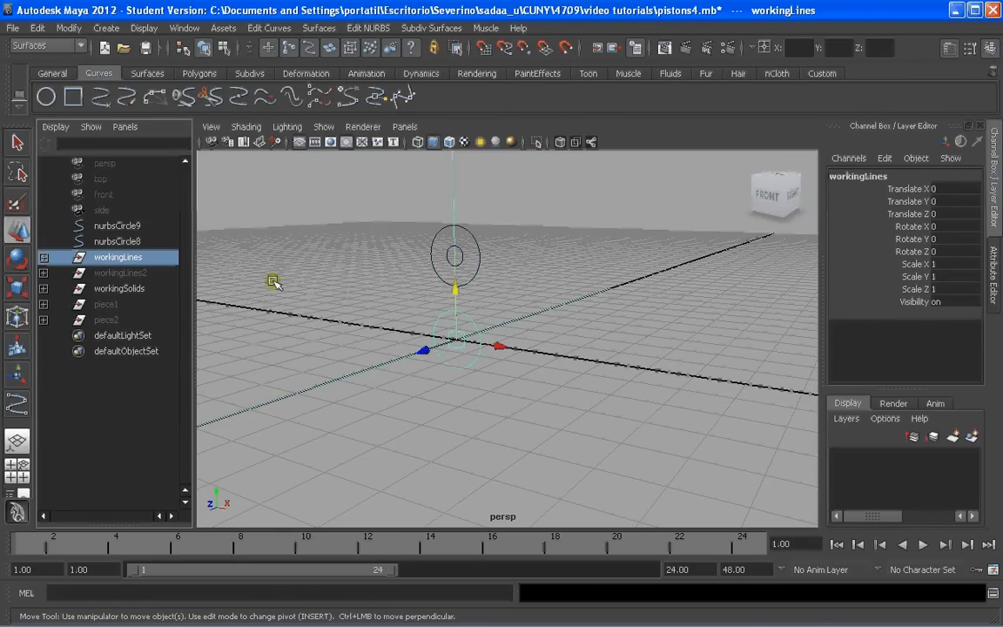
pyautogui.click(479, 313)
# Set the smaller duplicated circle's Translate Y to 6.4
pyautogui.scroll(-5, 485, 316)
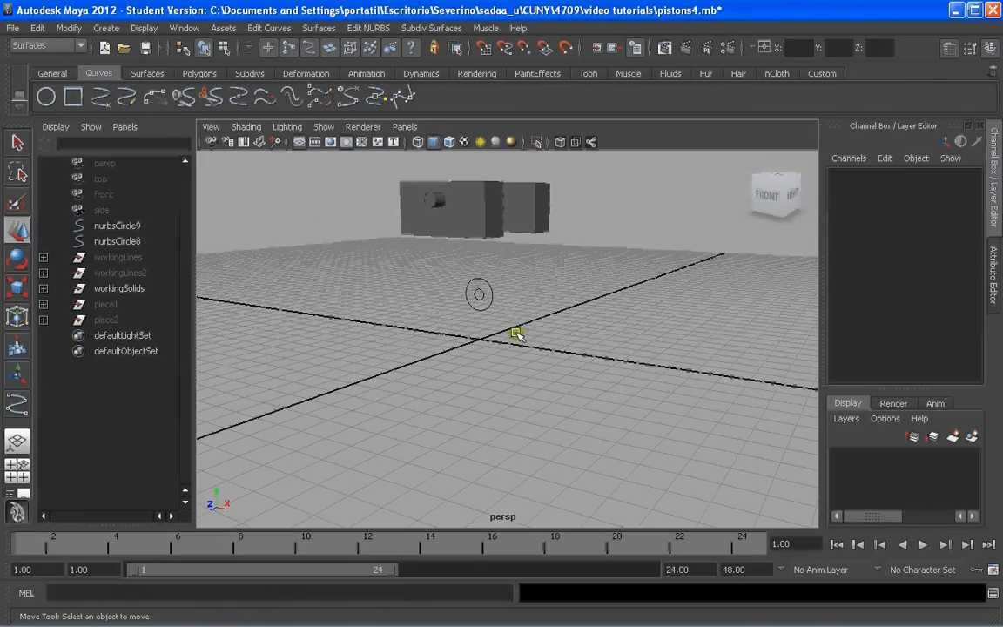
pyautogui.keyDown('alt'); pyautogui.moveTo(554, 257); pyautogui.dragTo(549, 294); pyautogui.keyUp('alt')
pyautogui.scroll(5, 493, 302)
pyautogui.click(462, 260)
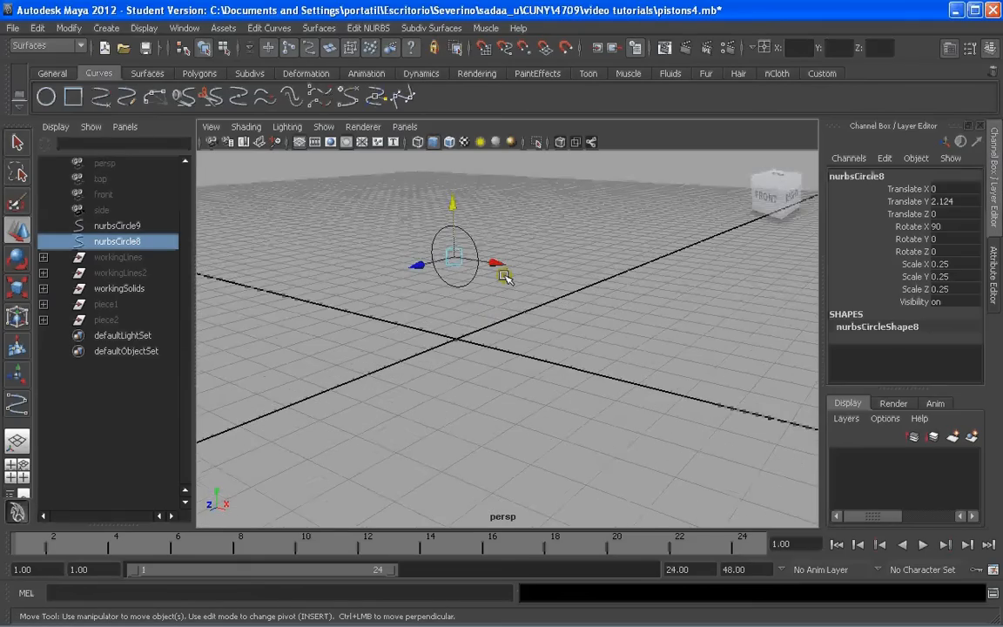
pyautogui.keyDown('alt'); pyautogui.moveTo(505, 277); pyautogui.dragTo(499, 417, button='middle'); pyautogui.keyUp('alt')
pyautogui.doubleClick(967, 200)
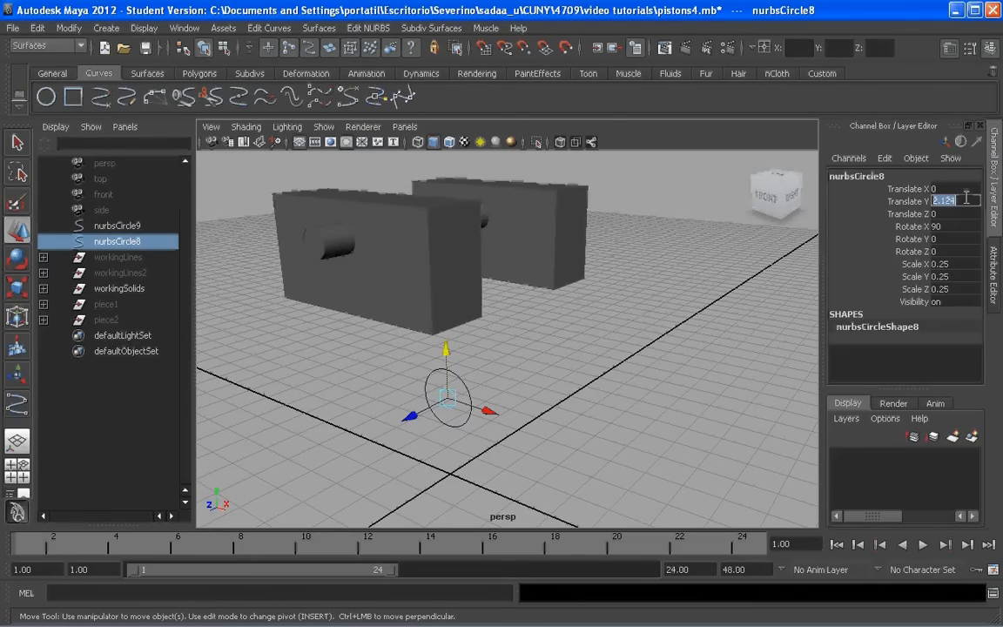
pyautogui.write('6.4')
pyautogui.press('Return')
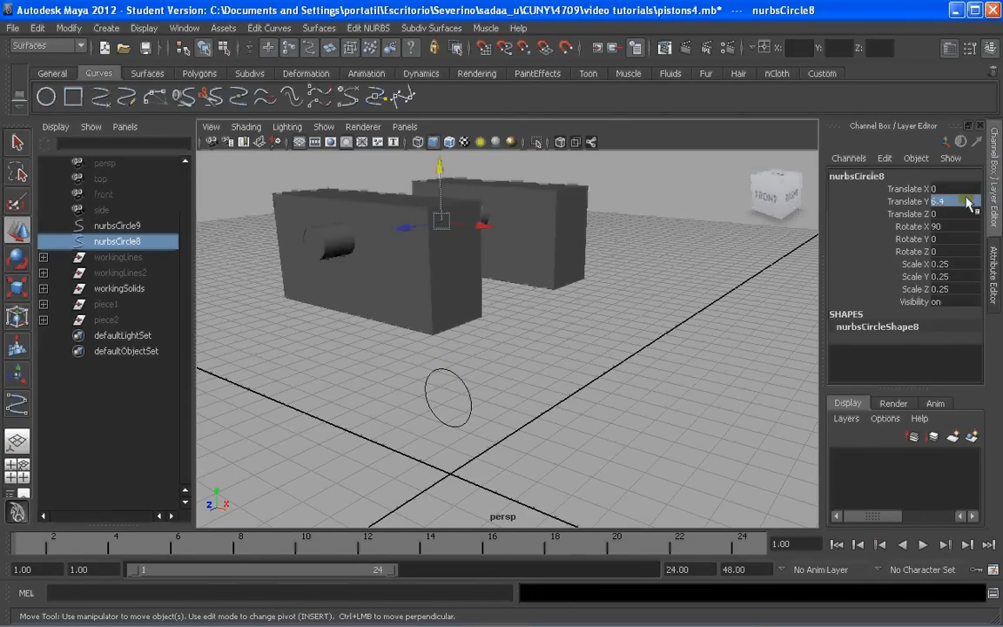
# Set the smaller duplicated circle's Scale X and Scale Z to 0.3
pyautogui.doubleClick(956, 265)
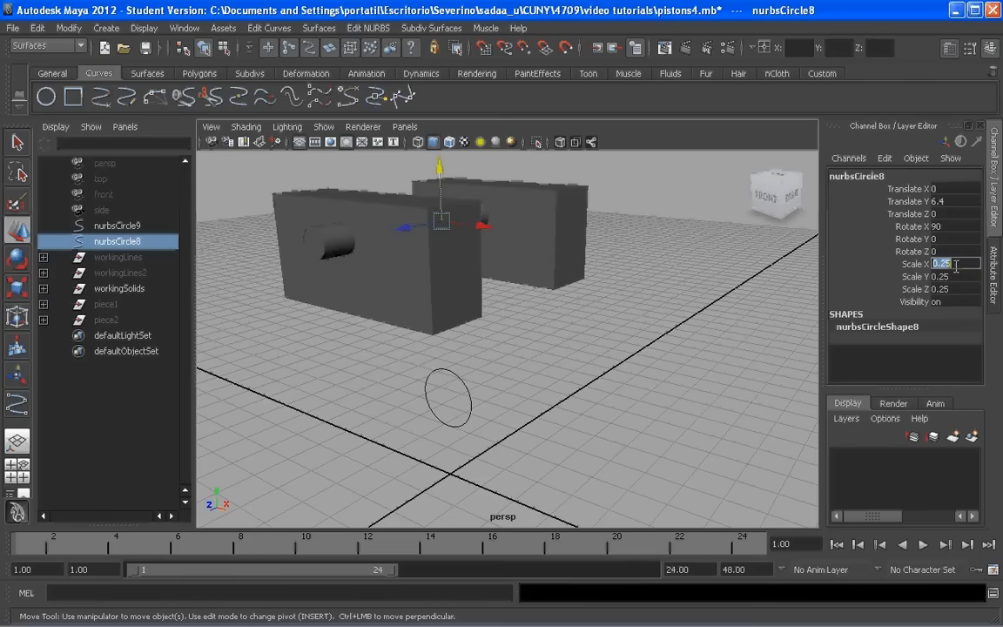
pyautogui.write('0.3')
pyautogui.press('Return')
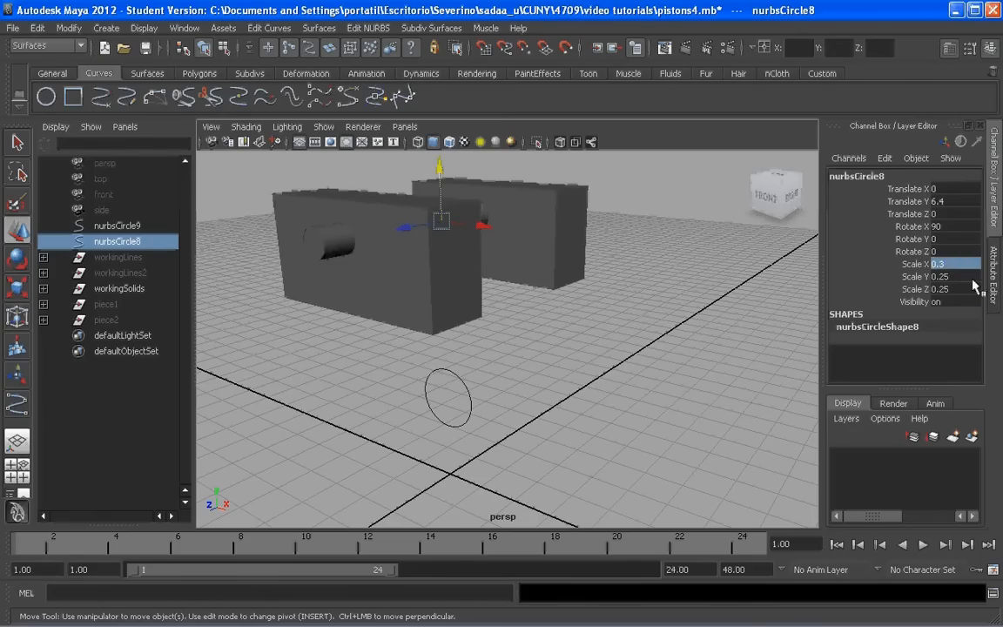
pyautogui.doubleClick(960, 288)
pyautogui.write('0.3')
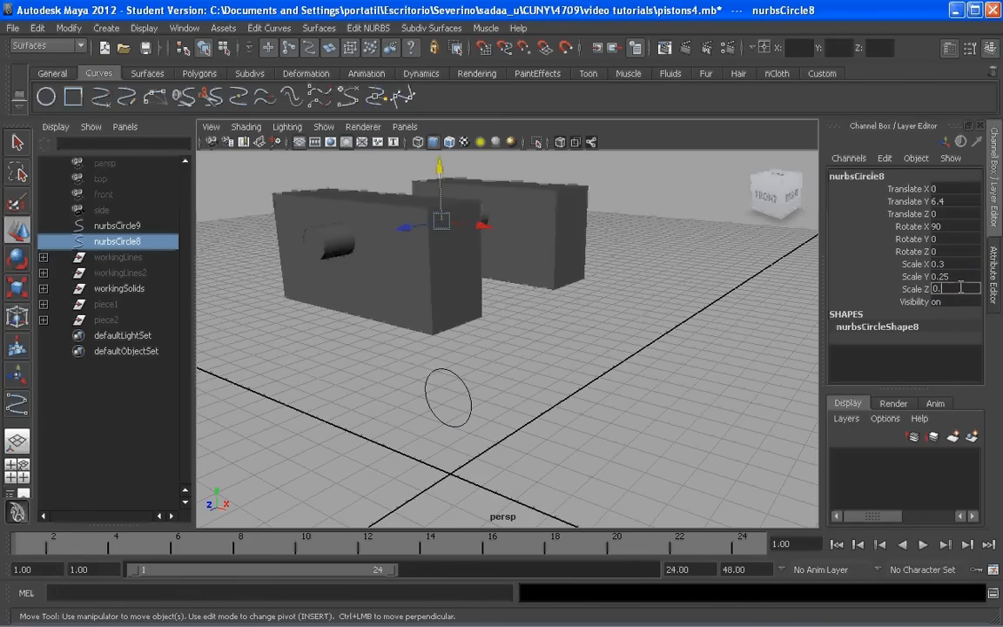
pyautogui.press('Return')
# Unhide the piece2 group as a reference for placing the larger duplicated circle
pyautogui.keyDown('alt'); pyautogui.moveTo(721, 364); pyautogui.dragTo(638, 341); pyautogui.keyUp('alt')
pyautogui.keyDown('alt'); pyautogui.moveTo(488, 385); pyautogui.dragTo(489, 413); pyautogui.keyUp('alt')
pyautogui.click(465, 422)
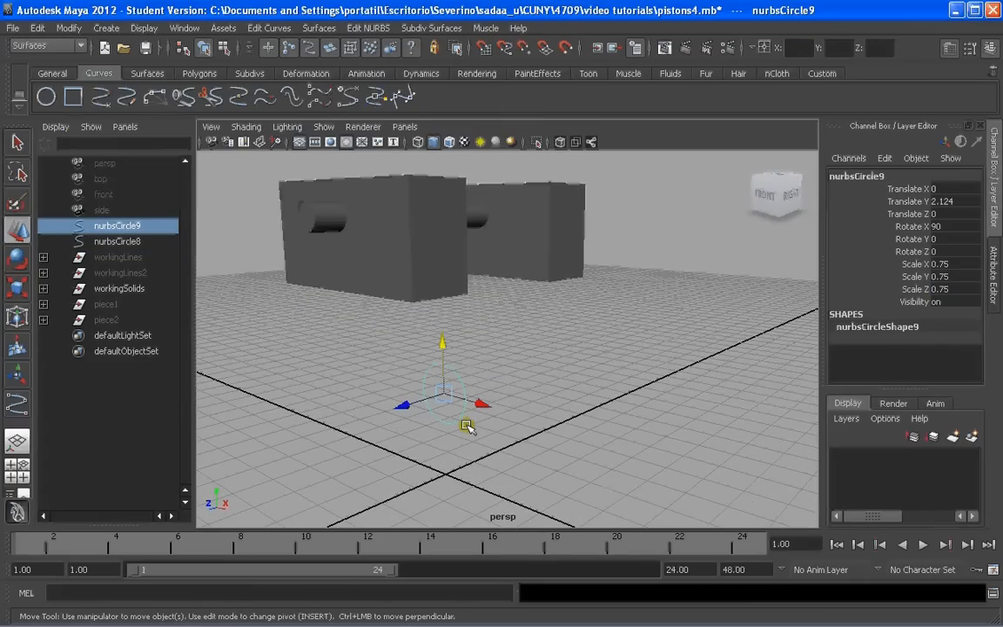
pyautogui.click(111, 321)
pyautogui.hotkey('shift', 'h')
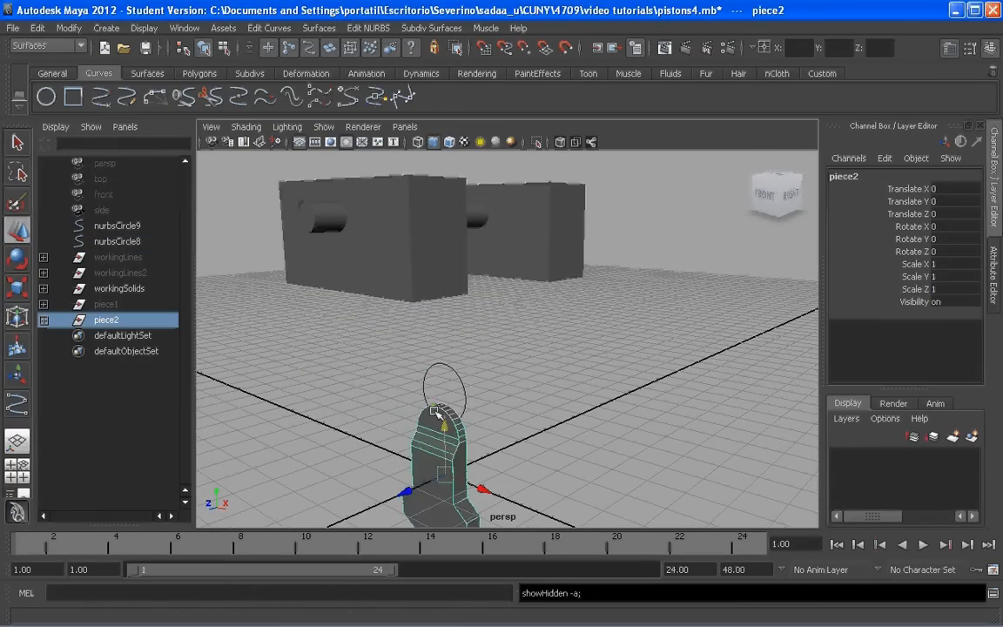
# Lower the larger duplicated circle to about 1.1 in Translate Y, near piece2's rounded upper end
pyautogui.keyDown('alt'); pyautogui.moveTo(517, 442); pyautogui.dragTo(473, 316); pyautogui.keyUp('alt')
pyautogui.click(472, 316)
pyautogui.scroll(3, 473, 316)
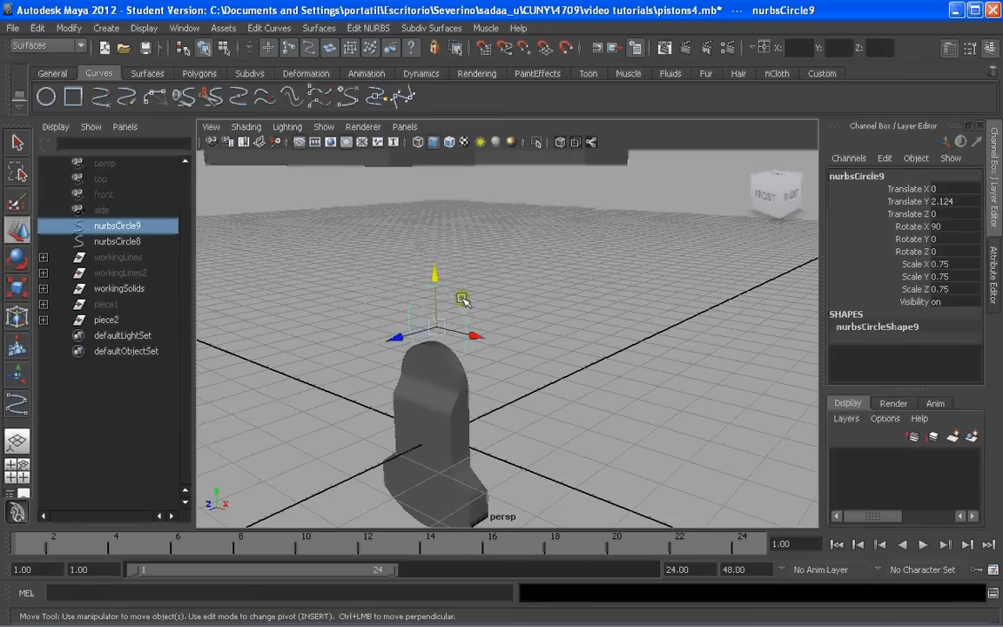
pyautogui.moveTo(433, 281); pyautogui.dragTo(433, 333)
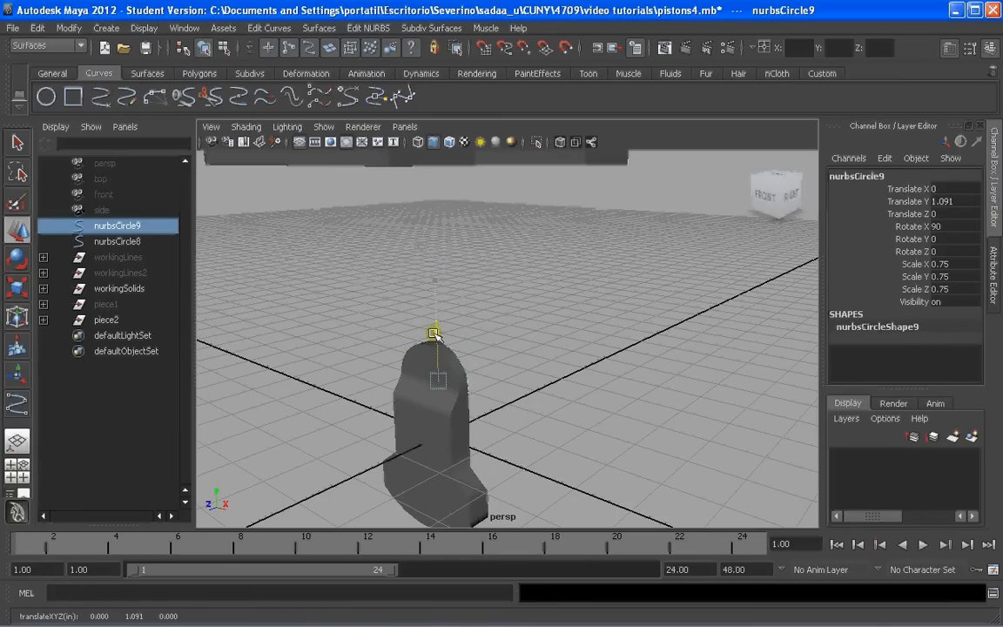
# Hide the piece2 and workingSolids groups so the construction circles stand alone
pyautogui.click(107, 320)
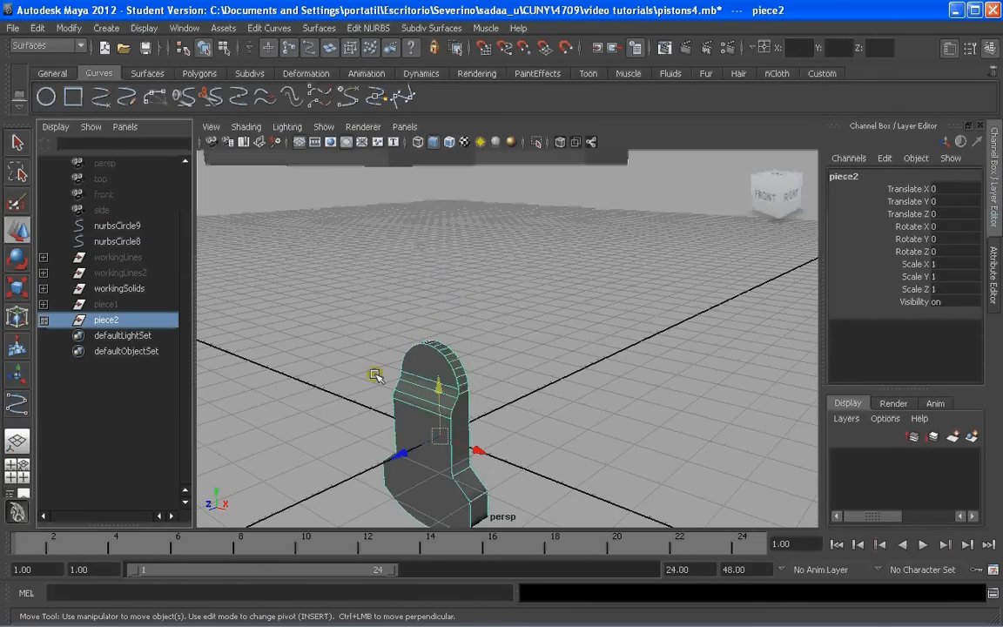
pyautogui.hotkey('ctrl', 'h')
pyautogui.scroll(-3, 519, 375)
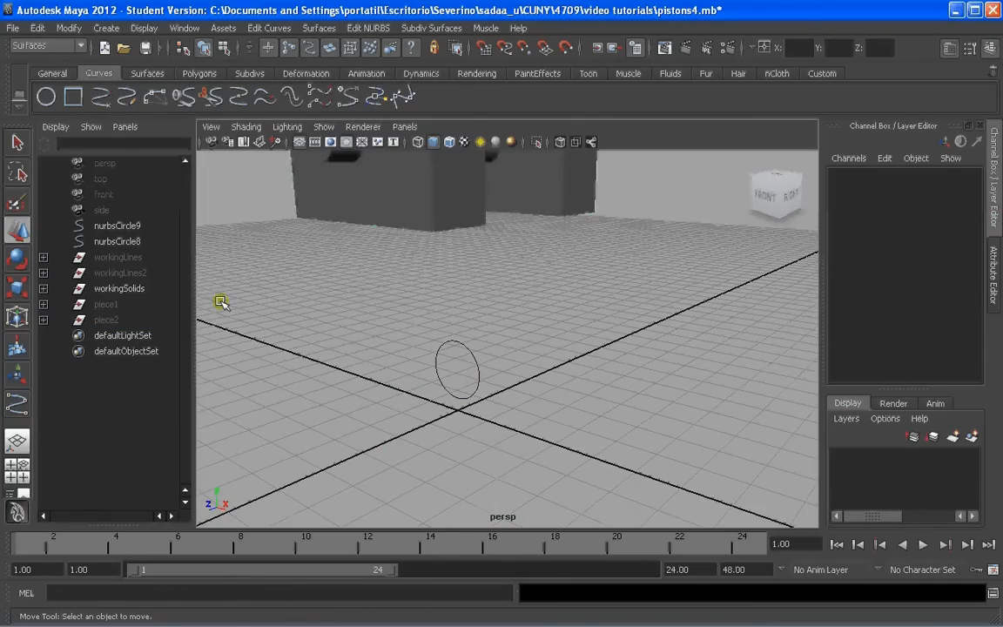
pyautogui.click(130, 288)
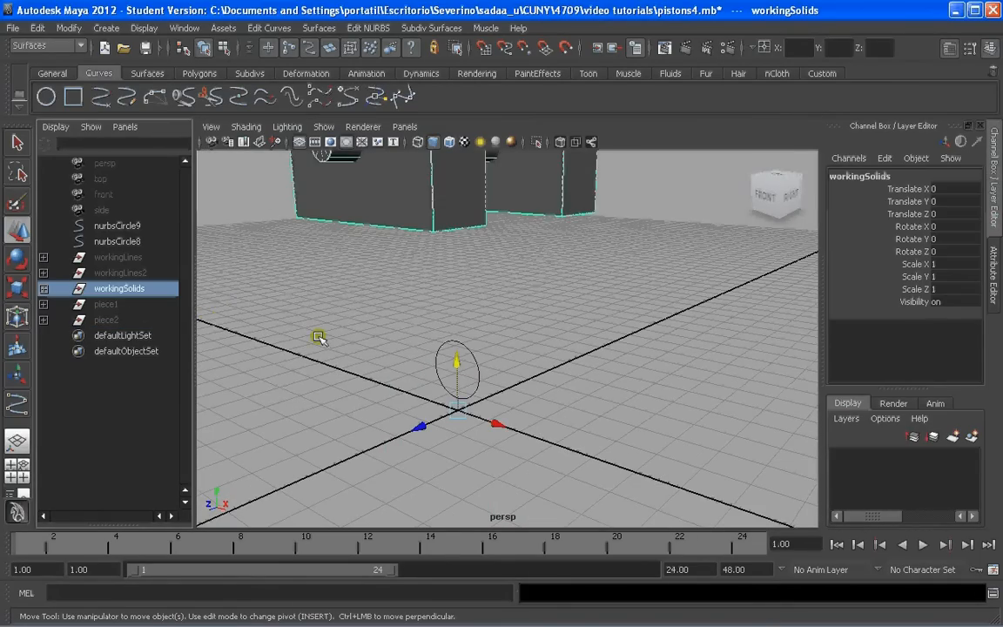
pyautogui.hotkey('ctrl', 'h')
pyautogui.keyDown('alt'); pyautogui.moveTo(432, 282); pyautogui.dragTo(522, 287); pyautogui.keyUp('alt')
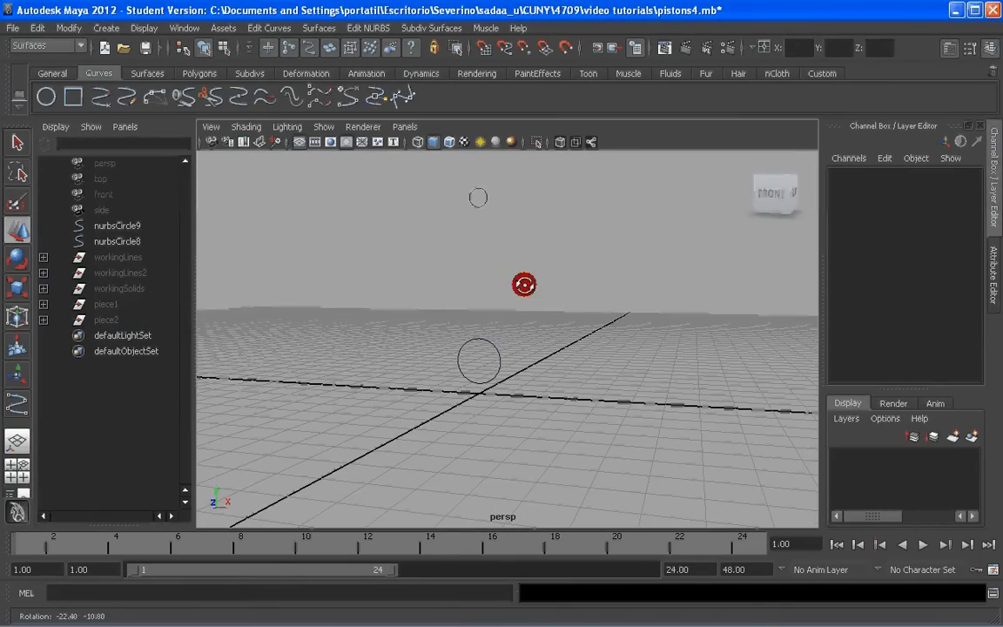
# Switch to the four-view layout and enlarge the front view around both construction circles
pyautogui.click(19, 469)
pyautogui.moveTo(247, 323); pyautogui.dragTo(248, 174)
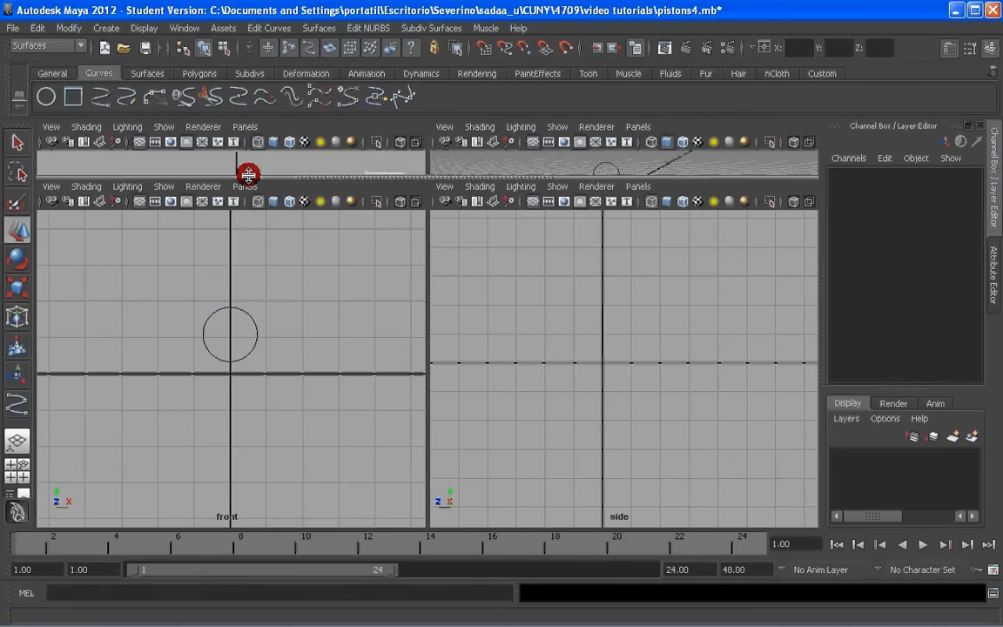
pyautogui.moveTo(428, 273); pyautogui.dragTo(634, 287)
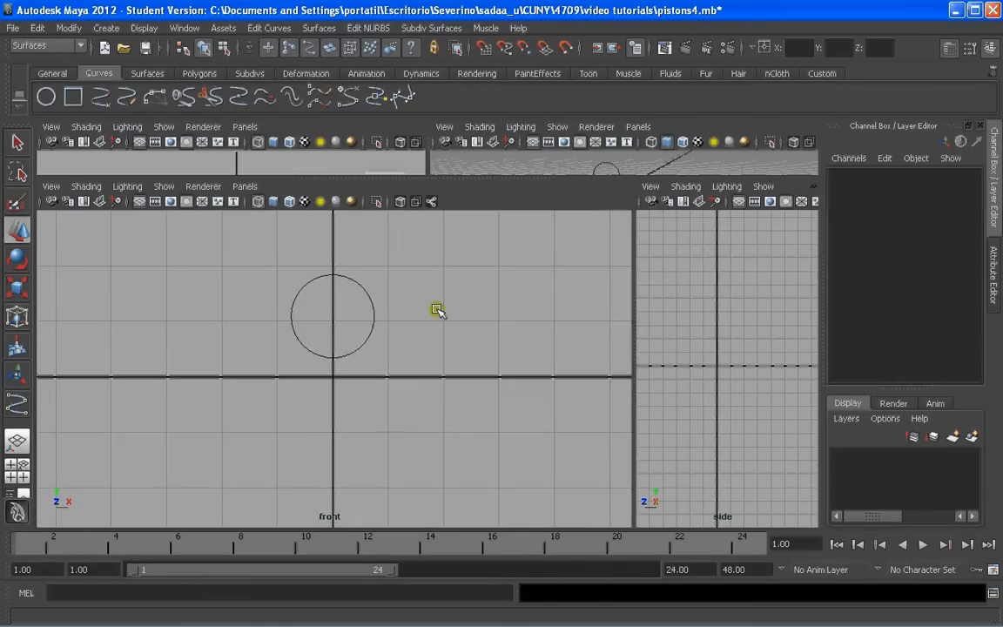
pyautogui.keyDown('alt'); pyautogui.moveTo(437, 311); pyautogui.dragTo(405, 293, button='right'); pyautogui.keyUp('alt')
pyautogui.keyDown('alt'); pyautogui.moveTo(405, 292); pyautogui.dragTo(413, 400, button='middle'); pyautogui.keyUp('alt')
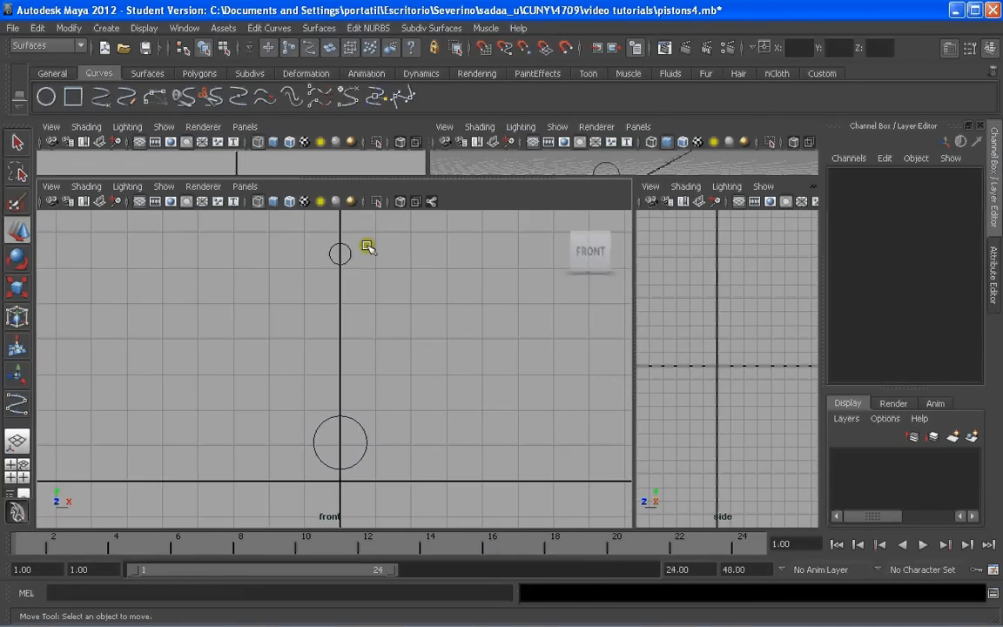
# Duplicate the smaller circle and enlarge the copy to about 0.49 in Scale X and Z and 0.41 in Scale Y
pyautogui.moveTo(367, 241); pyautogui.dragTo(295, 279)
pyautogui.hotkey('ctrl', 'd')
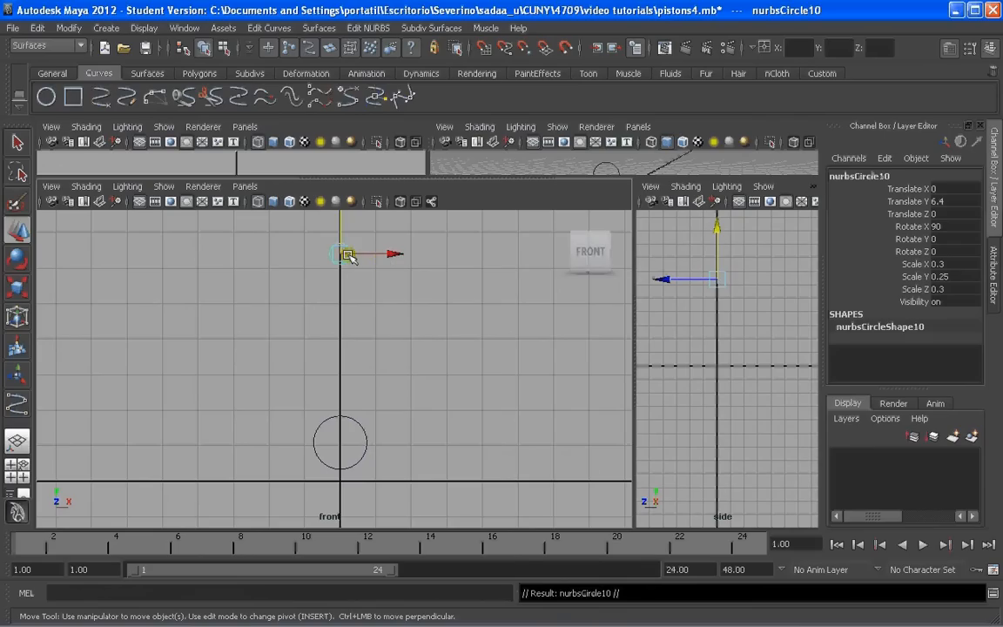
pyautogui.keyDown('alt'); pyautogui.moveTo(347, 255); pyautogui.dragTo(352, 292, button='middle'); pyautogui.keyUp('alt')
pyautogui.press('r')
pyautogui.moveTo(342, 290); pyautogui.dragTo(353, 291)
pyautogui.scroll(1, 341, 279)
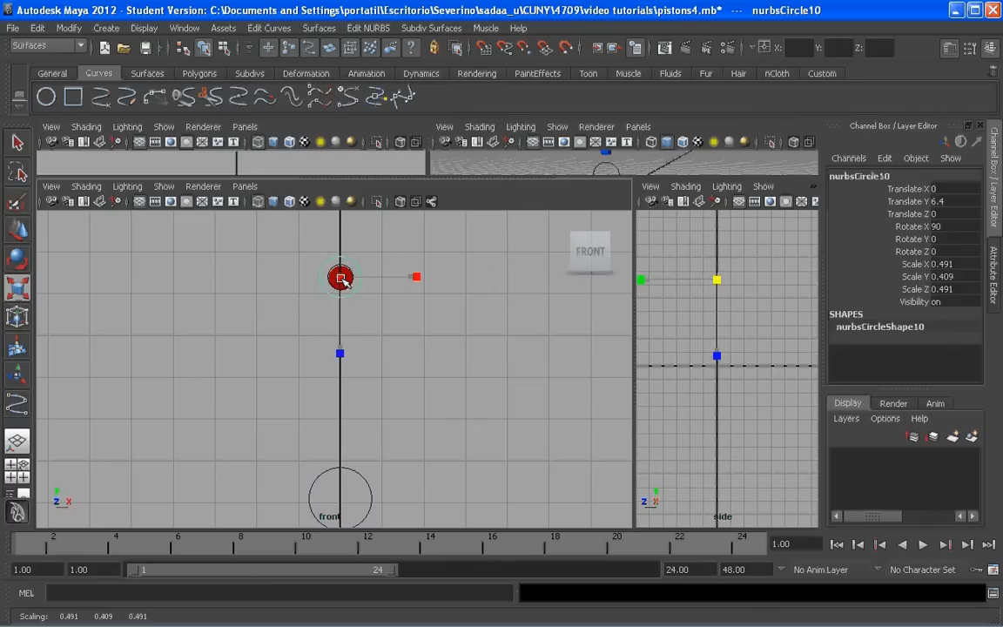
pyautogui.click(409, 377)
# Duplicate the larger circle and scale the copy uniformly to about 1.02 as an outer ring
pyautogui.scroll(-2, 396, 380)
pyautogui.click(331, 416)
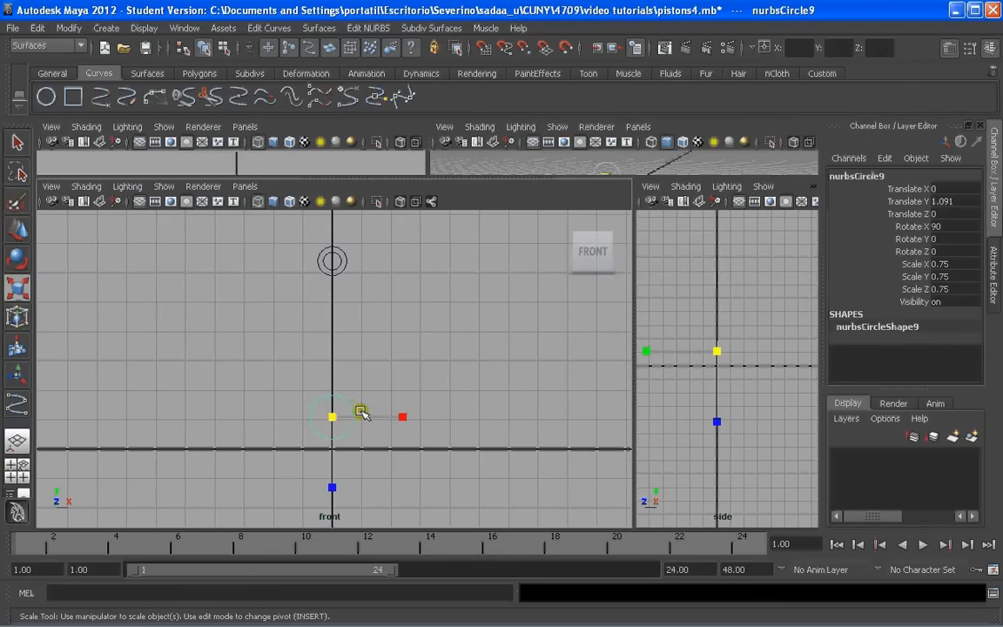
pyautogui.moveTo(333, 417); pyautogui.dragTo(342, 419)
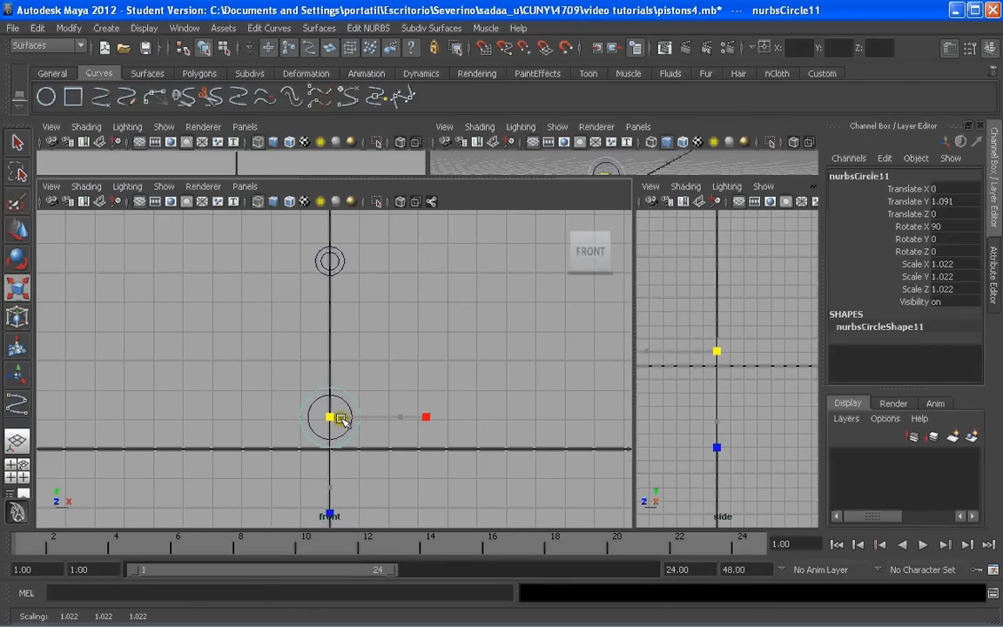
pyautogui.scroll(1, 390, 331)
pyautogui.click(390, 310)
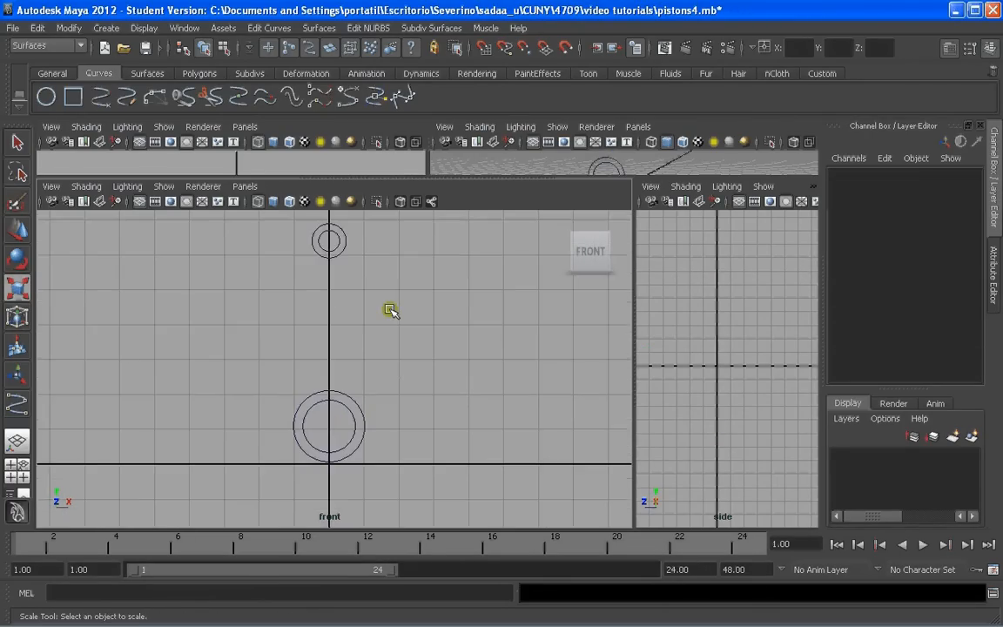
# Set the CV Curve Tool's curve degree to 3 Cubic
pyautogui.keyDown('alt'); pyautogui.moveTo(390, 311); pyautogui.dragTo(387, 337, button='middle'); pyautogui.keyUp('alt')
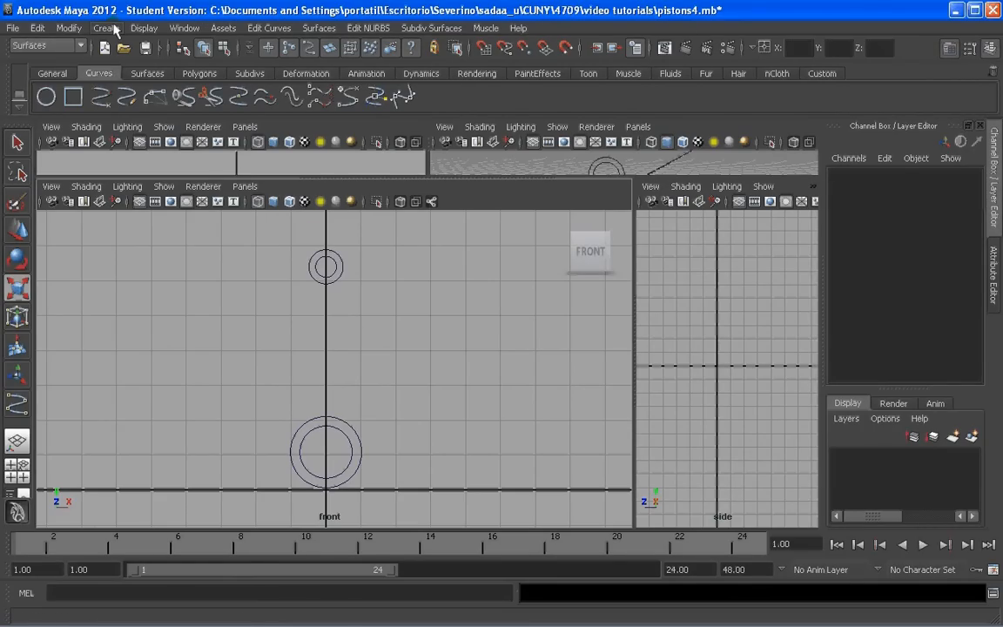
pyautogui.click(106, 28)
pyautogui.click(250, 146)
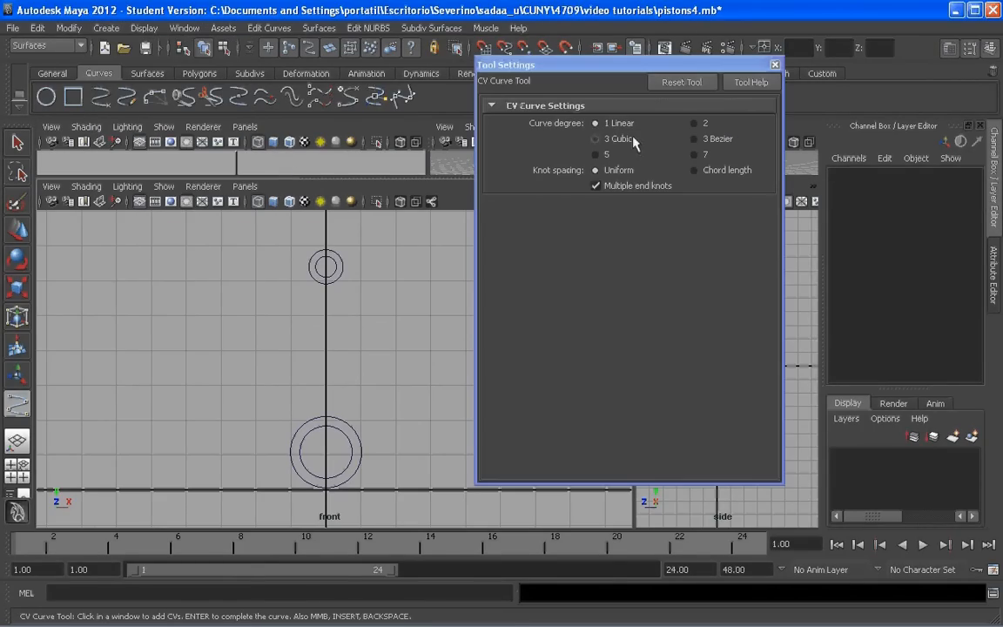
pyautogui.click(607, 139)
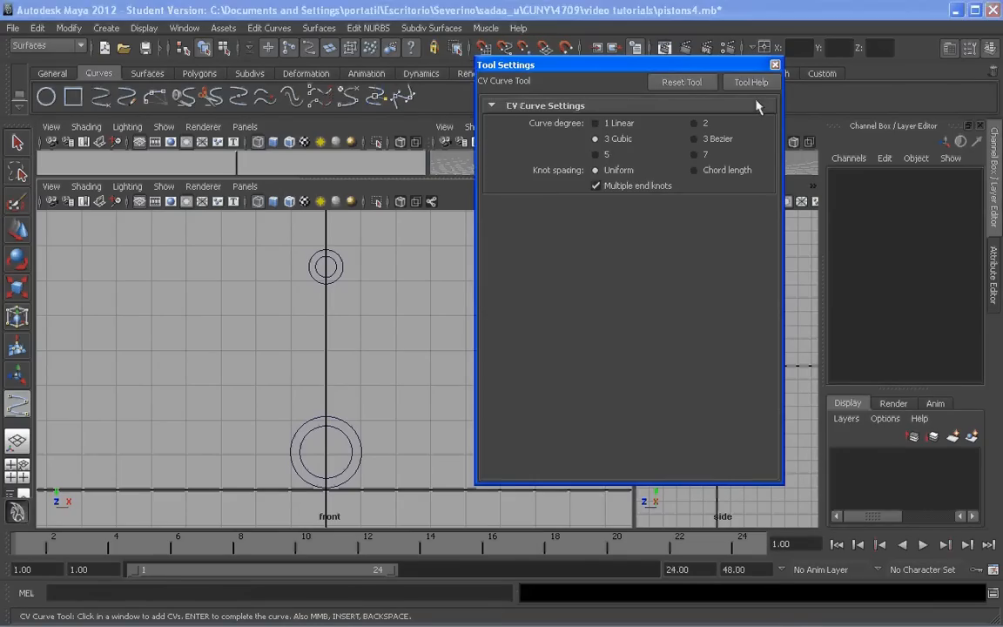
pyautogui.click(775, 65)
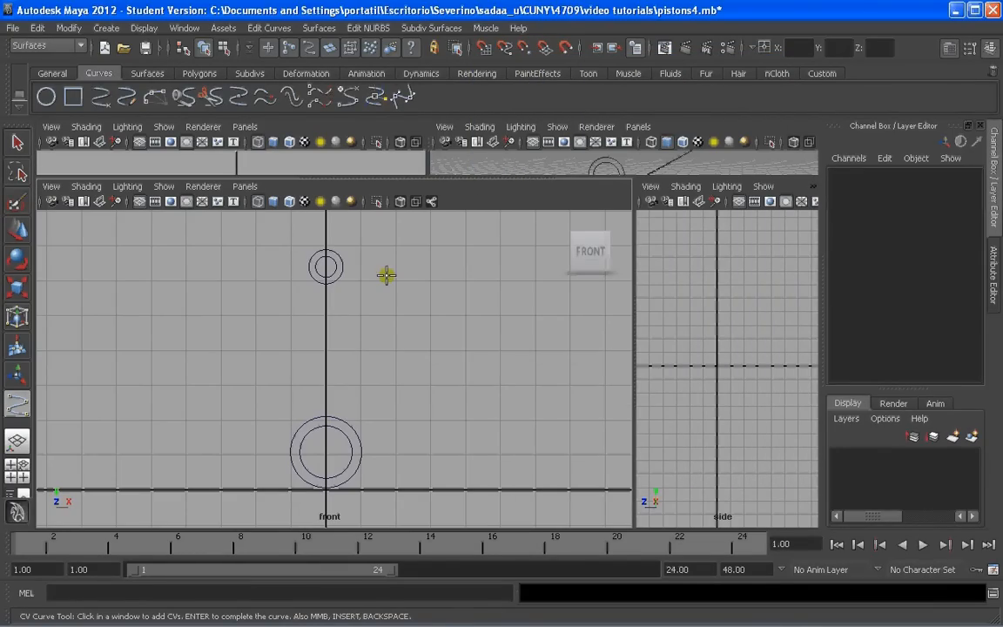
# Draw a cubic CV curve from the small outer ring's lower right edge down to the large outer ring's upper right edge
pyautogui.scroll(2, 347, 310)
pyautogui.click(336, 280)
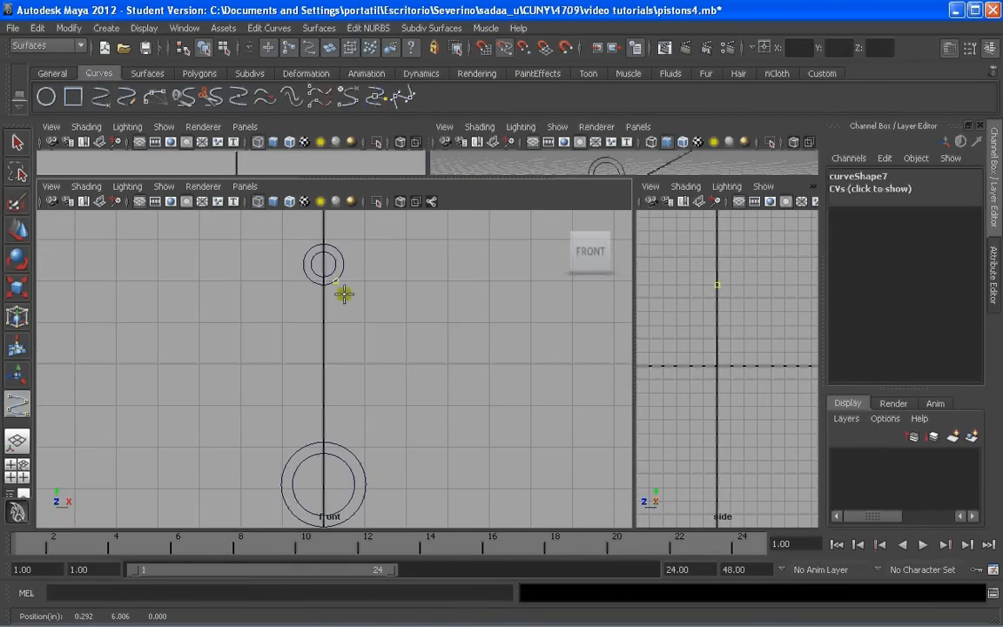
pyautogui.moveTo(344, 295); pyautogui.dragTo(380, 341)
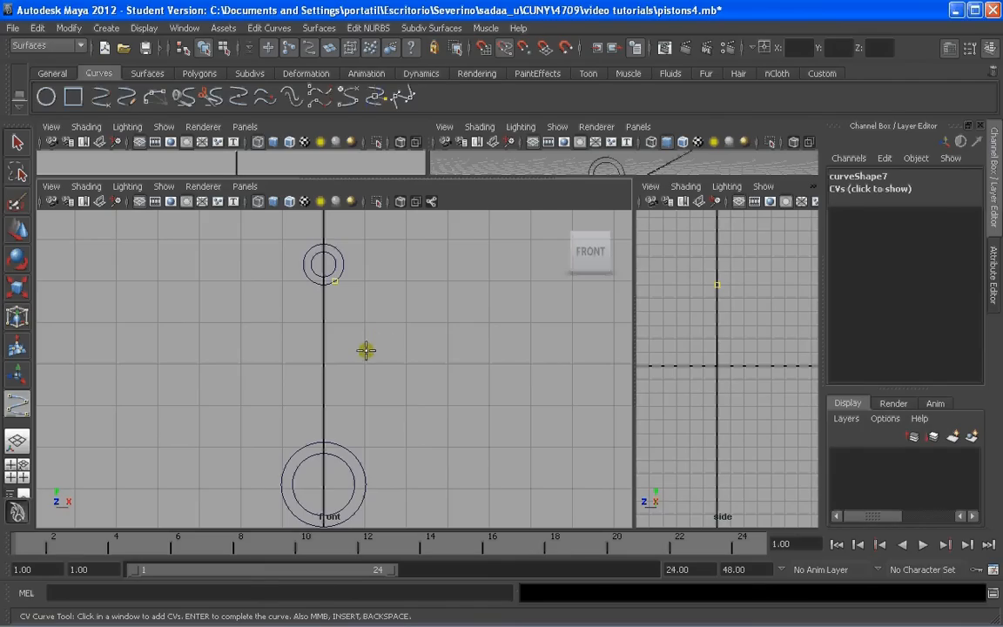
pyautogui.click(335, 336)
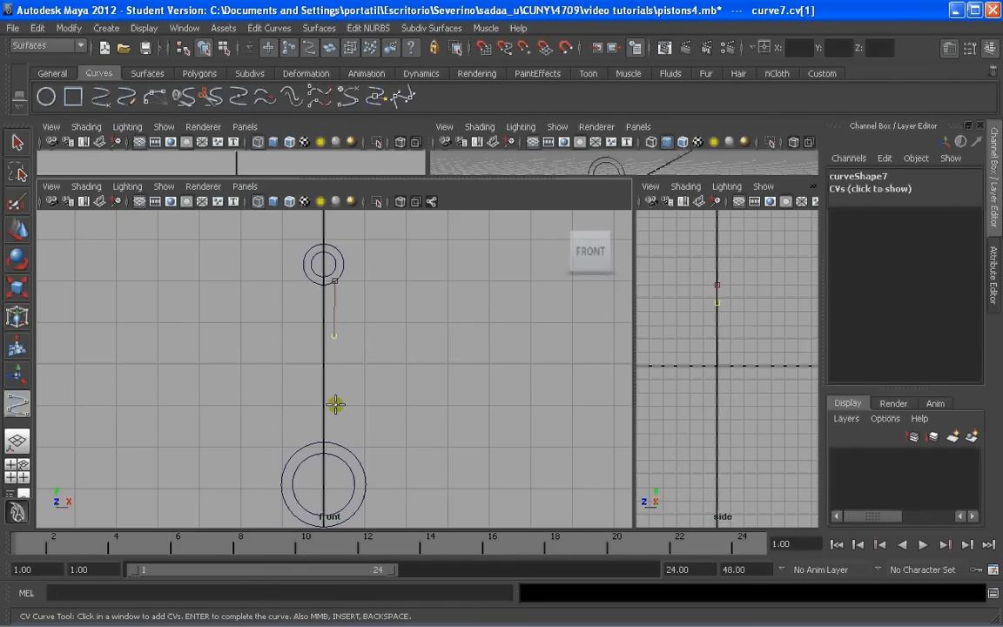
pyautogui.click(333, 403)
pyautogui.moveTo(353, 456); pyautogui.dragTo(348, 436)
pyautogui.press('Return')
# Draw a short CV curve from the long curve's lower end to a point just outside the large outer ring's right side
pyautogui.keyDown('alt'); pyautogui.moveTo(377, 426); pyautogui.dragTo(379, 354, button='middle'); pyautogui.keyUp('alt')
pyautogui.scroll(1, 361, 366)
pyautogui.click(106, 28)
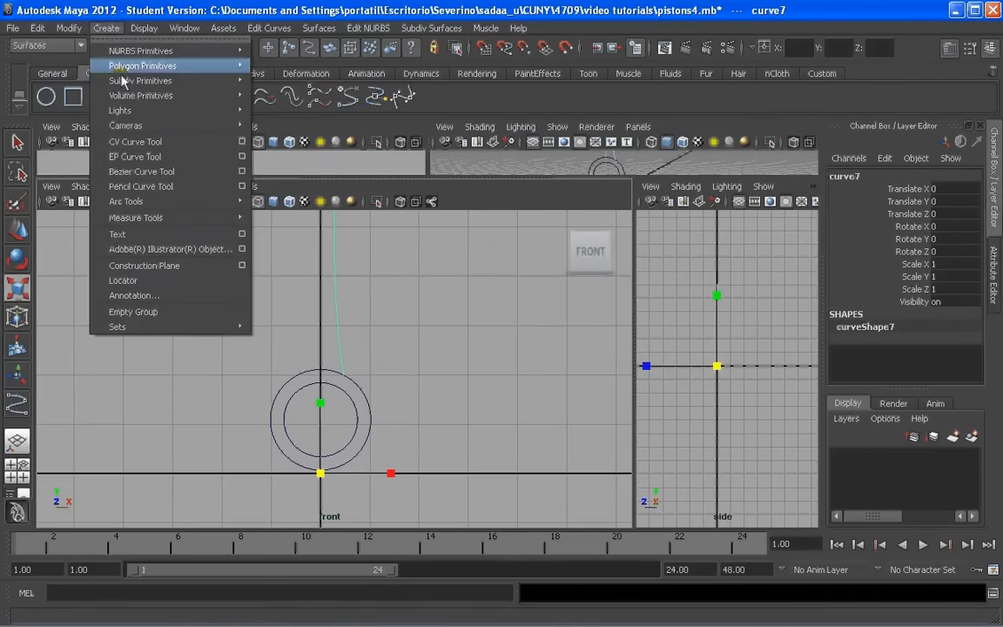
pyautogui.click(135, 141)
pyautogui.scroll(1, 348, 352)
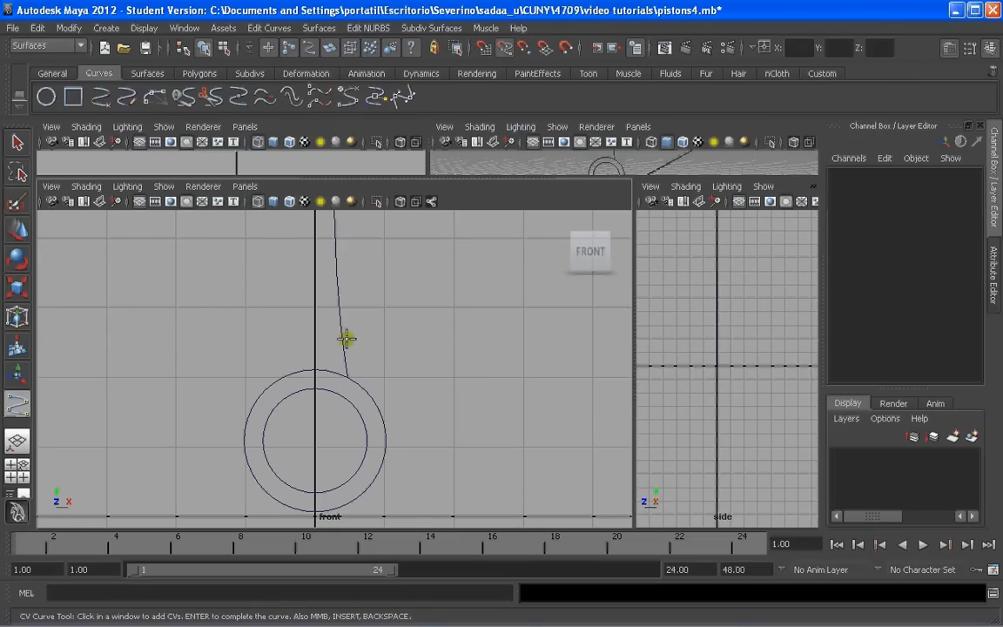
pyautogui.moveTo(347, 339); pyautogui.dragTo(384, 406)
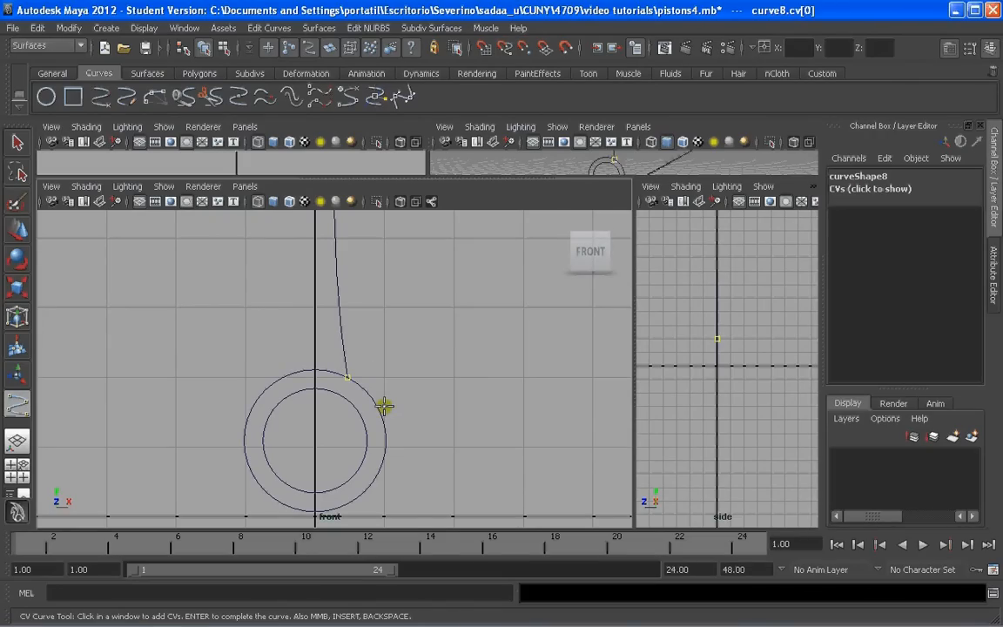
pyautogui.click(361, 389)
pyautogui.click(376, 400)
pyautogui.press('Return')
pyautogui.press('r')
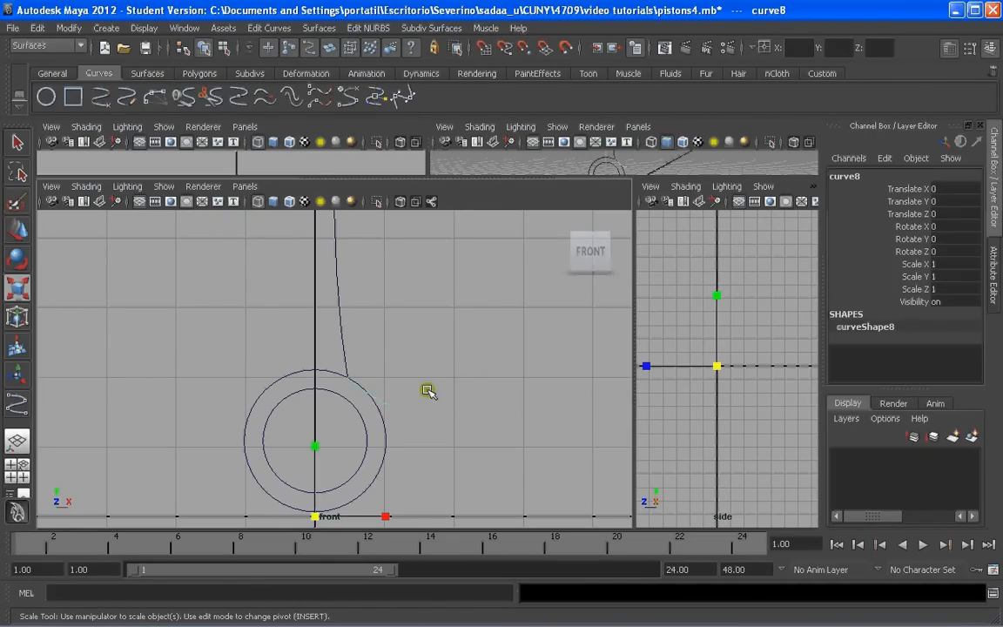
pyautogui.hotkey('ctrl', 'z')
# Draw a three-point linear CV curve from the short curve's outer end straight down beside the large ring, then inward across its edge
pyautogui.click(107, 28)
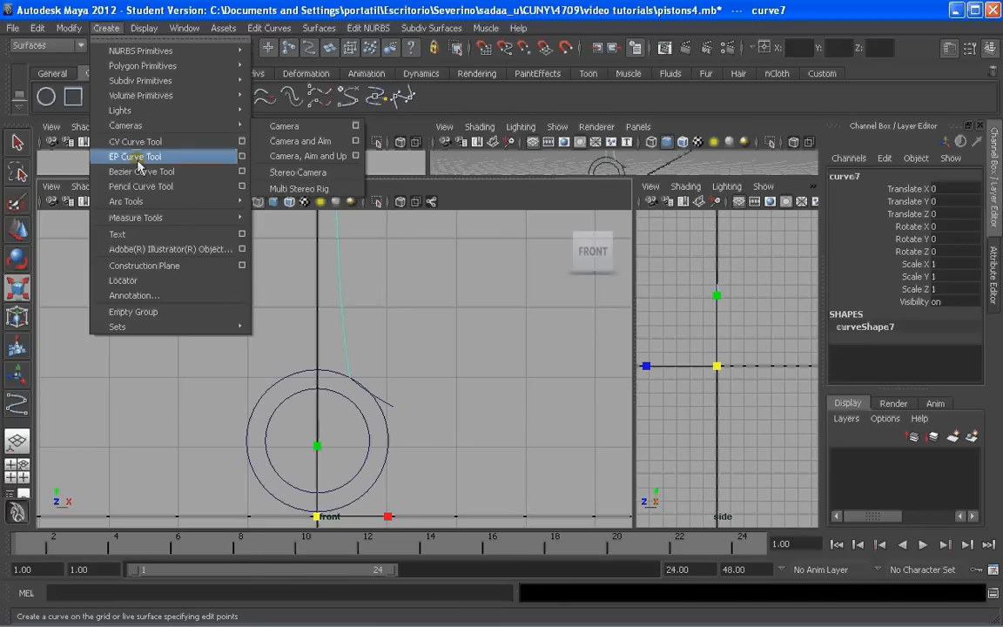
pyautogui.click(242, 142)
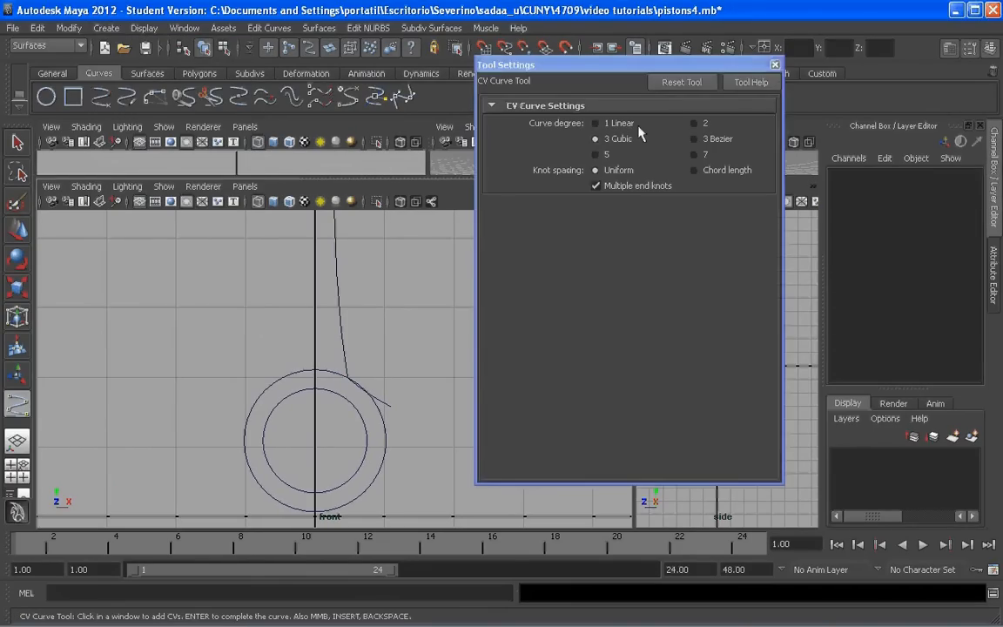
pyautogui.click(775, 66)
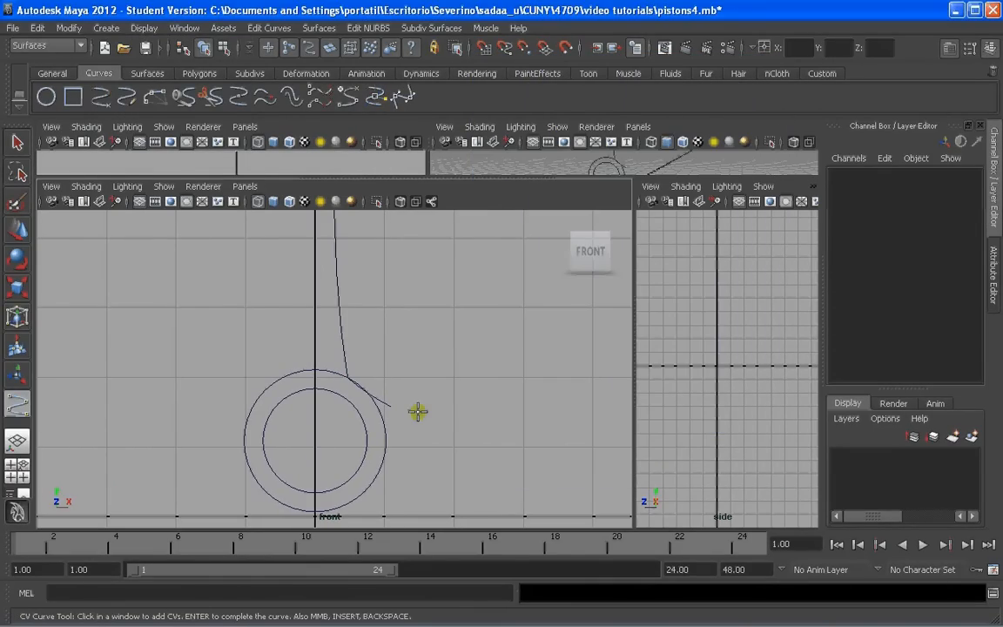
pyautogui.click(390, 405)
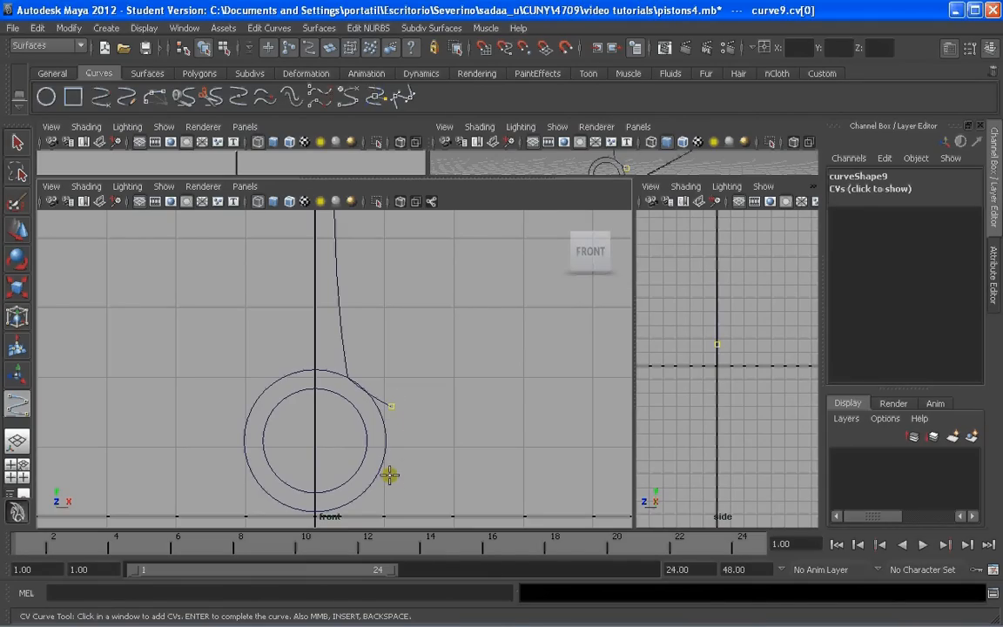
pyautogui.click(392, 476)
pyautogui.click(365, 477)
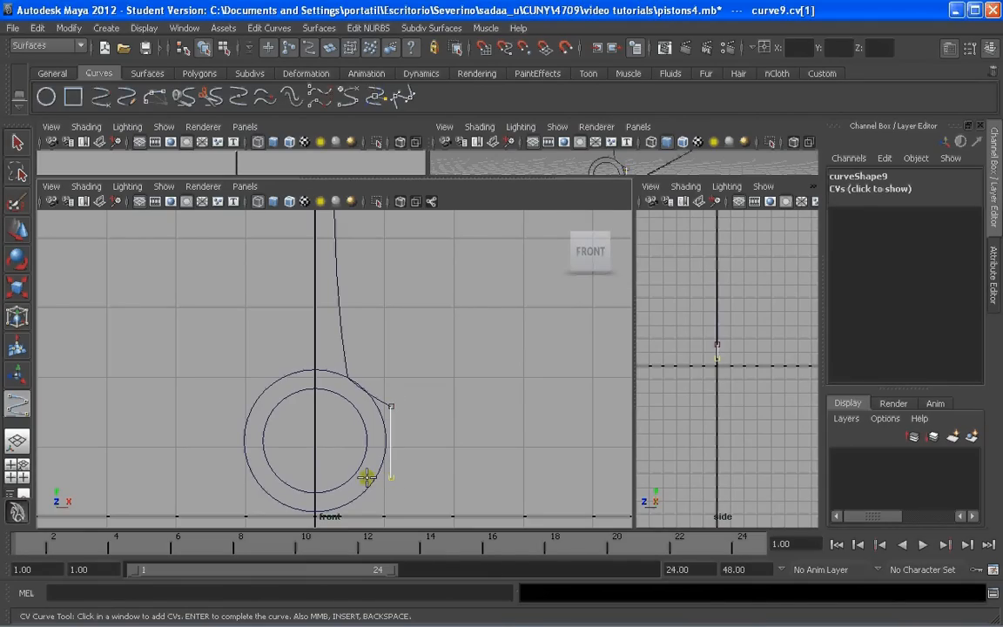
pyautogui.press('Return')
pyautogui.press('r')
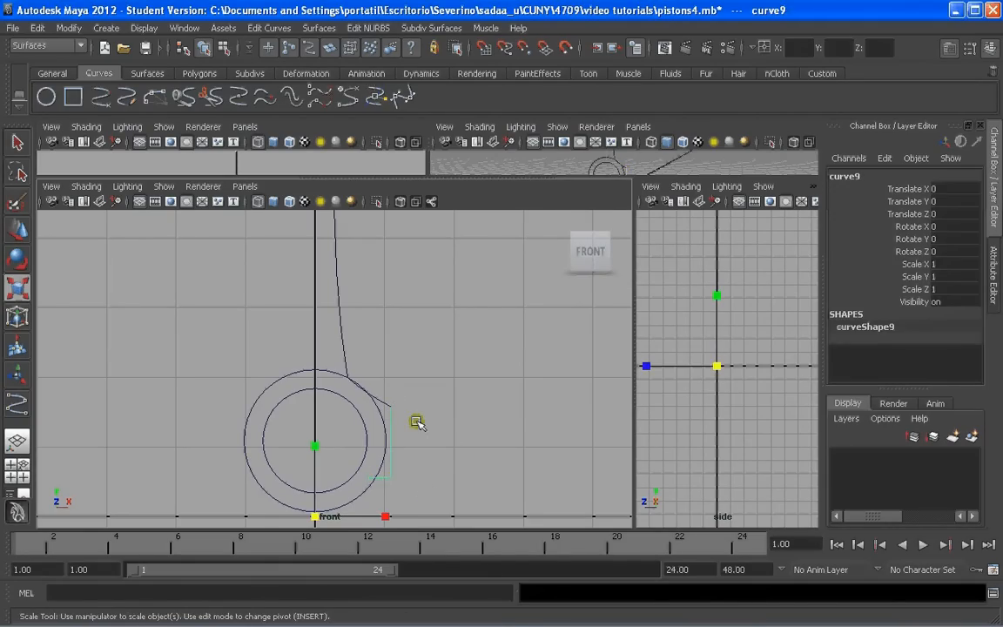
pyautogui.click(418, 423)
# Examine the half outline's curves around the large ring, along the rod and at the small ring
pyautogui.keyDown('alt'); pyautogui.moveTo(416, 369); pyautogui.dragTo(414, 398, button='middle'); pyautogui.keyUp('alt')
pyautogui.keyDown('alt'); pyautogui.moveTo(407, 459); pyautogui.dragTo(400, 379, button='middle'); pyautogui.keyUp('alt')
pyautogui.scroll(1, 396, 416)
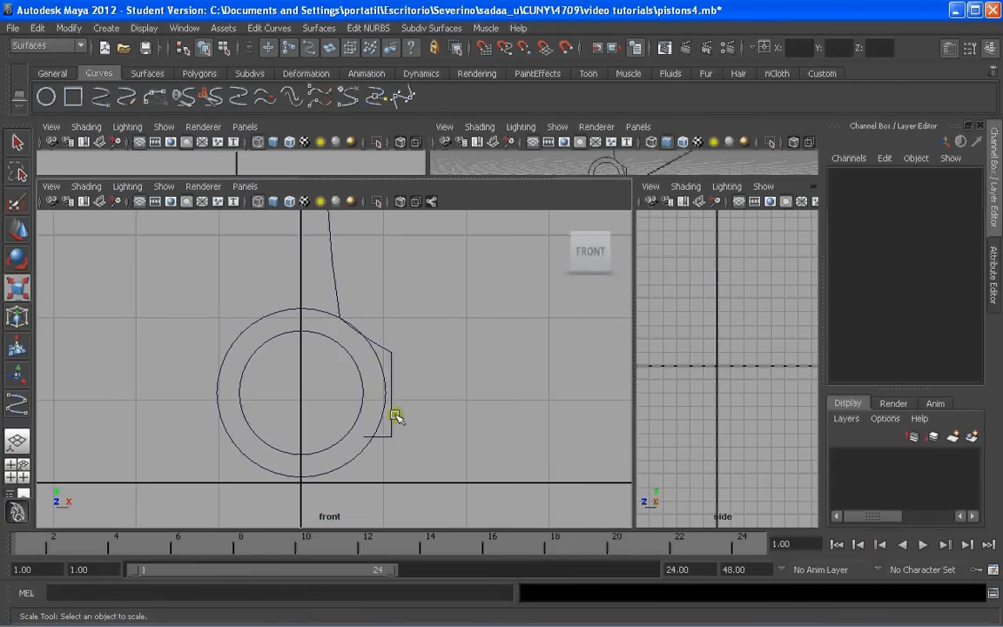
pyautogui.click(392, 358)
pyautogui.scroll(-2, 397, 314)
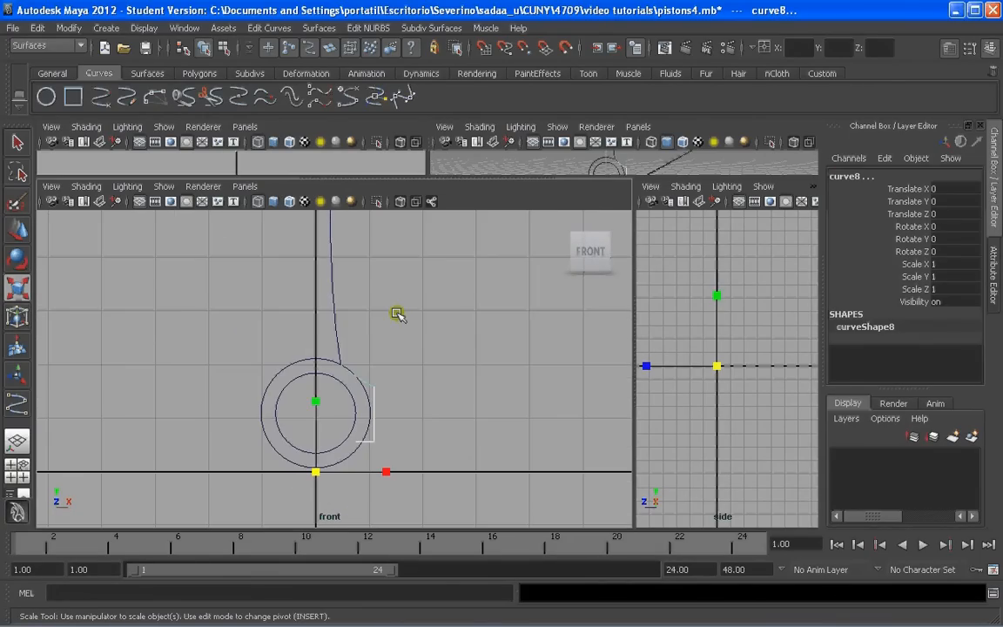
pyautogui.scroll(-2, 374, 366)
pyautogui.keyDown('alt'); pyautogui.moveTo(373, 352); pyautogui.dragTo(347, 364, button='middle'); pyautogui.keyUp('alt')
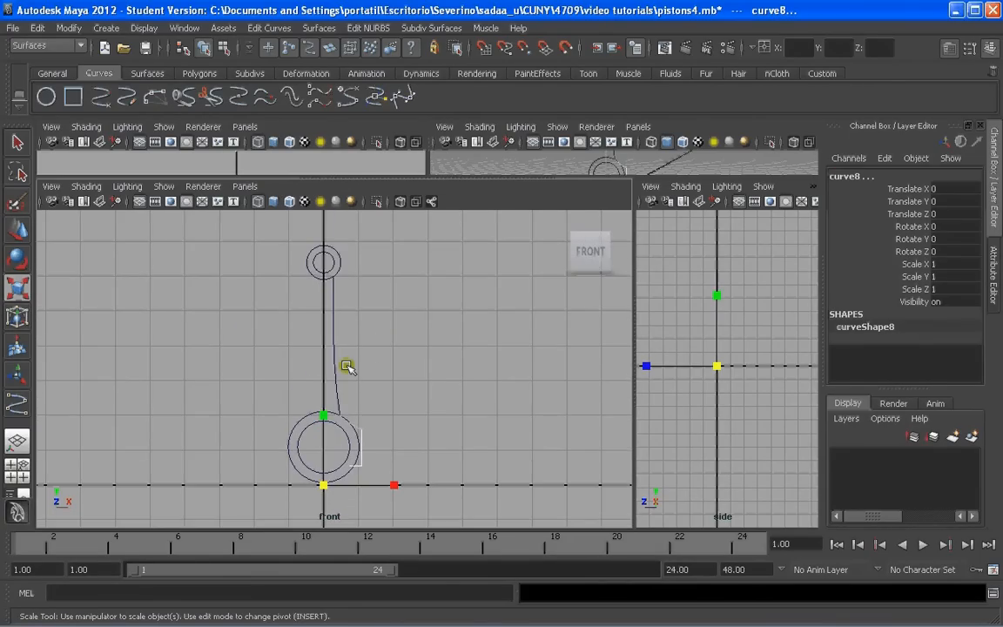
pyautogui.click(336, 348)
pyautogui.click(354, 331)
pyautogui.keyDown('alt'); pyautogui.moveTo(341, 294); pyautogui.dragTo(341, 401, button='middle'); pyautogui.keyUp('alt')
pyautogui.scroll(3, 317, 359)
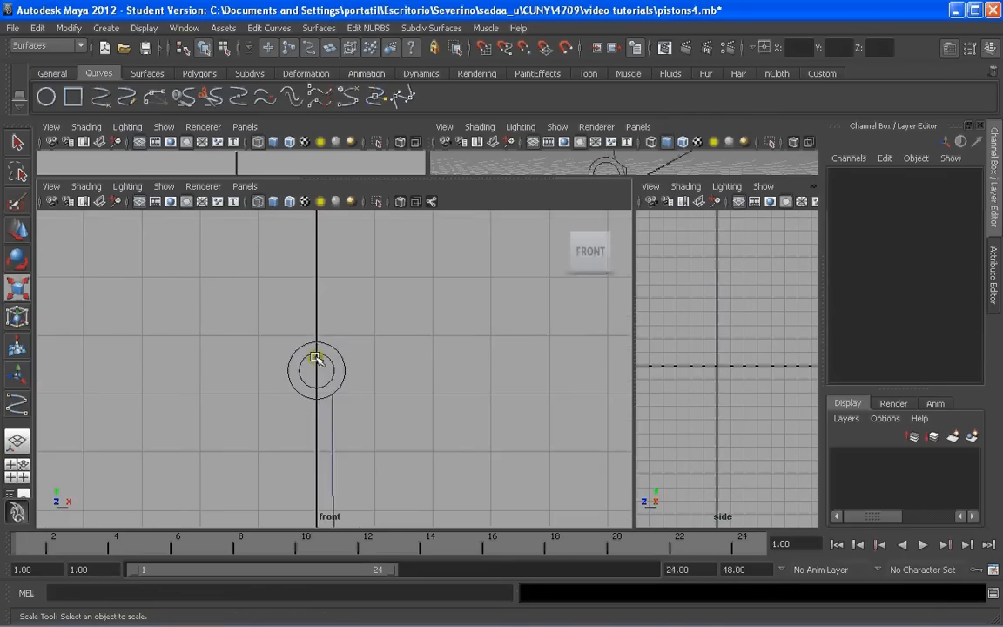
# Draw a straight vertical CV curve along the centre axis, from above the small ring to below the large ring
pyautogui.scroll(-6, 322, 383)
pyautogui.keyDown('alt'); pyautogui.moveTo(349, 450); pyautogui.dragTo(349, 373, button='middle'); pyautogui.keyUp('alt')
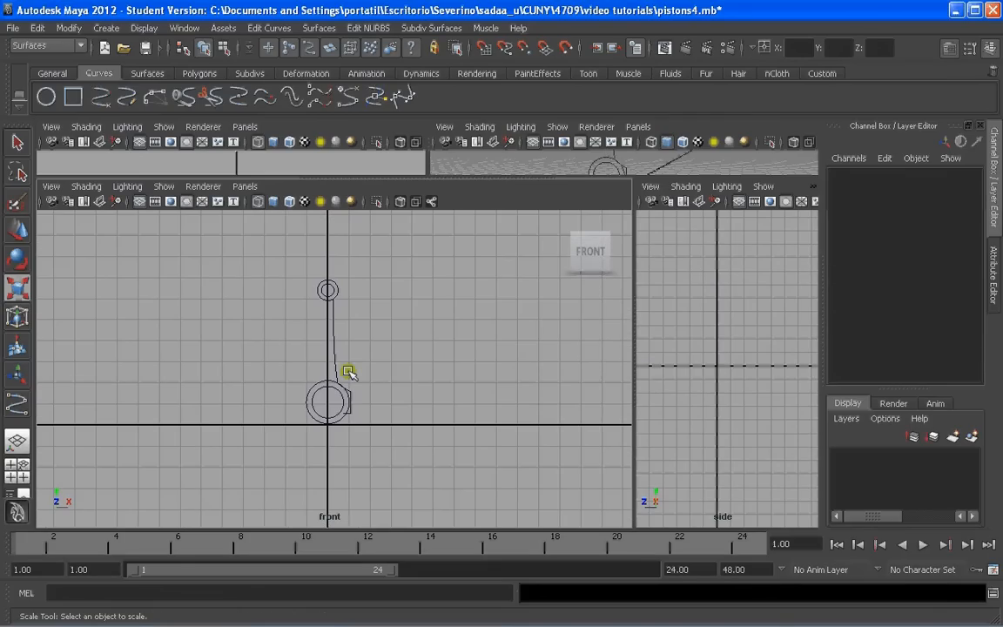
pyautogui.click(106, 28)
pyautogui.click(134, 141)
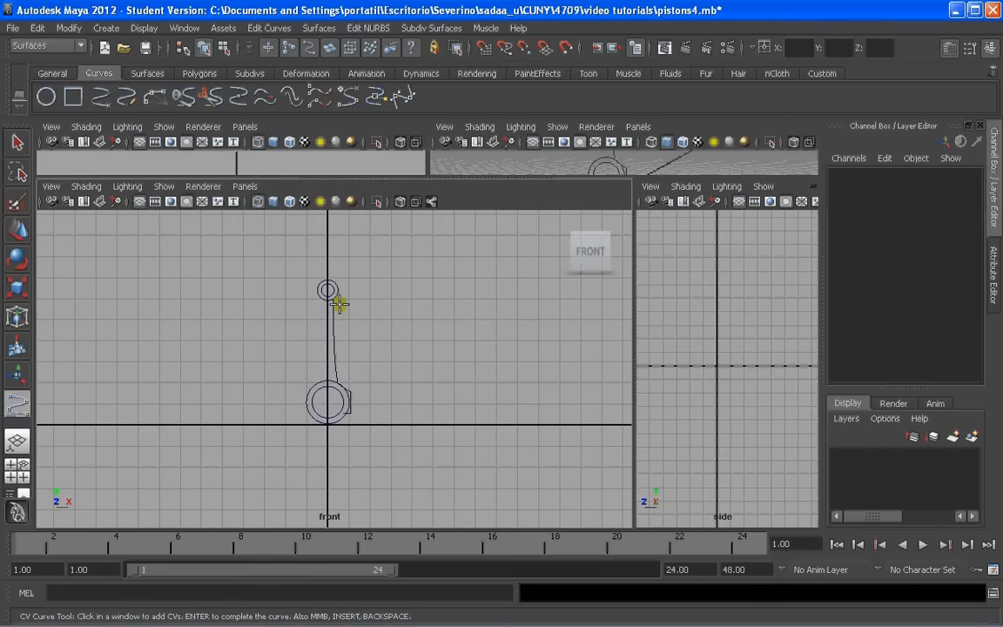
pyautogui.click(327, 257)
pyautogui.click(331, 443)
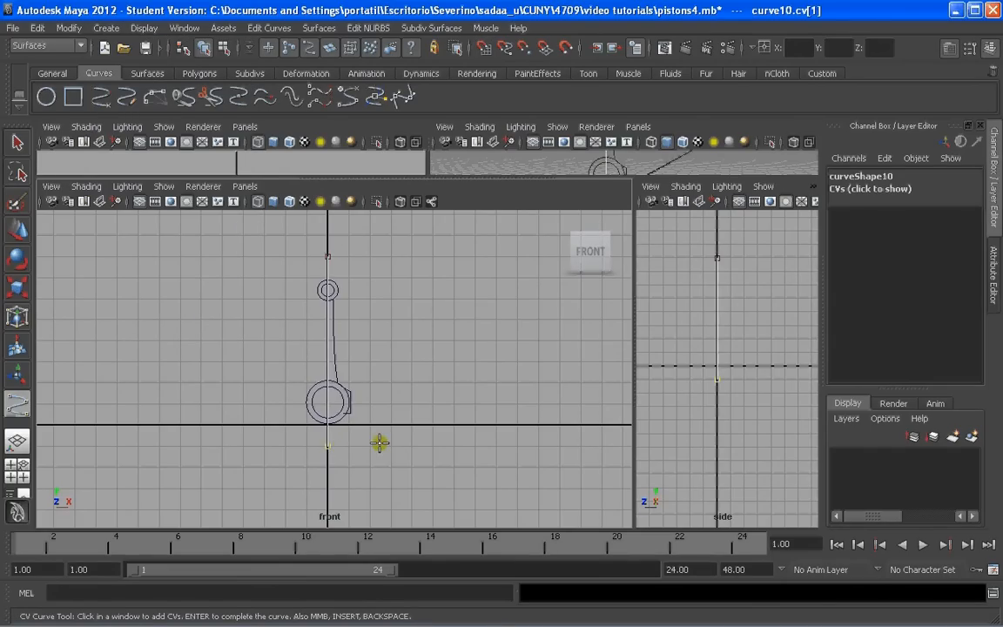
pyautogui.press('Return')
pyautogui.press('r')
pyautogui.click(376, 303)
# Apply Cut Curve to the vertical centre curve and the small outer ring
pyautogui.scroll(3, 346, 273)
pyautogui.scroll(3, 345, 273)
pyautogui.keyDown('alt'); pyautogui.moveTo(346, 274); pyautogui.dragTo(334, 336, button='middle'); pyautogui.keyUp('alt')
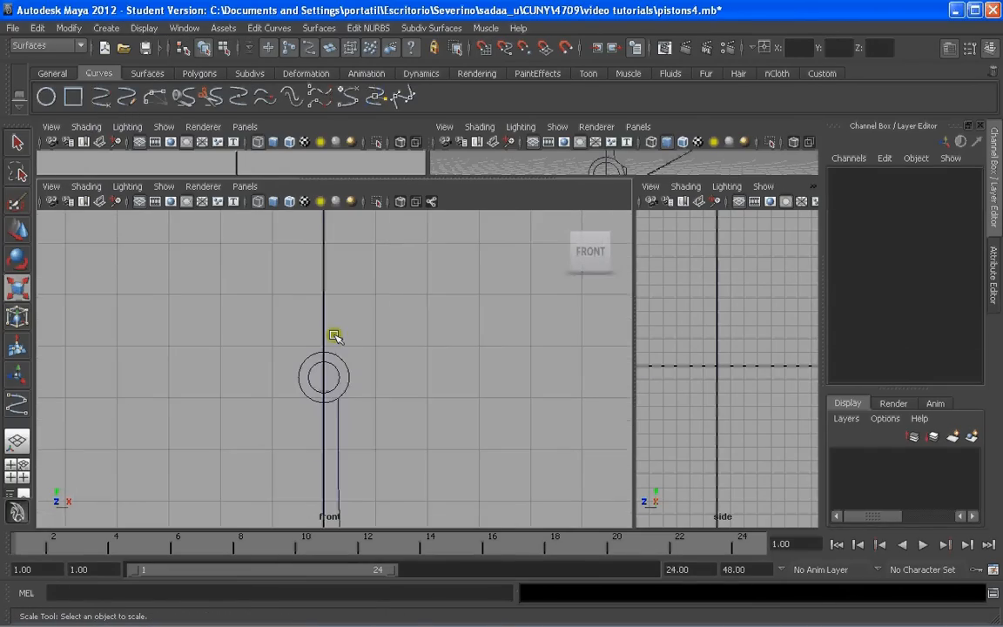
pyautogui.click(327, 340)
pyautogui.scroll(2, 338, 364)
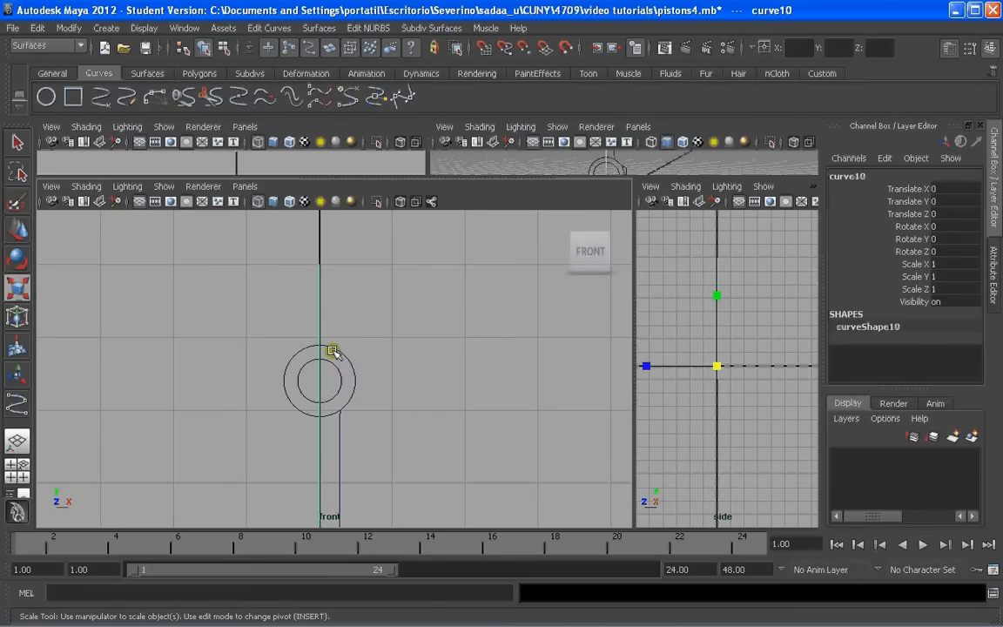
pyautogui.click(333, 351)
pyautogui.click(269, 28)
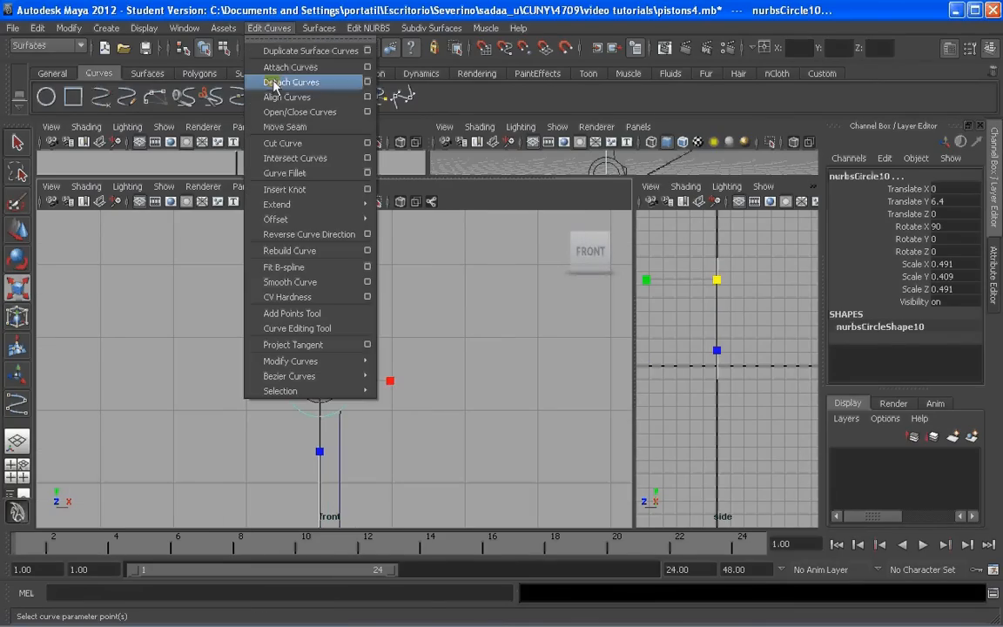
pyautogui.click(275, 143)
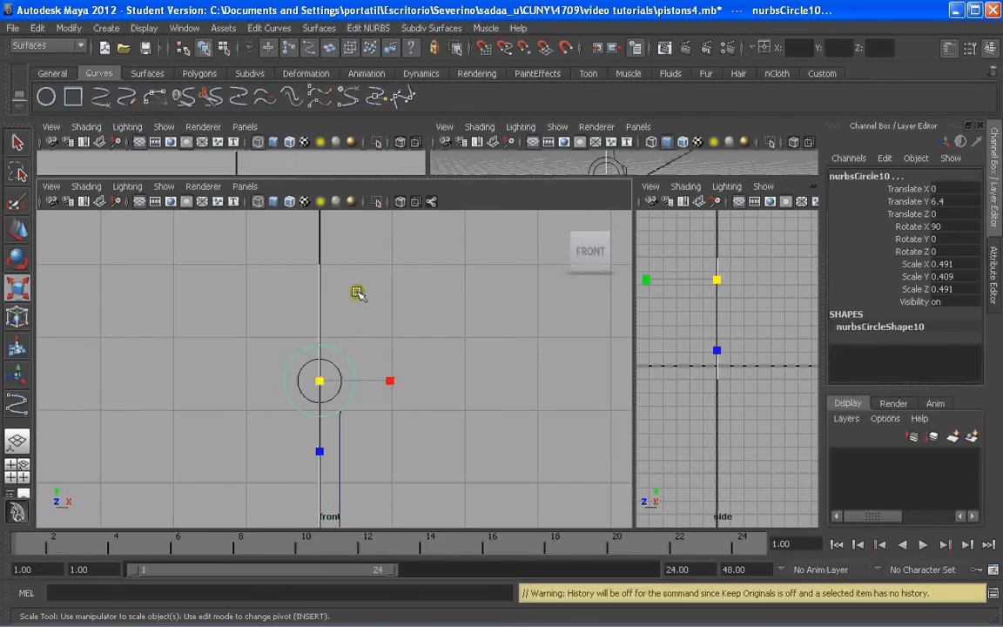
pyautogui.click(331, 362)
pyautogui.click(363, 342)
pyautogui.scroll(2, 320, 353)
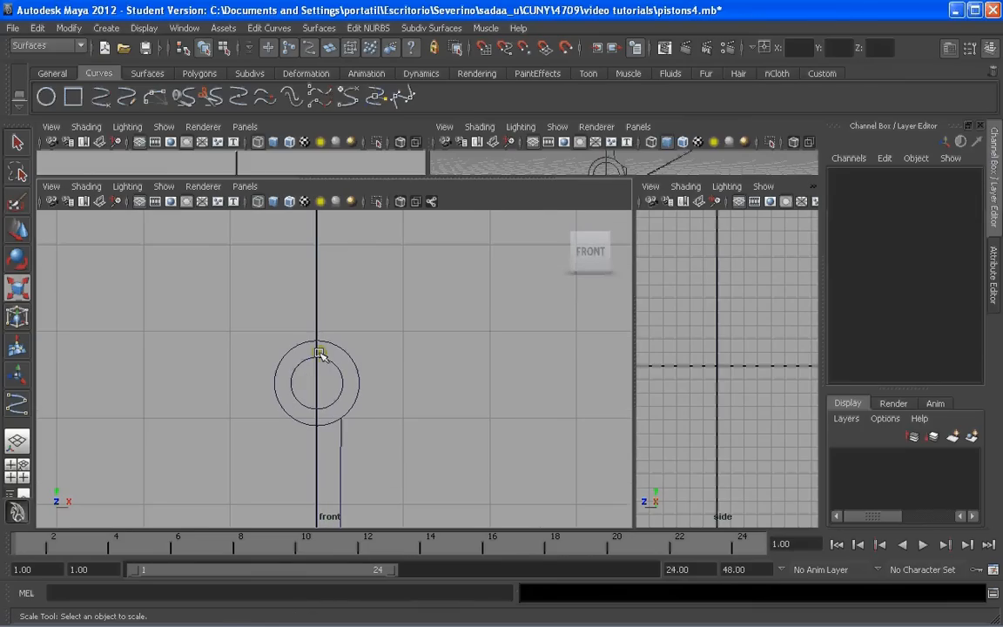
# Cut the small outer ring into left and right halves with the centre curve piece crossing it
pyautogui.click(320, 353)
pyautogui.click(291, 351)
pyautogui.click(269, 28)
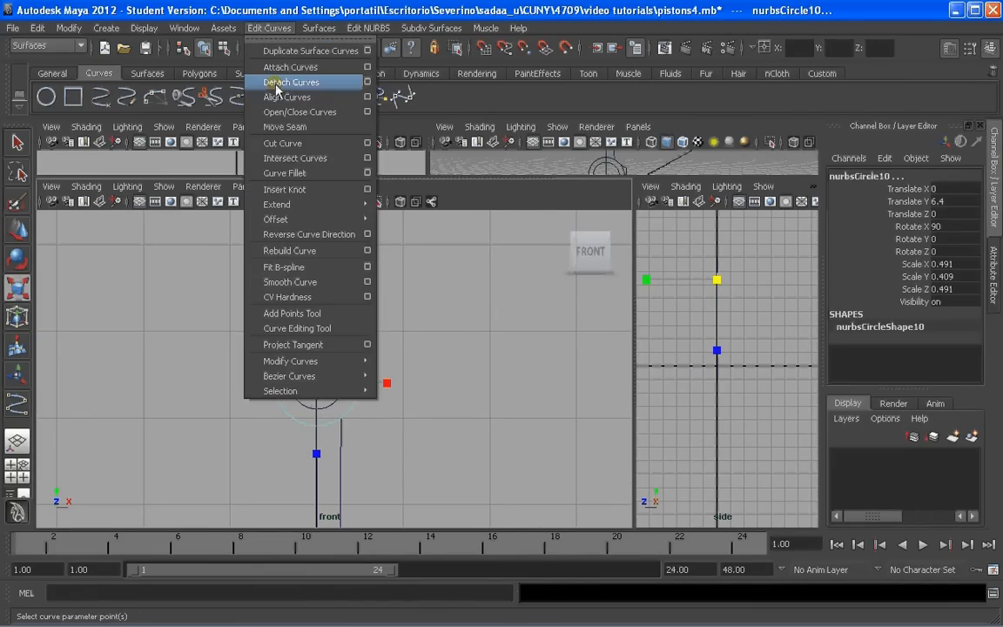
pyautogui.click(278, 143)
pyautogui.click(400, 267)
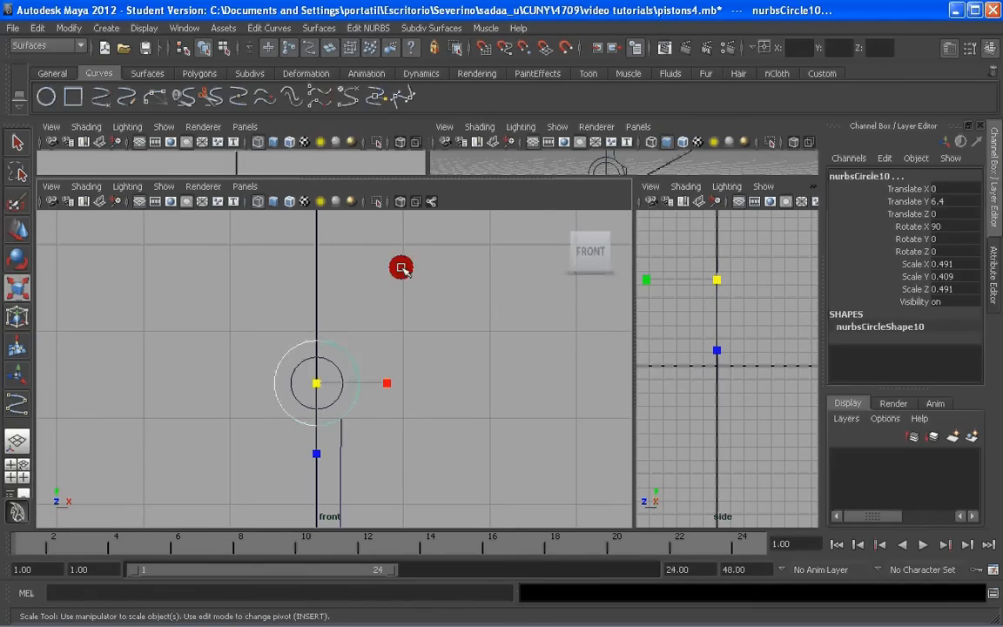
# Delete the left half of the small outer ring and the centre curve pieces around it
pyautogui.click(283, 353)
pyautogui.click(365, 325)
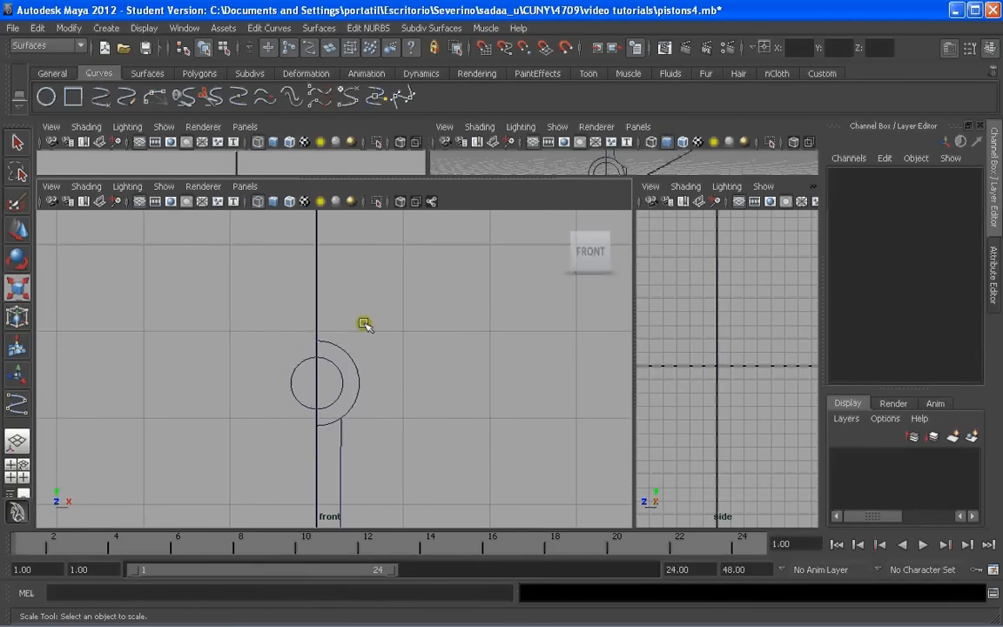
pyautogui.click(316, 374)
pyautogui.click(322, 462)
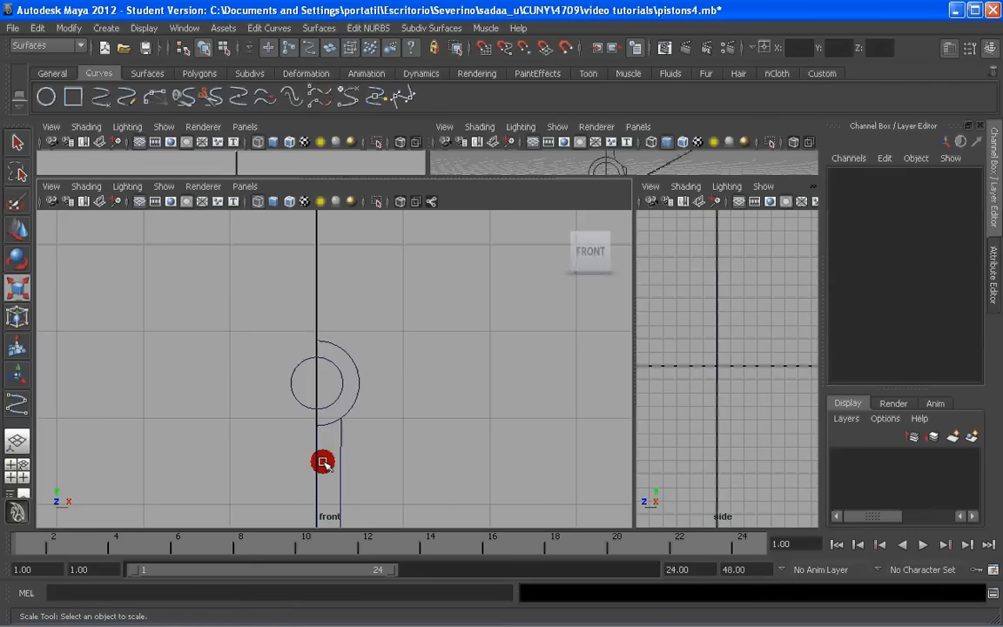
# Cut the small ring's remaining half with the long rod curve and delete the arc piece between rod curve and centre axis
pyautogui.click(342, 376)
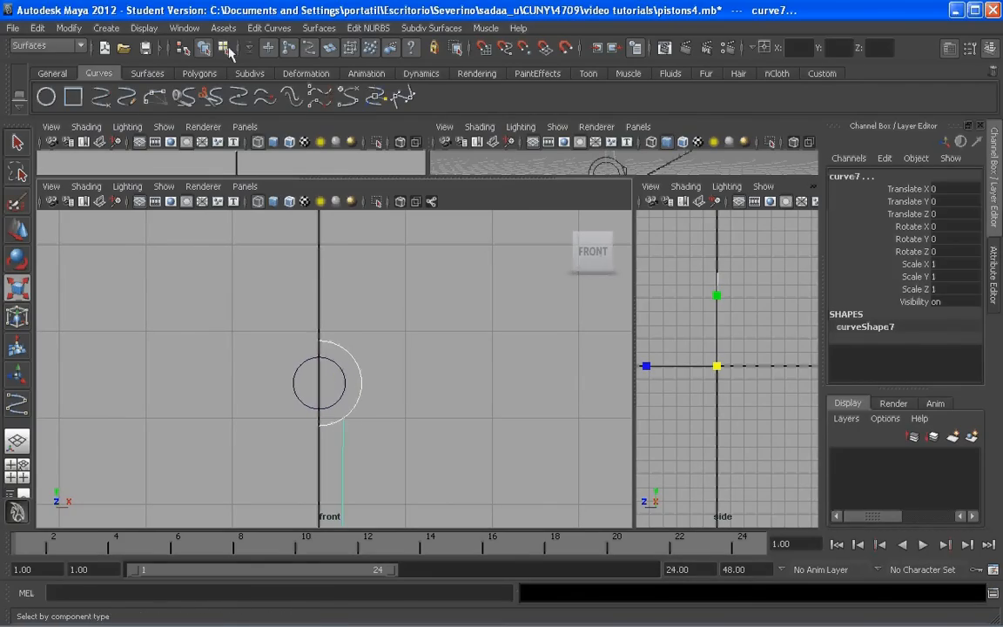
pyautogui.click(269, 28)
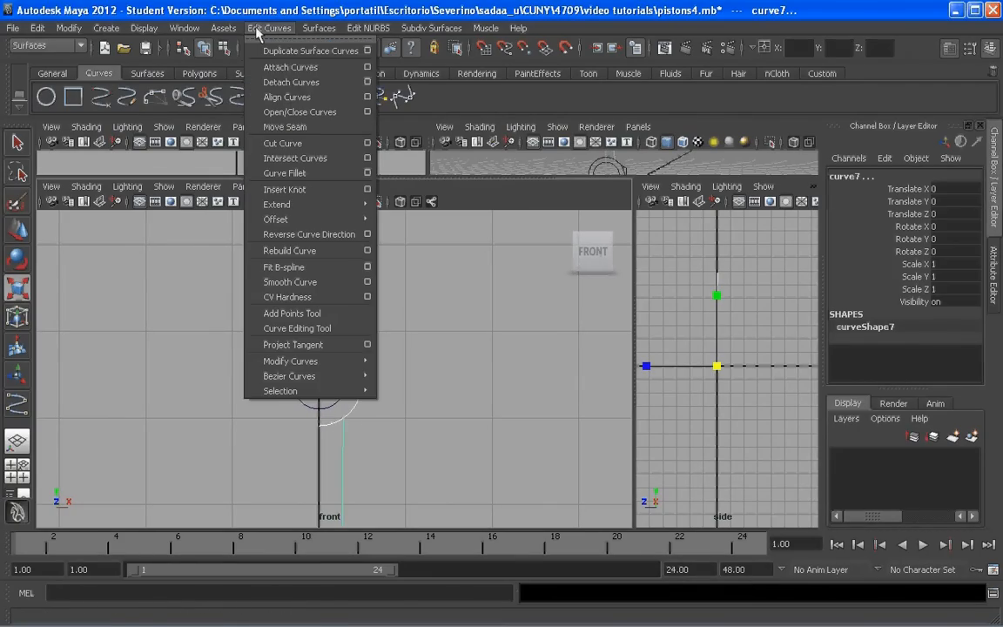
pyautogui.click(284, 143)
pyautogui.click(333, 253)
pyautogui.click(337, 422)
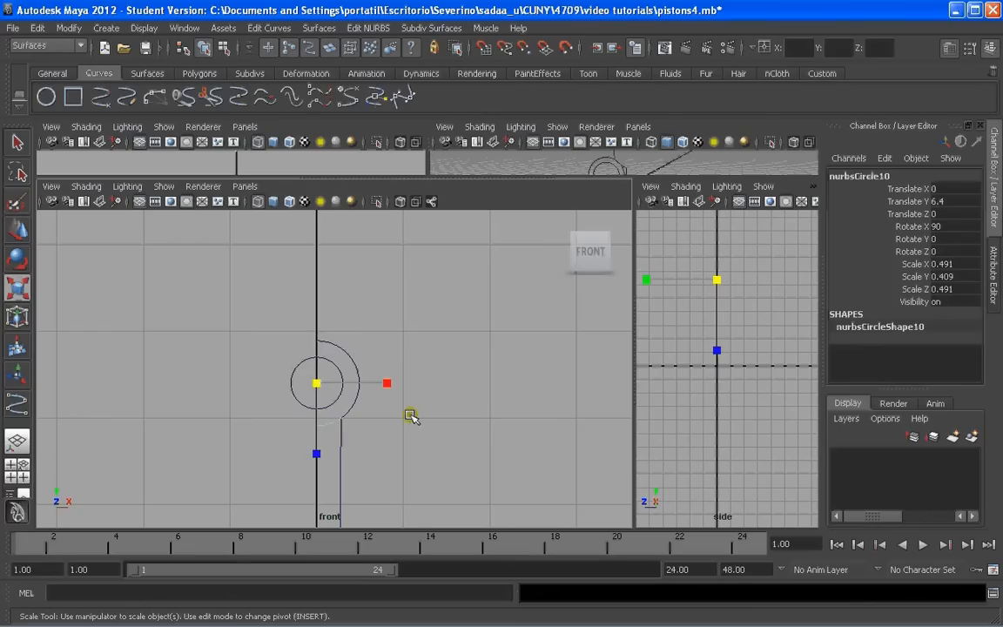
pyautogui.press('Delete')
# Cut the linear side curve with the large outer ring and delete its end piece inside the ring
pyautogui.scroll(-3, 414, 384)
pyautogui.keyDown('alt'); pyautogui.moveTo(412, 385); pyautogui.dragTo(406, 232, button='middle'); pyautogui.keyUp('alt')
pyautogui.scroll(-1, 388, 334)
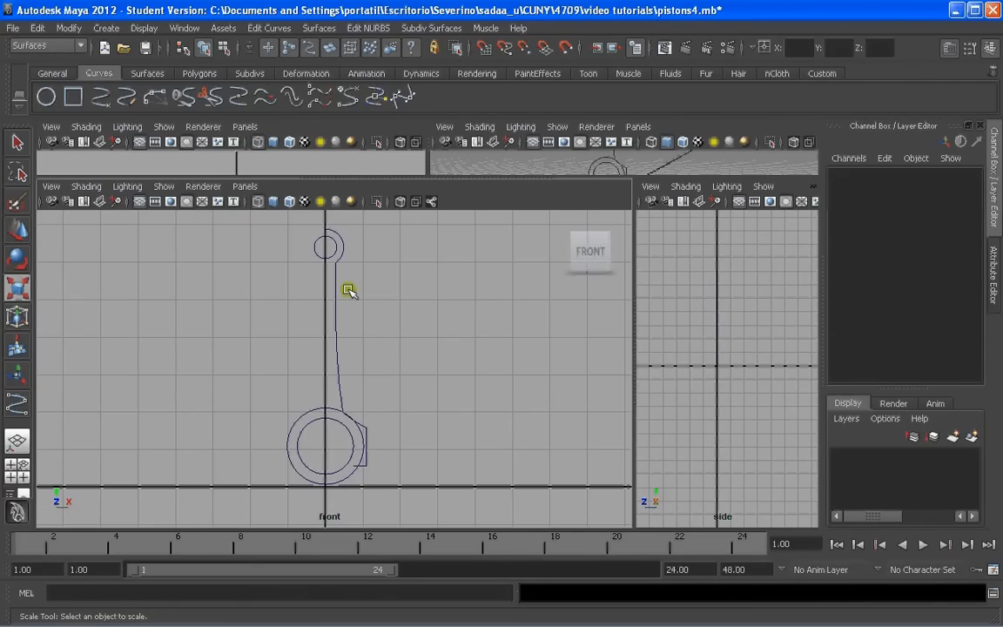
pyautogui.scroll(4, 392, 401)
pyautogui.scroll(1, 403, 458)
pyautogui.click(410, 460)
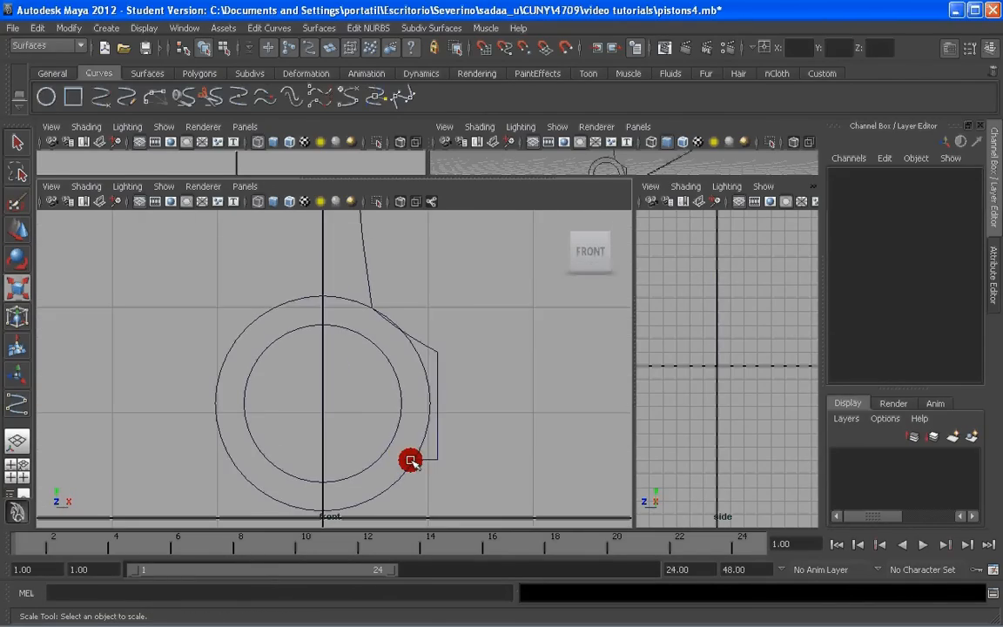
pyautogui.keyDown('shift'); pyautogui.click(438, 416); pyautogui.keyUp('shift')
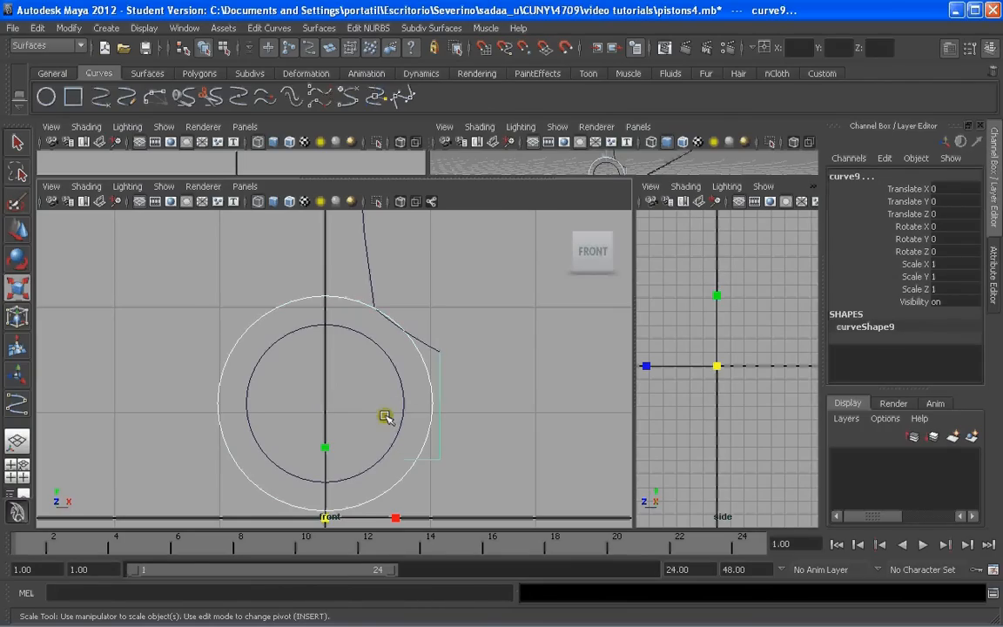
pyautogui.click(269, 29)
pyautogui.click(293, 145)
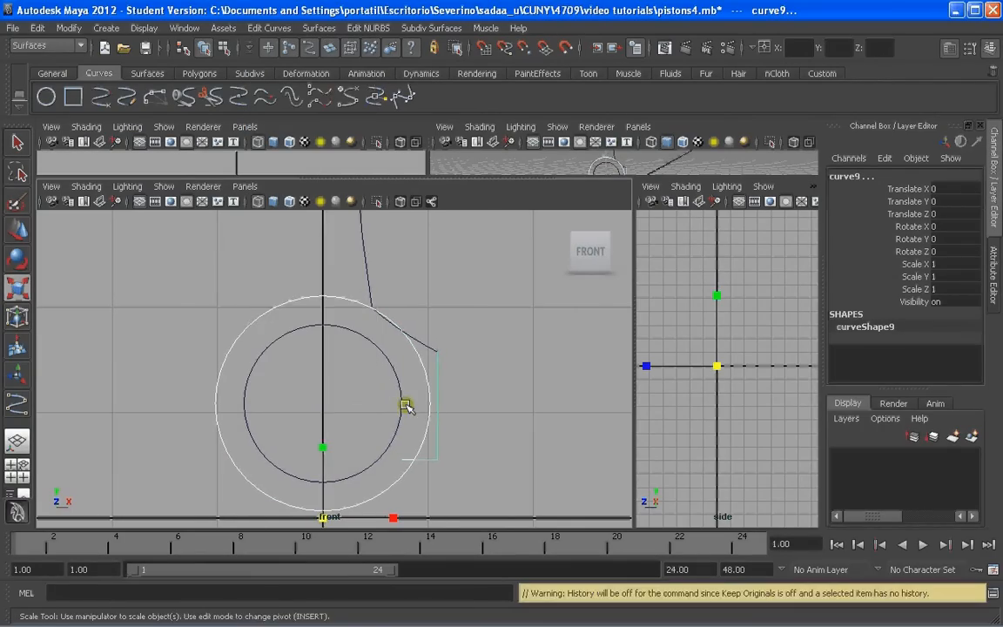
pyautogui.click(405, 404)
pyautogui.click(408, 456)
pyautogui.click(468, 397)
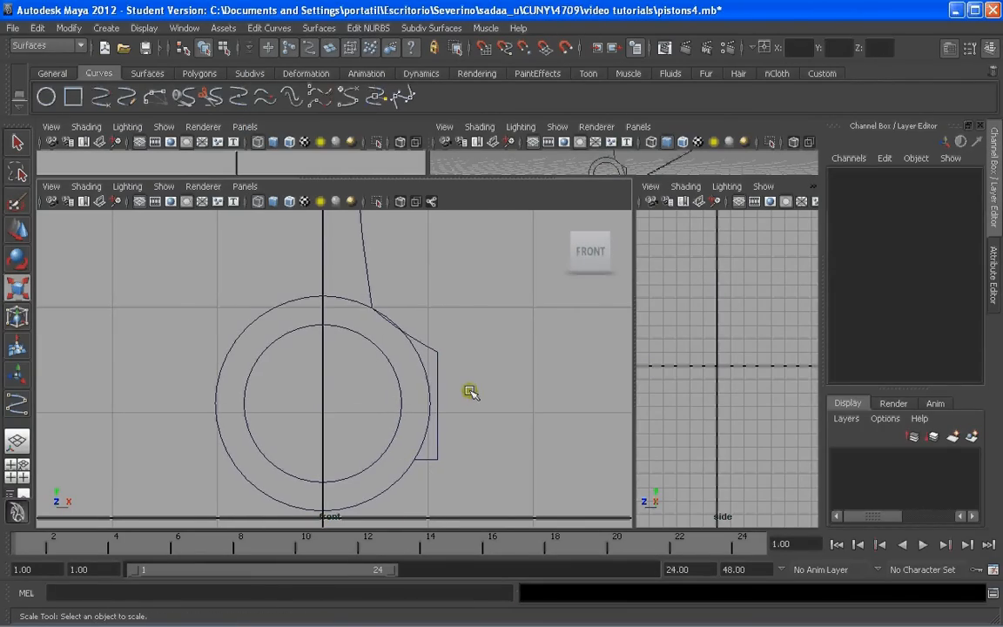
# Attach the small ring's arc, the long rod curve, the short slanted curve and the linear side curve into one outline
pyautogui.scroll(-4, 471, 405)
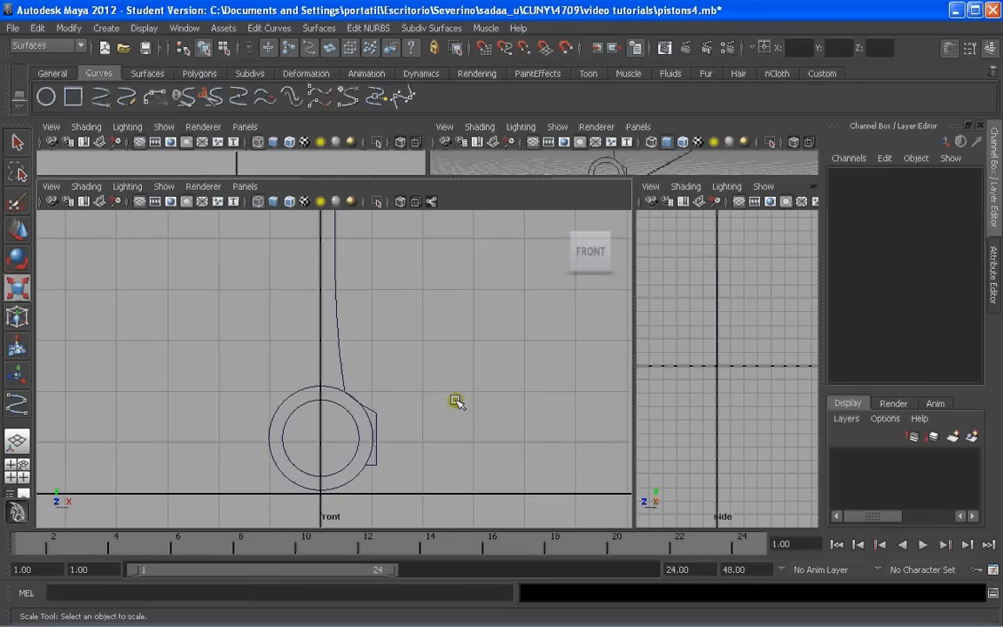
pyautogui.scroll(-3, 399, 333)
pyautogui.click(333, 246)
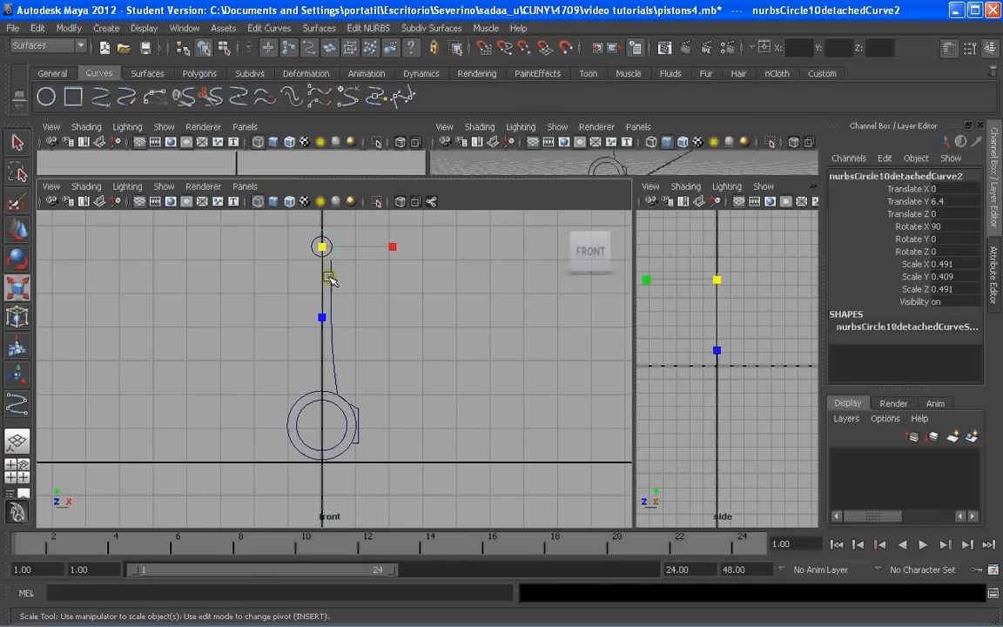
pyautogui.click(357, 432)
pyautogui.scroll(2, 366, 432)
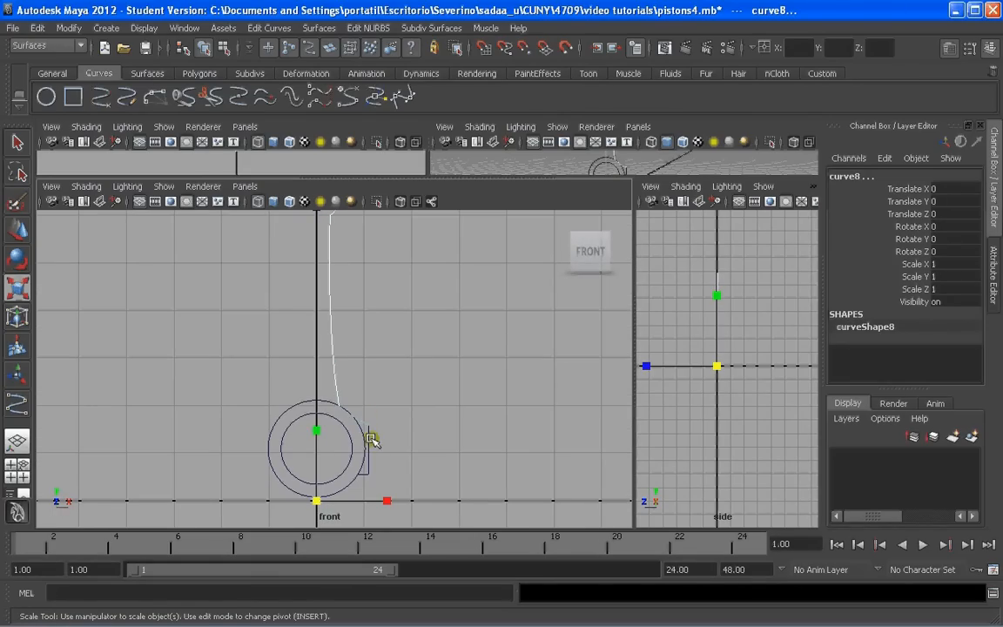
pyautogui.click(370, 439)
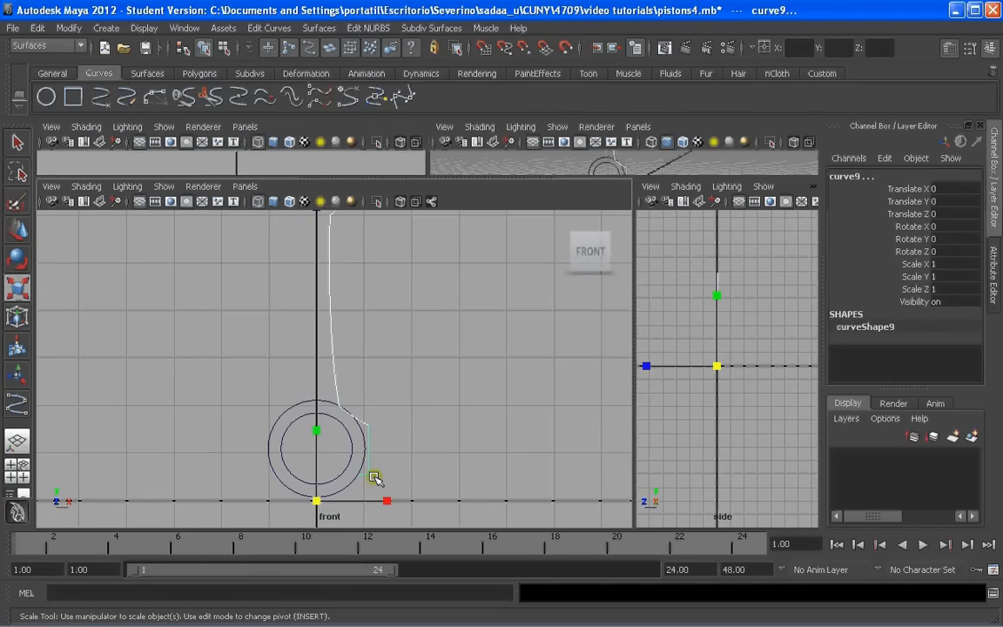
pyautogui.click(269, 28)
pyautogui.click(281, 67)
pyautogui.click(394, 349)
pyautogui.scroll(-2, 343, 295)
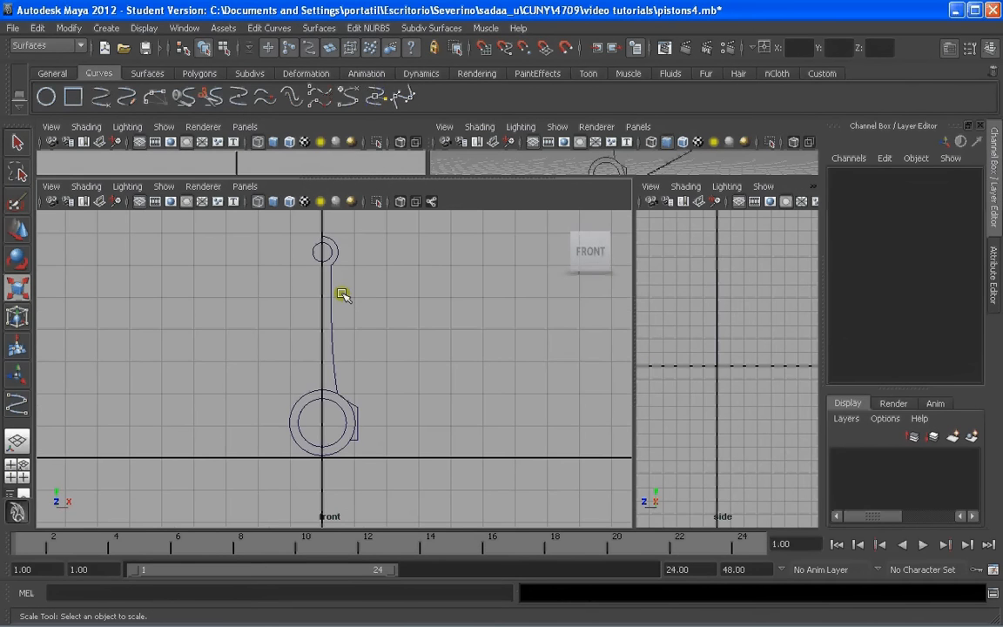
# Show the Outliner beside the perspective view and examine which profile curve each listed curve and circle node represents
pyautogui.click(23, 496)
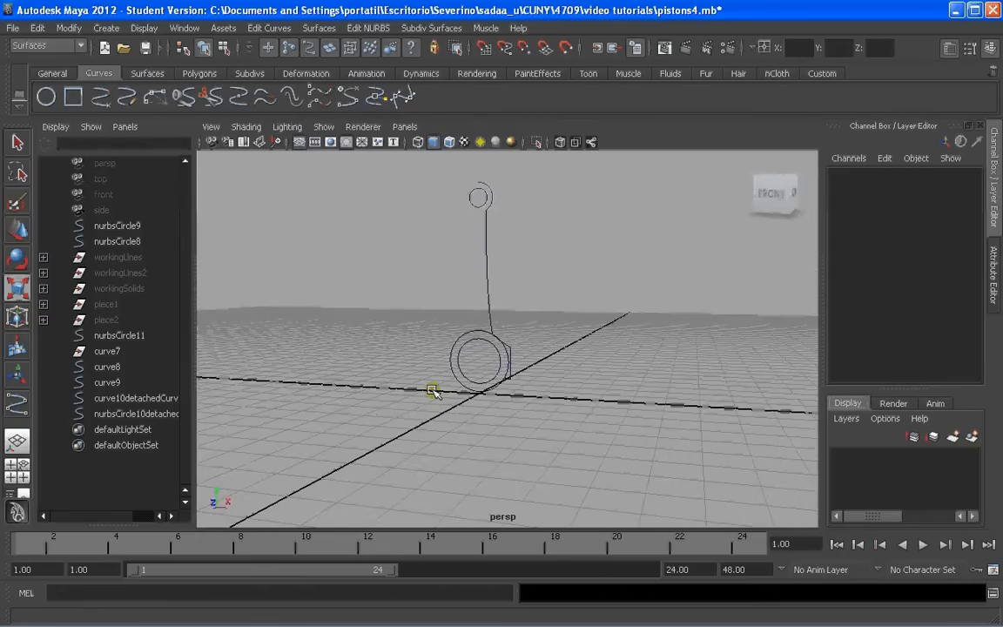
pyautogui.click(104, 383)
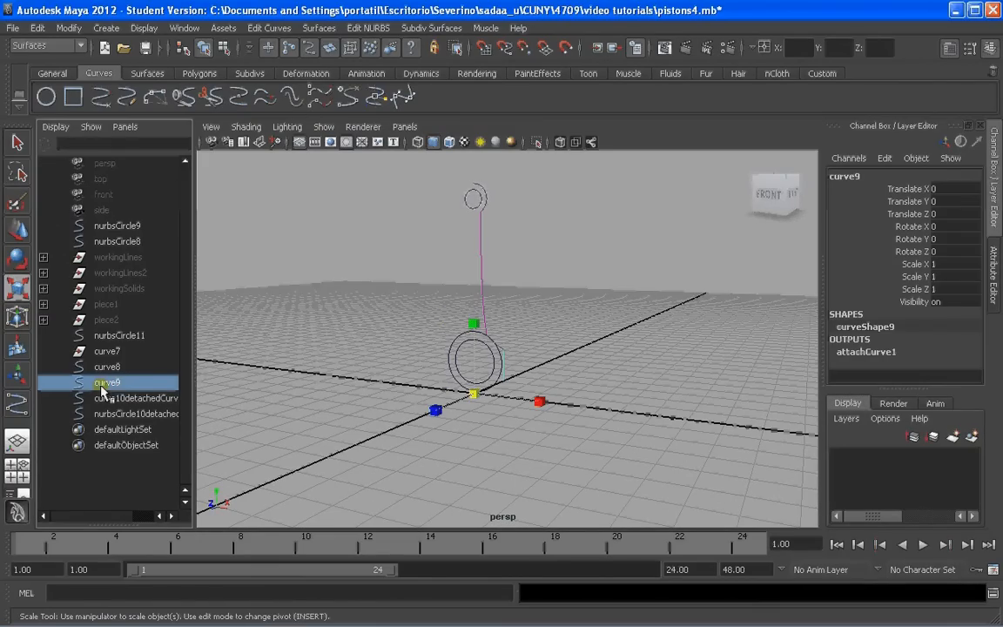
pyautogui.click(152, 398)
pyautogui.click(108, 368)
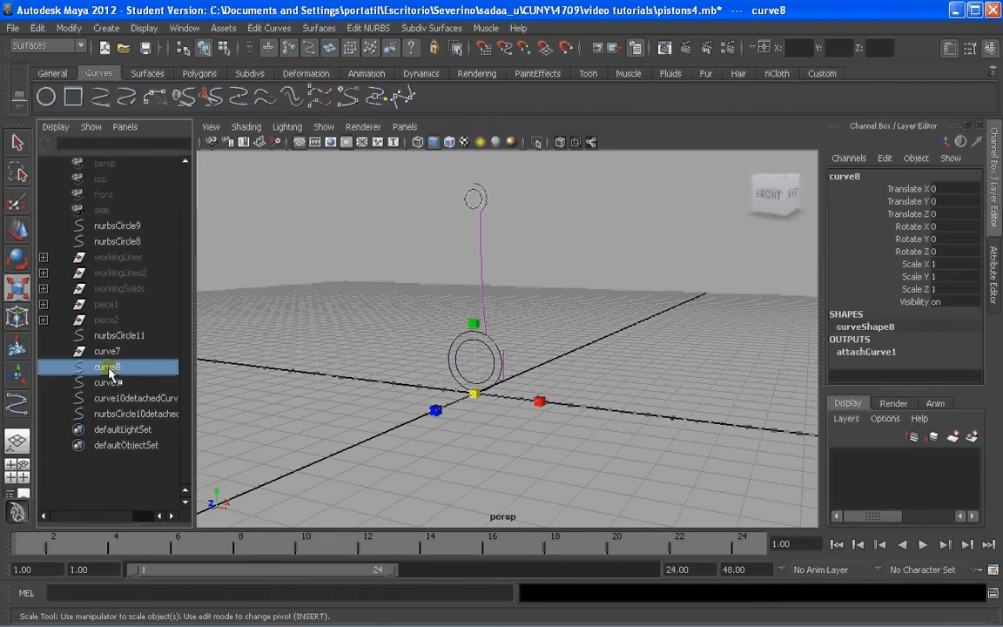
pyautogui.keyDown('alt'); pyautogui.moveTo(261, 313); pyautogui.dragTo(349, 278); pyautogui.keyUp('alt')
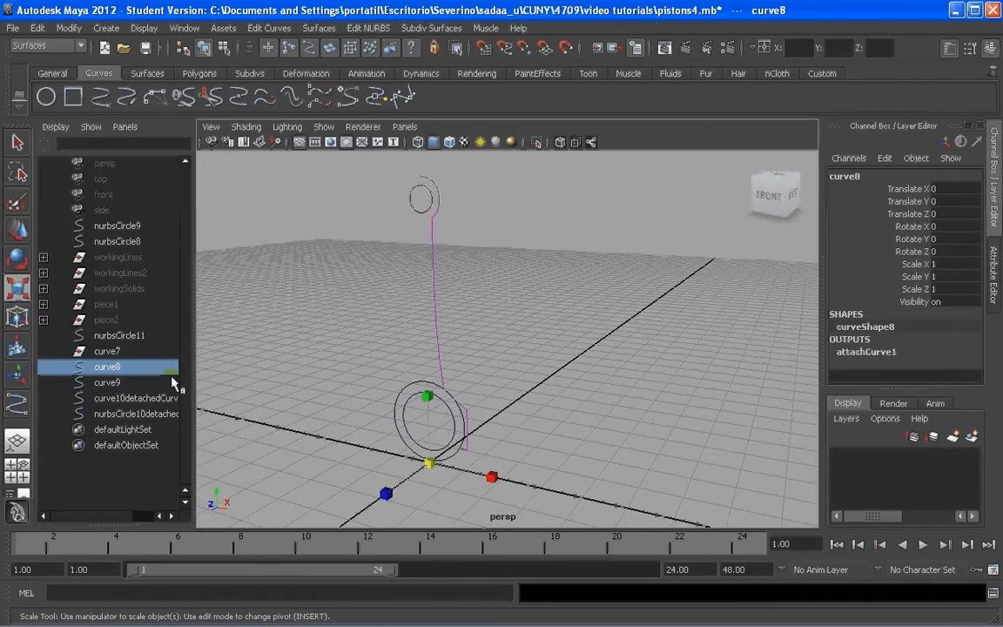
pyautogui.click(108, 350)
pyautogui.click(109, 335)
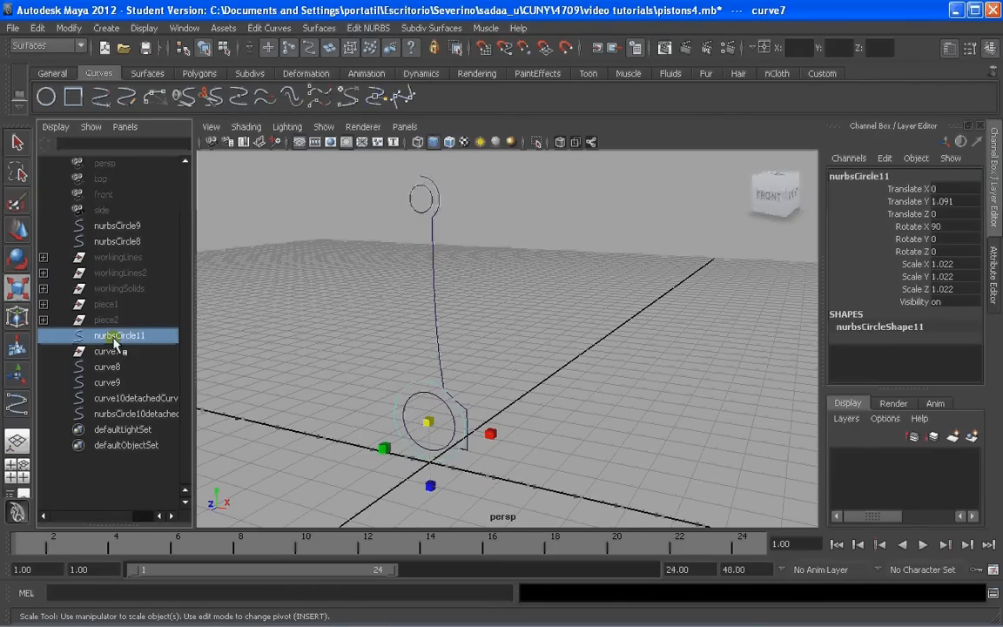
pyautogui.click(109, 398)
pyautogui.click(113, 414)
pyautogui.keyDown('alt'); pyautogui.moveTo(260, 326); pyautogui.dragTo(262, 352); pyautogui.keyUp('alt')
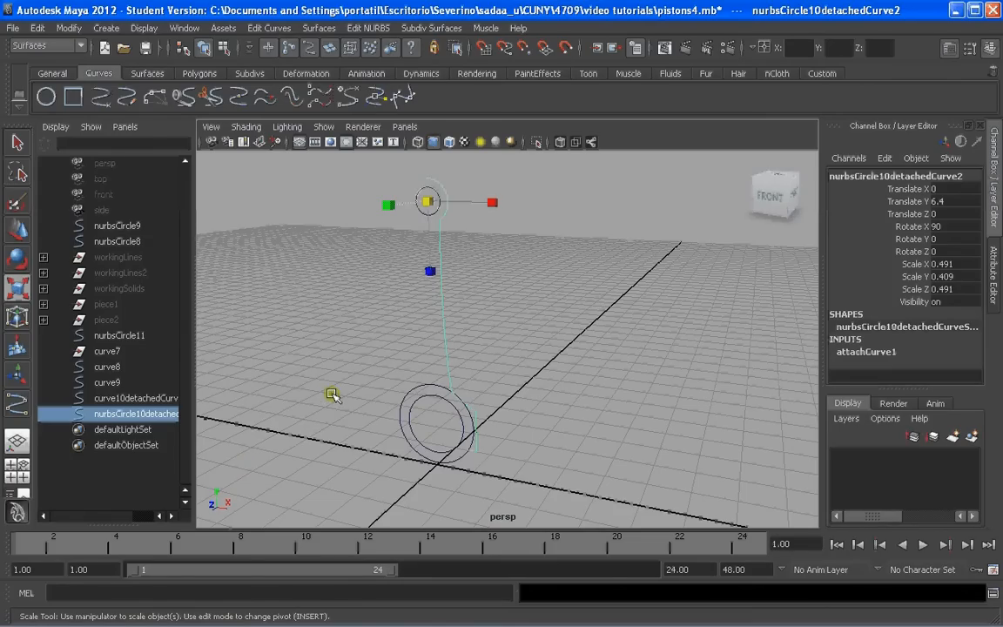
# Hide the attached outline curve and delete the leftover source curves and the detached centre curve piece
pyautogui.hotkey('ctrl', 'h')
pyautogui.moveTo(477, 415); pyautogui.dragTo(486, 433)
pyautogui.keyDown('alt'); pyautogui.moveTo(486, 434); pyautogui.dragTo(485, 432); pyautogui.keyUp('alt')
pyautogui.press('Delete')
pyautogui.click(129, 369)
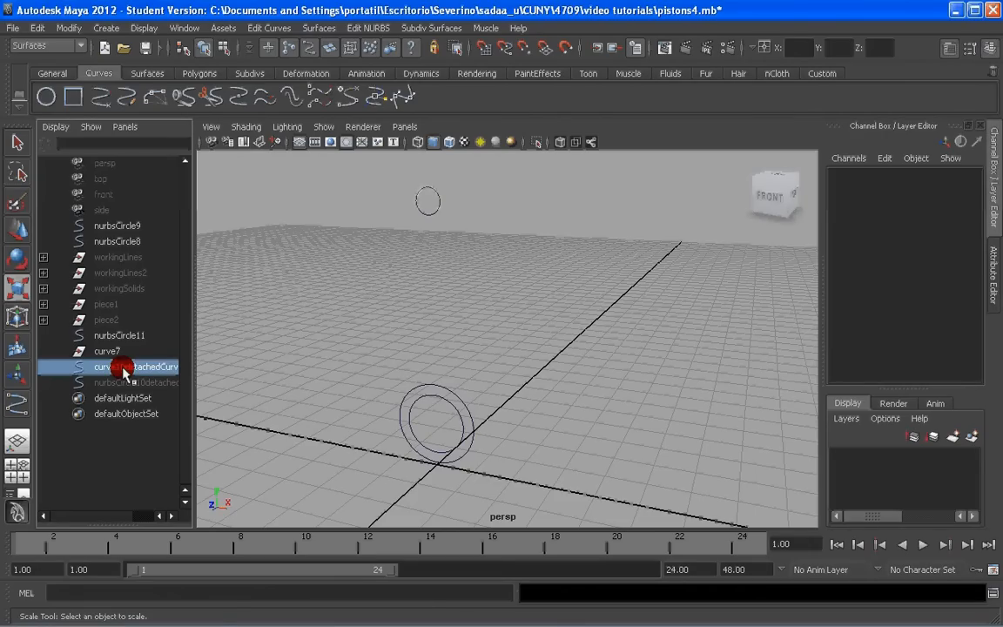
pyautogui.press('Delete')
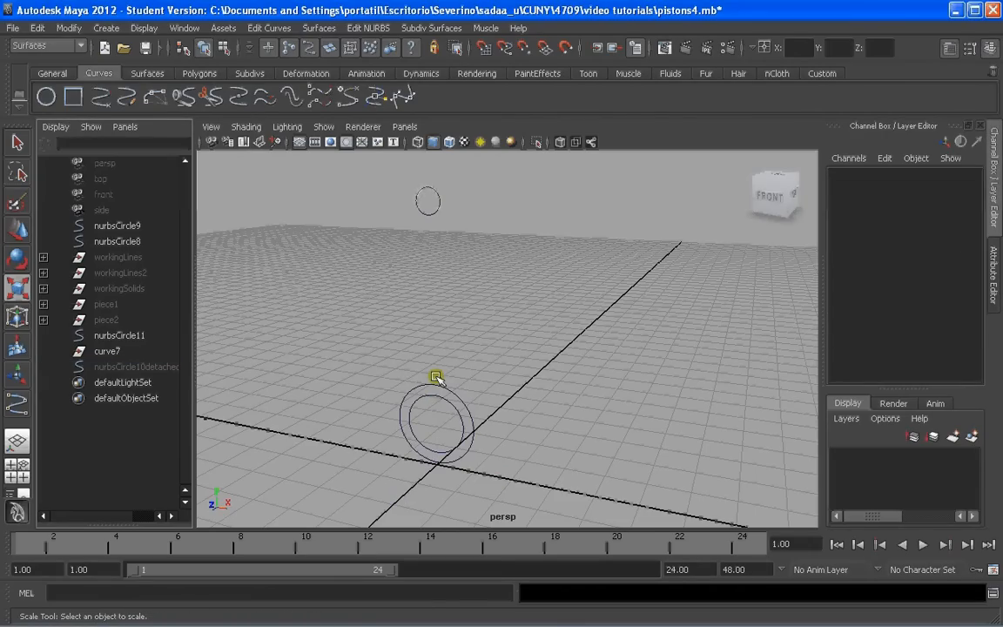
# Unhide the attached outline curve in the perspective view
pyautogui.click(135, 366)
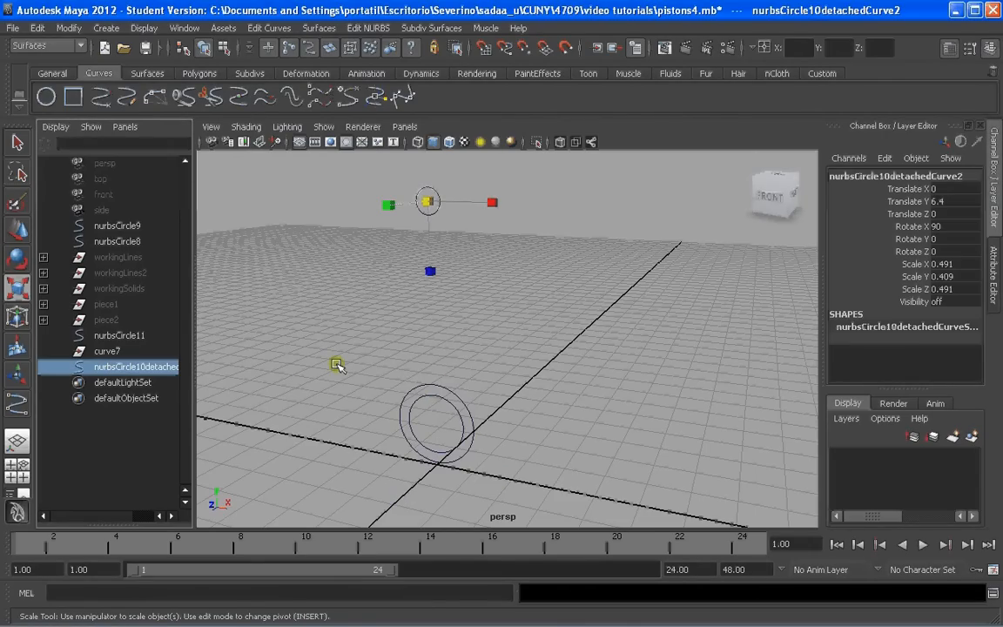
pyautogui.hotkey('shift', 'h')
pyautogui.click(584, 302)
pyautogui.scroll(-3, 487, 364)
pyautogui.keyDown('alt'); pyautogui.moveTo(482, 364); pyautogui.dragTo(490, 347); pyautogui.keyUp('alt')
# Delete the construction history of the attached half-outline curve
pyautogui.moveTo(488, 310)
pyautogui.mouseDown()
pyautogui.moveTo(442, 330)
pyautogui.moveTo(486, 329)
pyautogui.mouseUp()
pyautogui.click(37, 28)
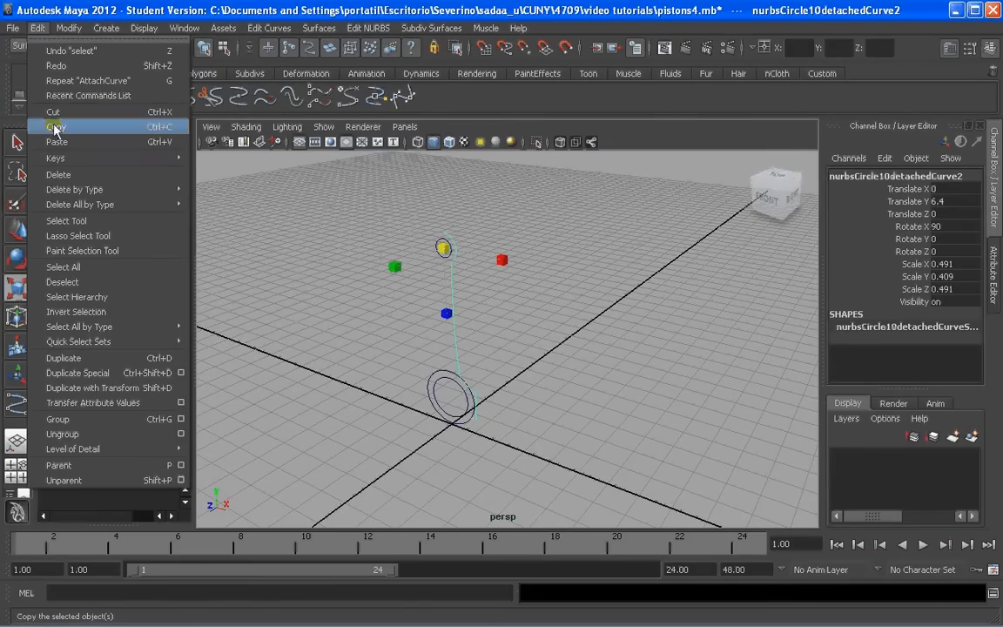
pyautogui.moveTo(87, 189)
pyautogui.click(226, 198)
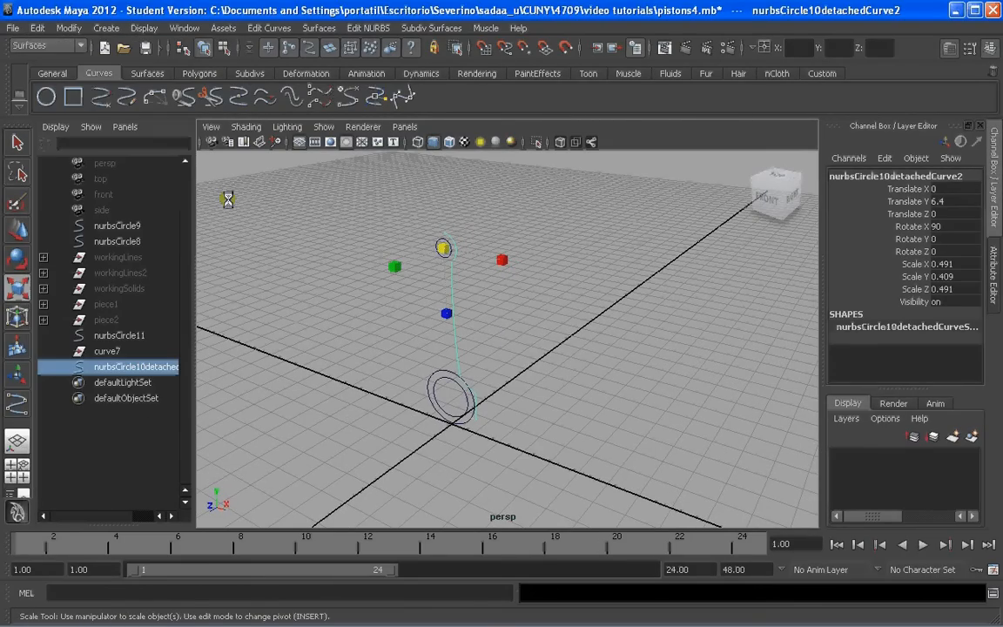
# Duplicate the half outline and rotate the copy to -180 degrees in Rotate Y to form the opposite side
pyautogui.press('e')
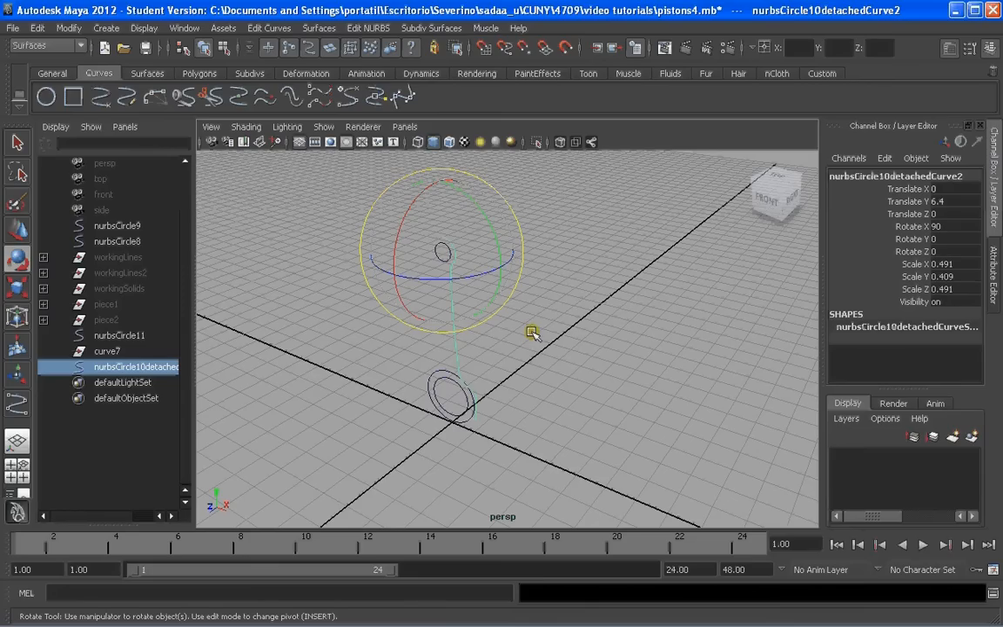
pyautogui.hotkey('ctrl', 'd')
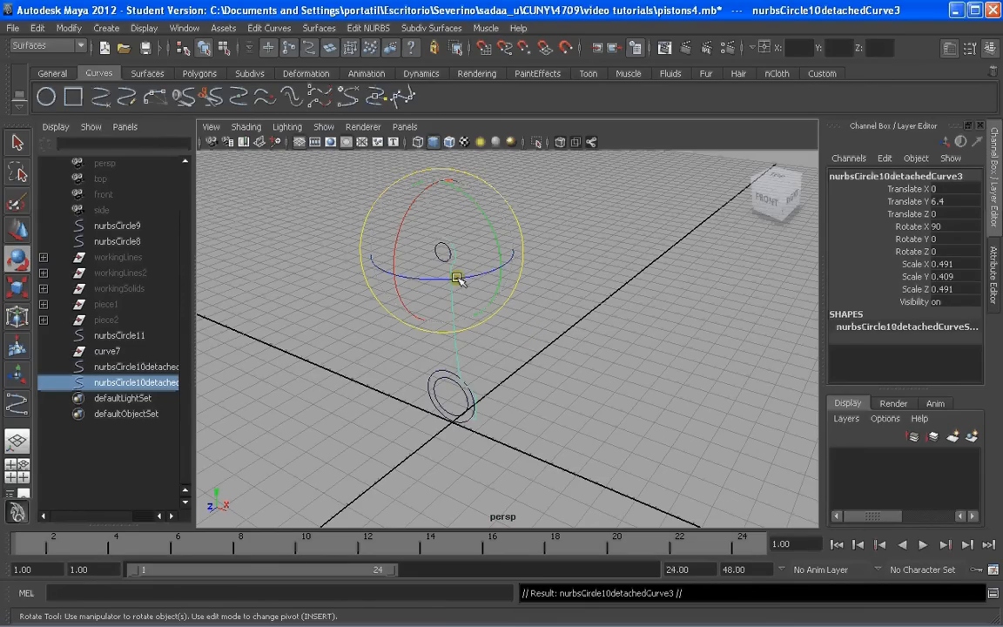
pyautogui.moveTo(449, 280); pyautogui.dragTo(266, 222)
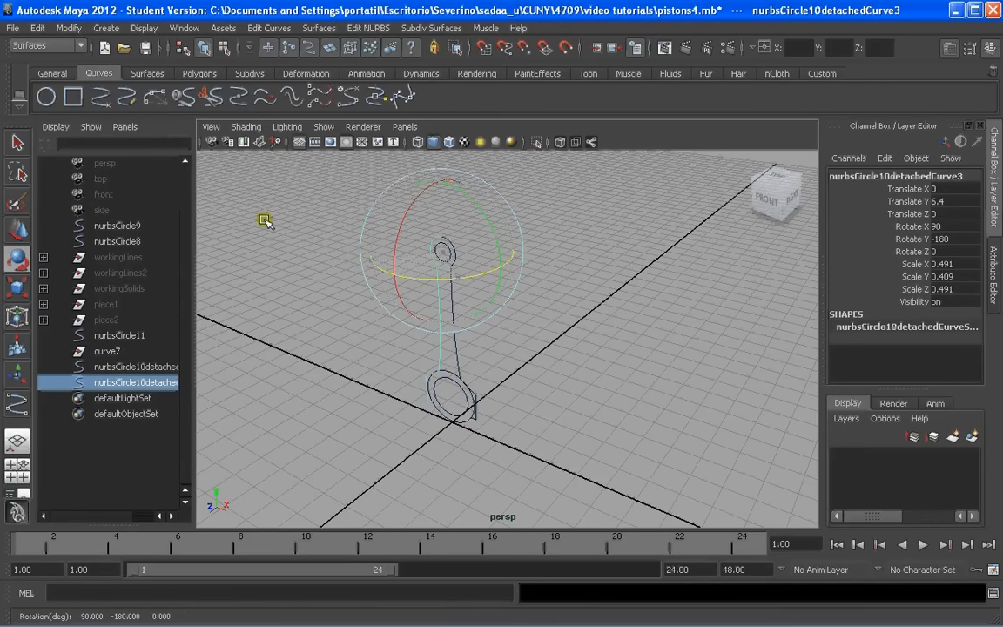
pyautogui.click(600, 369)
# Reverse the curve direction of the rotated half-outline copy
pyautogui.keyDown('alt'); pyautogui.moveTo(409, 366); pyautogui.dragTo(387, 357); pyautogui.keyUp('alt')
pyautogui.keyDown('alt'); pyautogui.moveTo(485, 260); pyautogui.dragTo(416, 256); pyautogui.keyUp('alt')
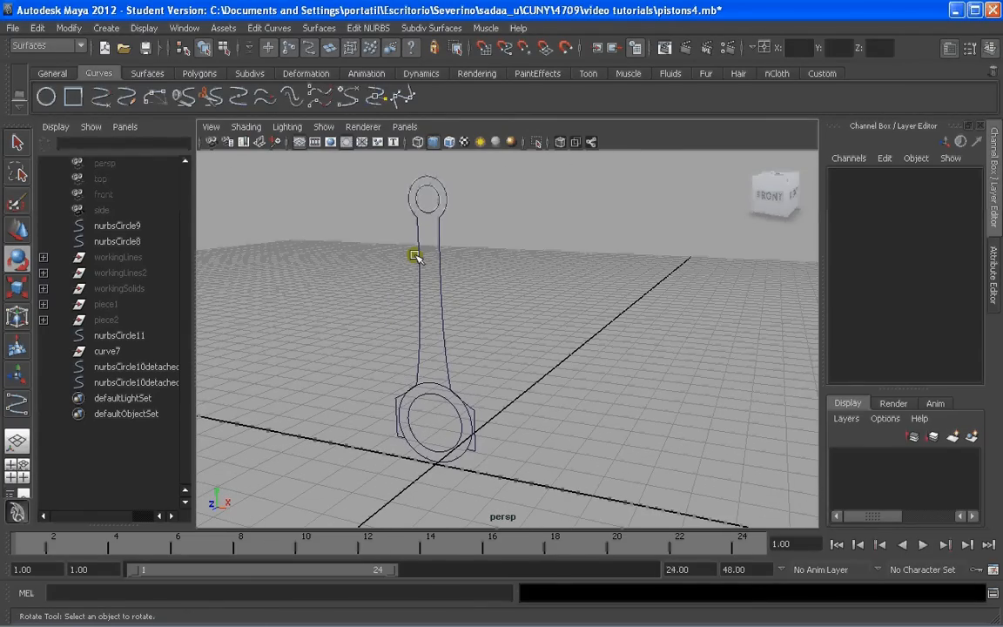
pyautogui.click(416, 256)
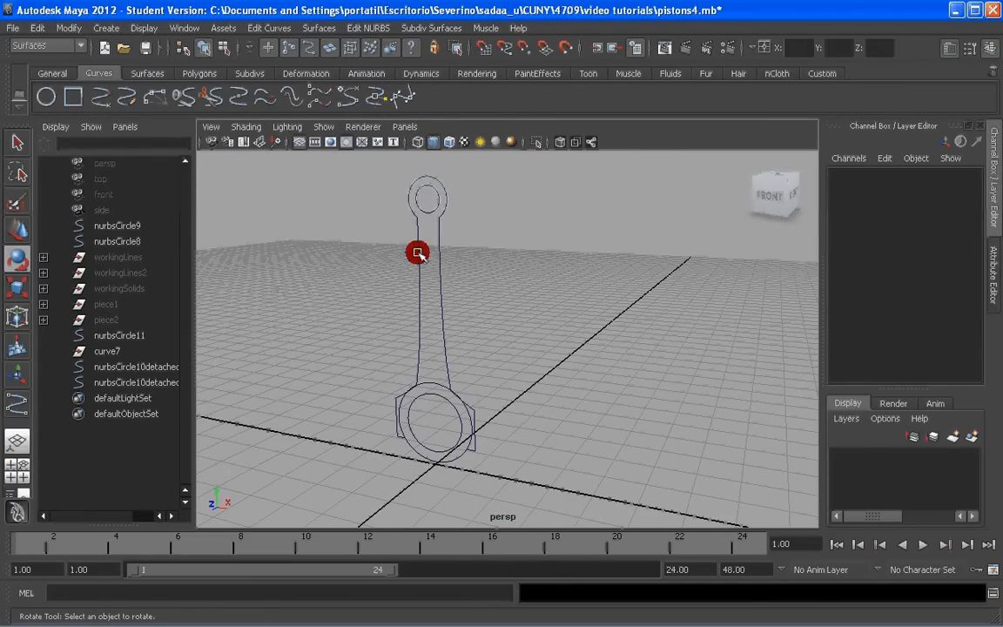
pyautogui.click(269, 28)
pyautogui.click(291, 235)
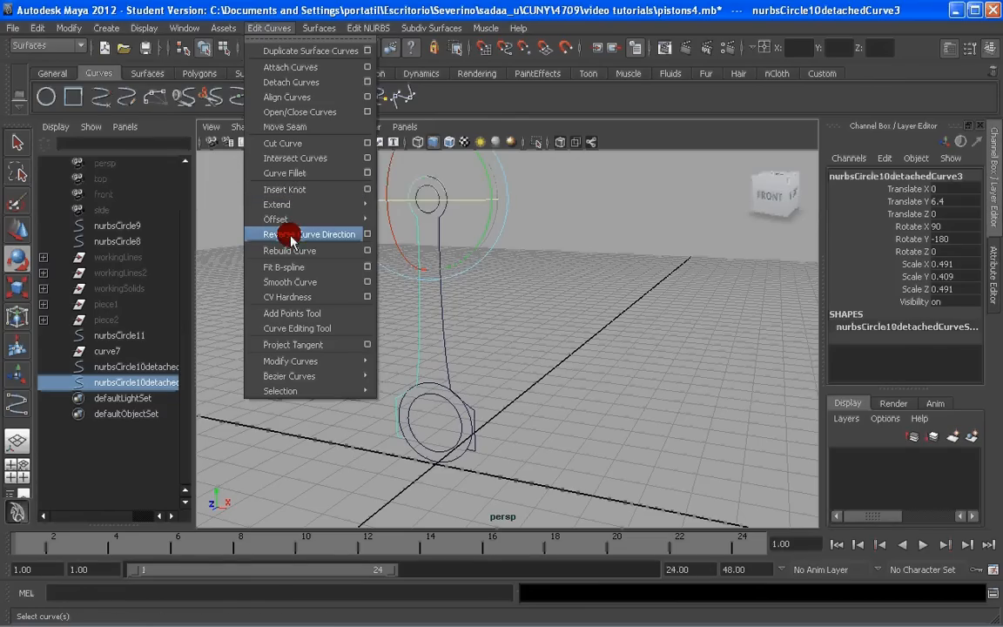
pyautogui.click(549, 296)
# Attach the two half outlines into a single rod curve
pyautogui.moveTo(457, 259); pyautogui.dragTo(396, 283)
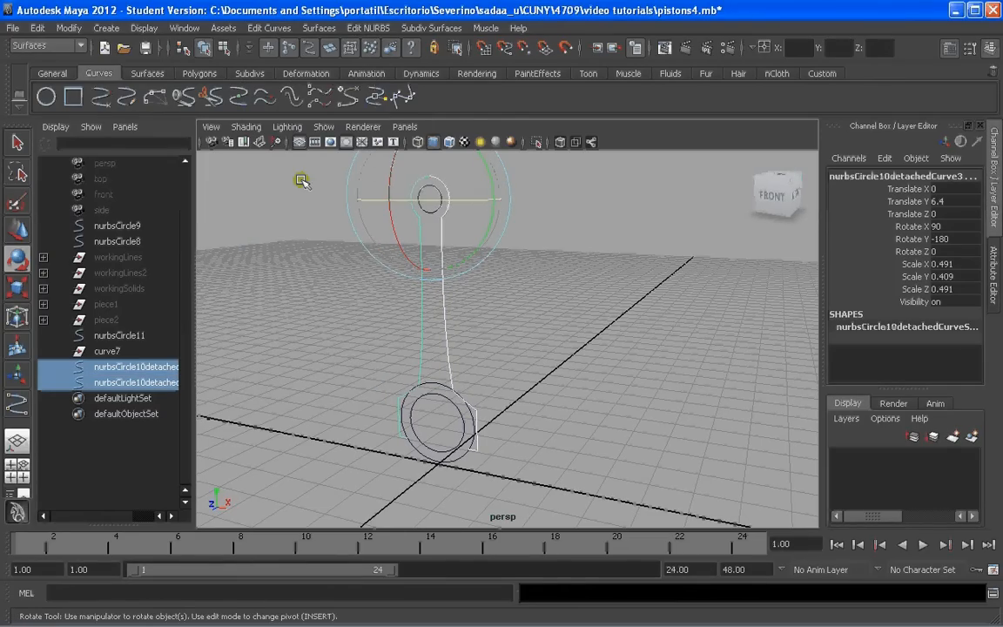
pyautogui.click(285, 29)
pyautogui.click(282, 68)
pyautogui.click(514, 391)
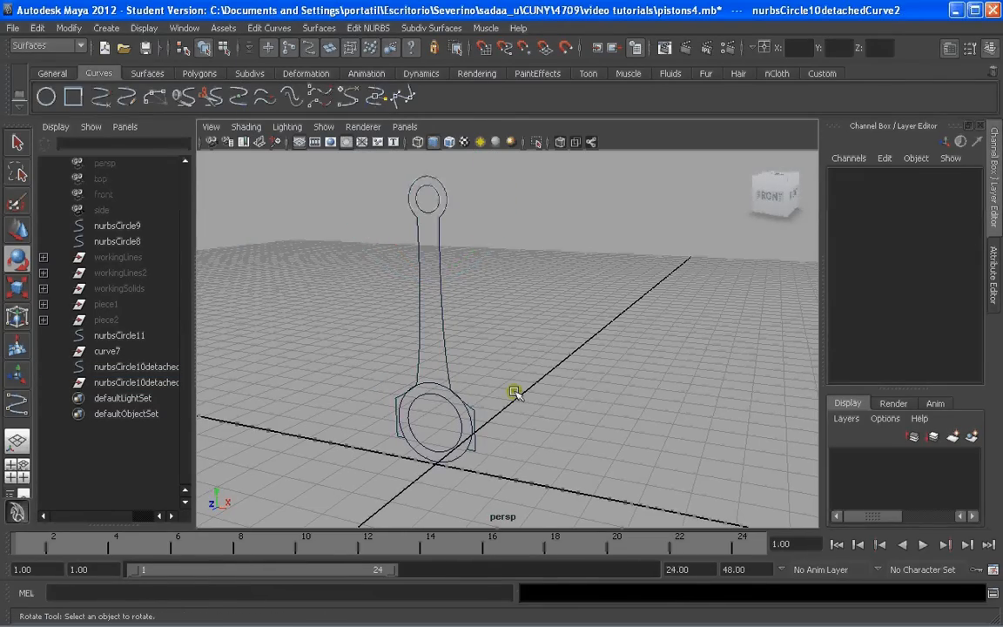
# Cut the large ring's outer circle and the attached rod outline where they intersect
pyautogui.scroll(-2, 514, 392)
pyautogui.keyDown('alt'); pyautogui.moveTo(488, 427); pyautogui.dragTo(459, 439); pyautogui.keyUp('alt')
pyautogui.keyDown('alt'); pyautogui.moveTo(459, 438); pyautogui.dragTo(477, 353, button='middle'); pyautogui.keyUp('alt')
pyautogui.scroll(5, 479, 354)
pyautogui.keyDown('alt'); pyautogui.moveTo(477, 353); pyautogui.dragTo(452, 349); pyautogui.keyUp('alt')
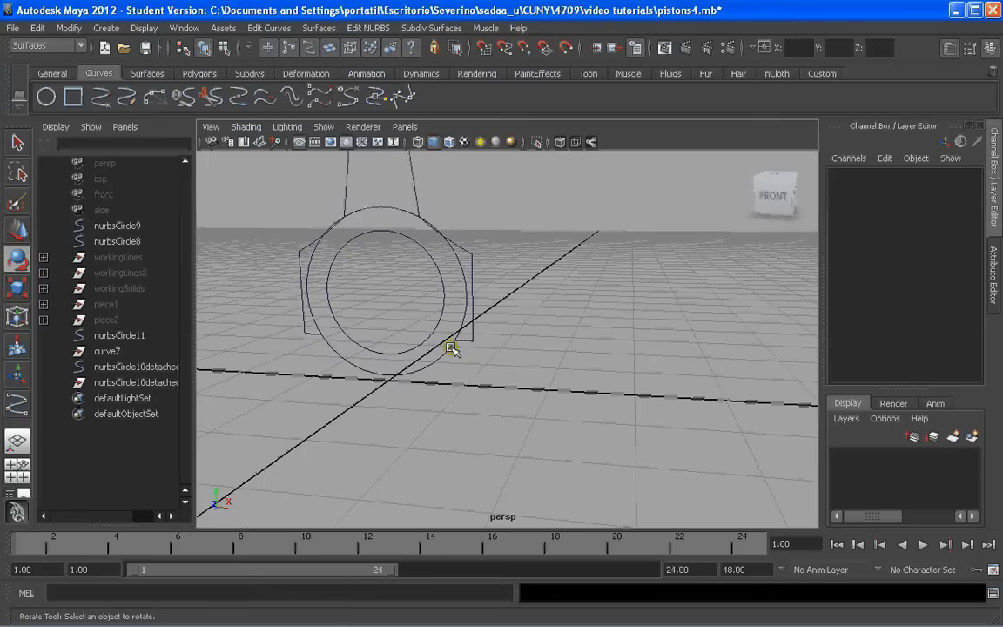
pyautogui.keyDown('alt'); pyautogui.moveTo(452, 349); pyautogui.dragTo(471, 357, button='middle'); pyautogui.keyUp('alt')
pyautogui.click(491, 349)
pyautogui.keyDown('shift'); pyautogui.click(456, 366); pyautogui.keyUp('shift')
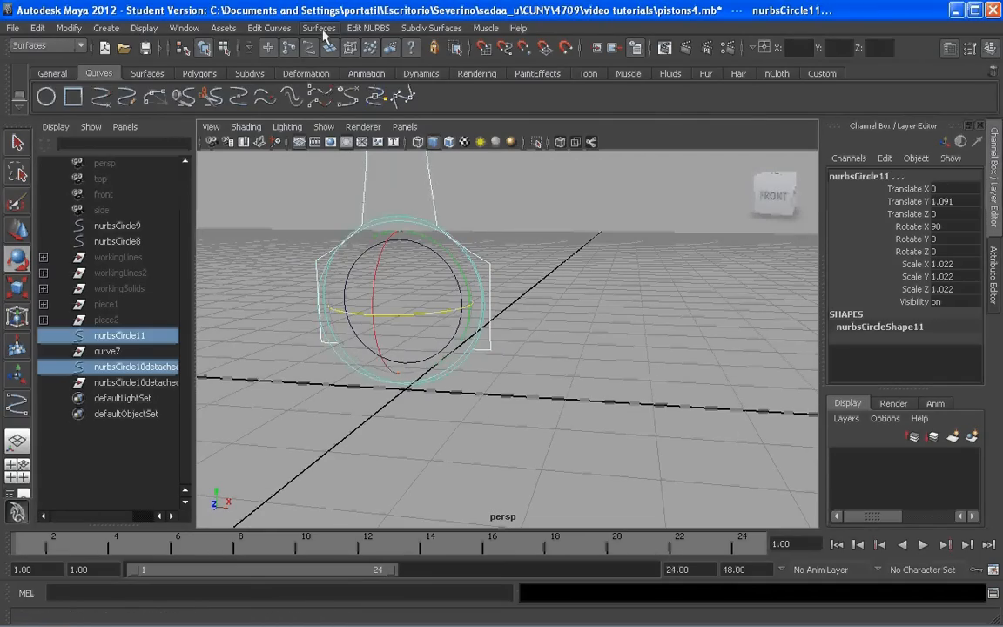
pyautogui.click(269, 28)
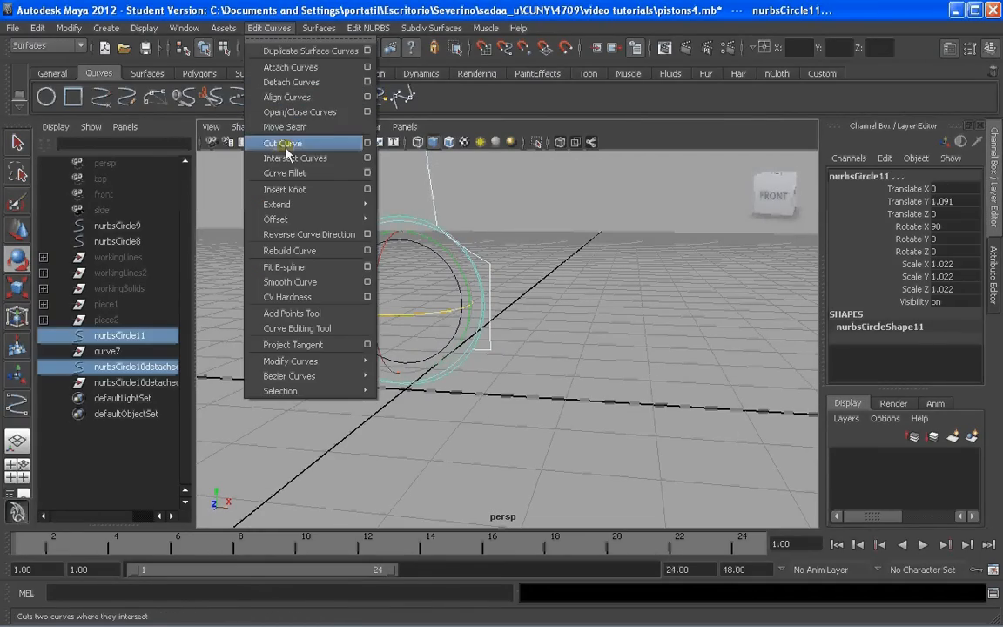
pyautogui.click(283, 142)
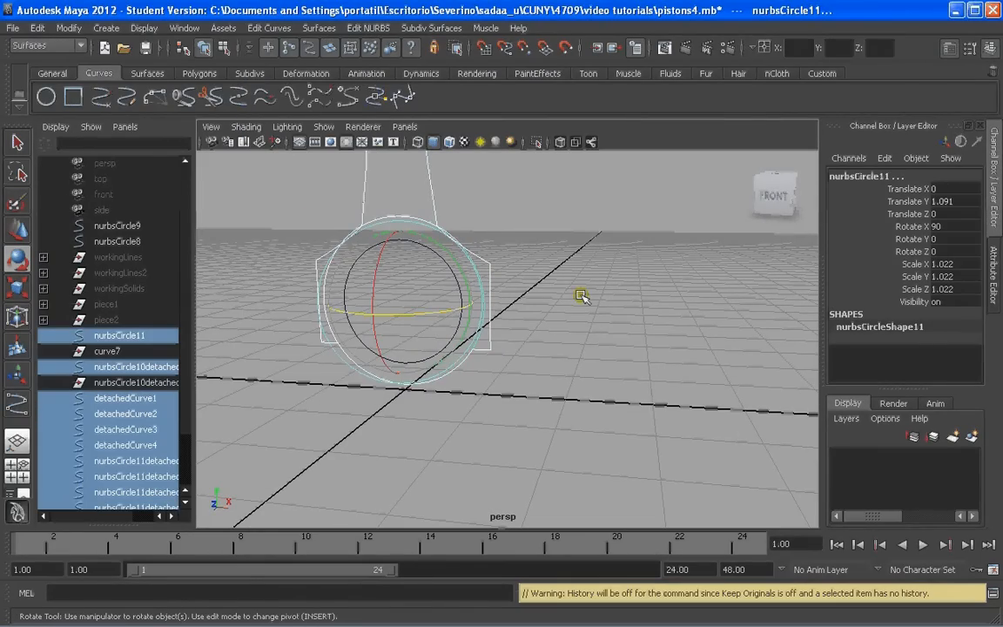
pyautogui.click(581, 296)
# Delete the outer circle's upper arc and its right side arc inside the rod outline
pyautogui.click(409, 223)
pyautogui.scroll(2, 405, 219)
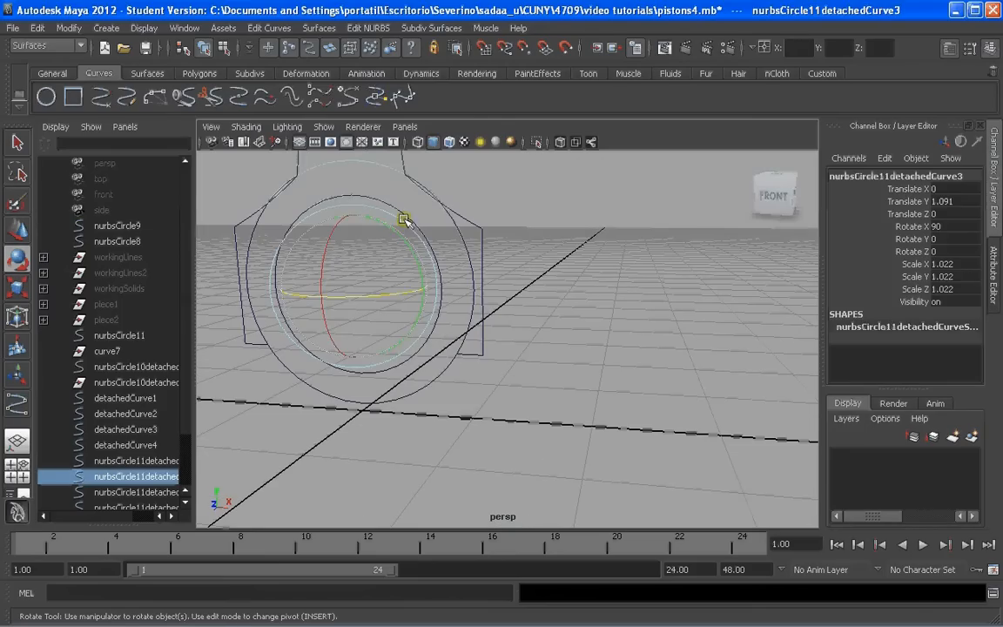
pyautogui.click(430, 192)
pyautogui.click(455, 224)
pyautogui.click(374, 230)
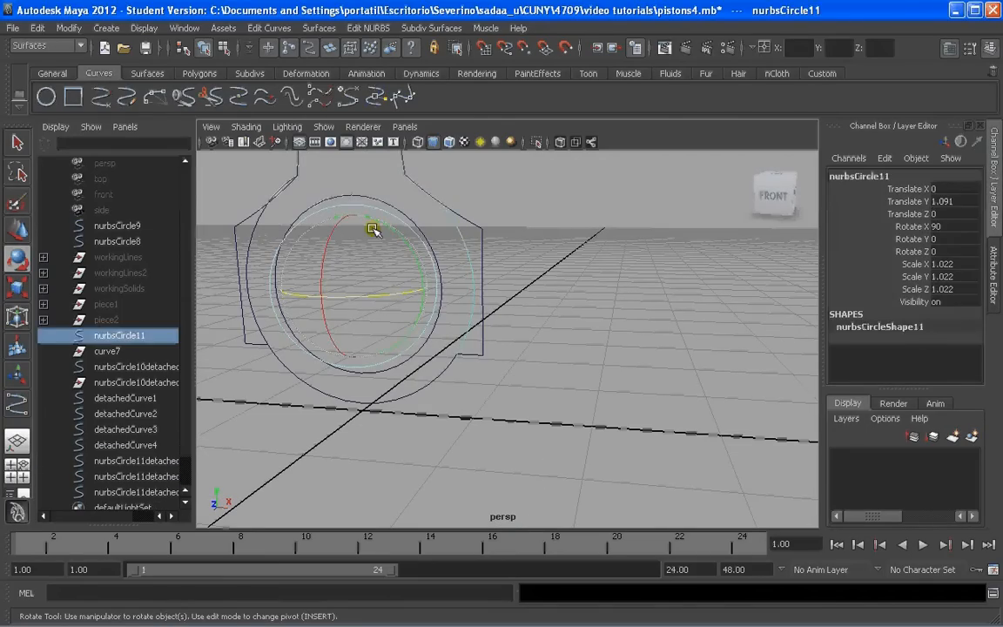
pyautogui.click(274, 180)
pyautogui.click(272, 207)
pyautogui.press('Delete')
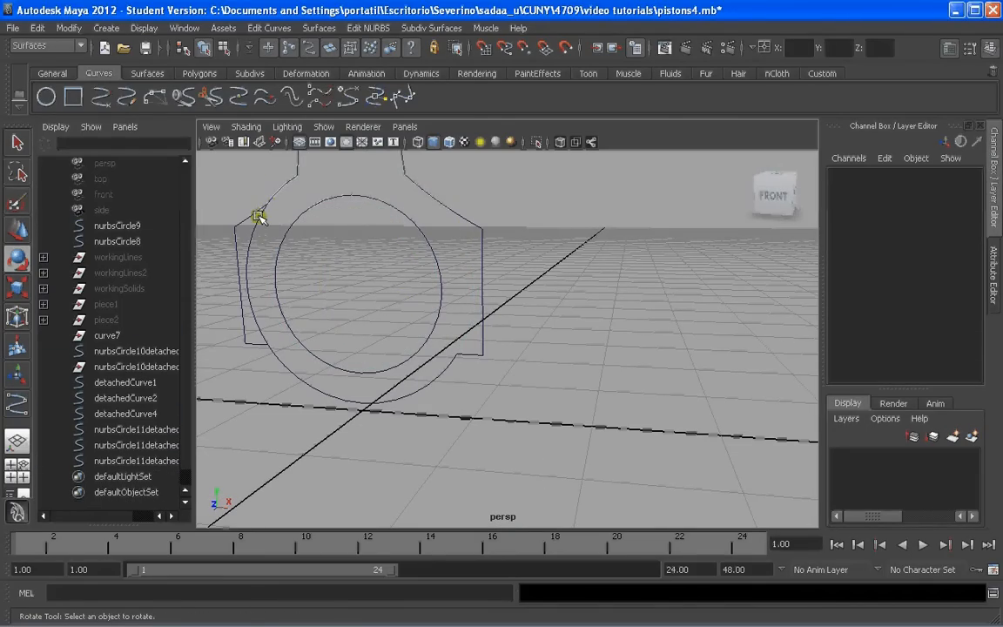
pyautogui.hotkey('ctrl', 'z')
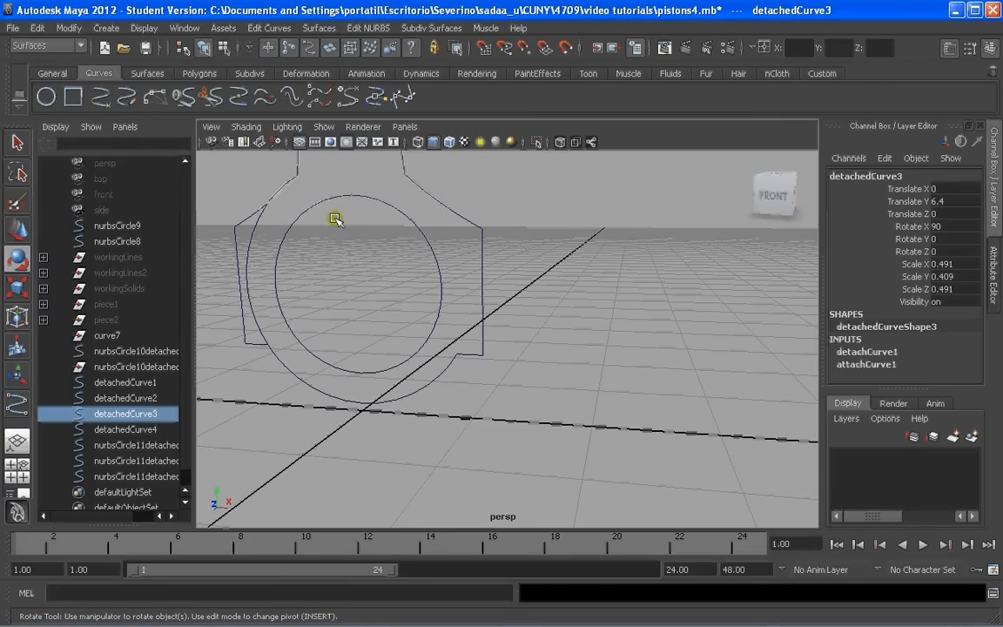
# Delete the outer circle's upper-left arc and its left side arc inside the rod outline
pyautogui.keyDown('alt'); pyautogui.moveTo(345, 193); pyautogui.dragTo(358, 203); pyautogui.keyUp('alt')
pyautogui.click(435, 199)
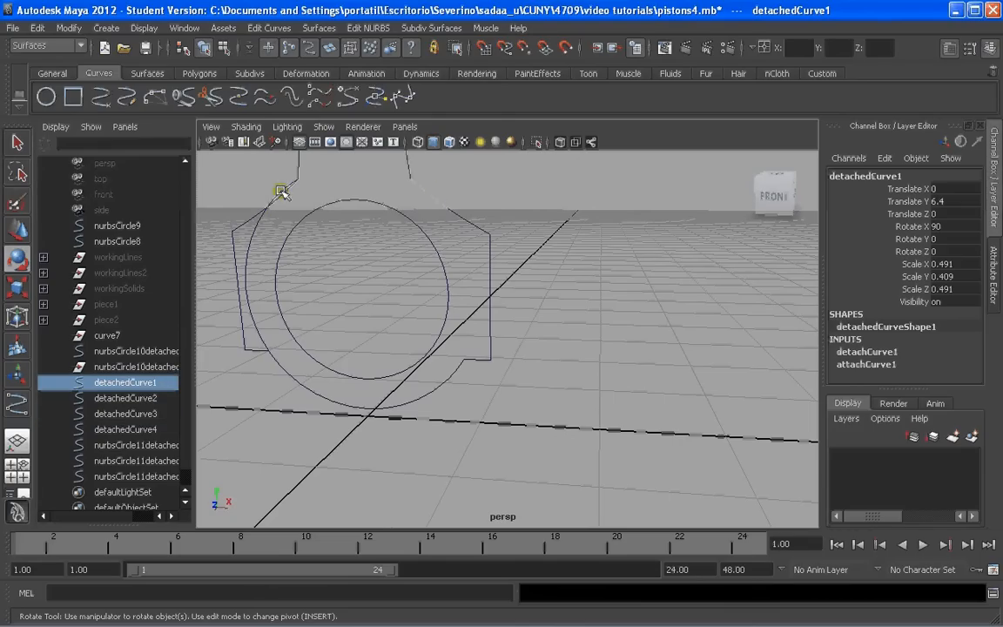
pyautogui.click(281, 190)
pyautogui.click(283, 190)
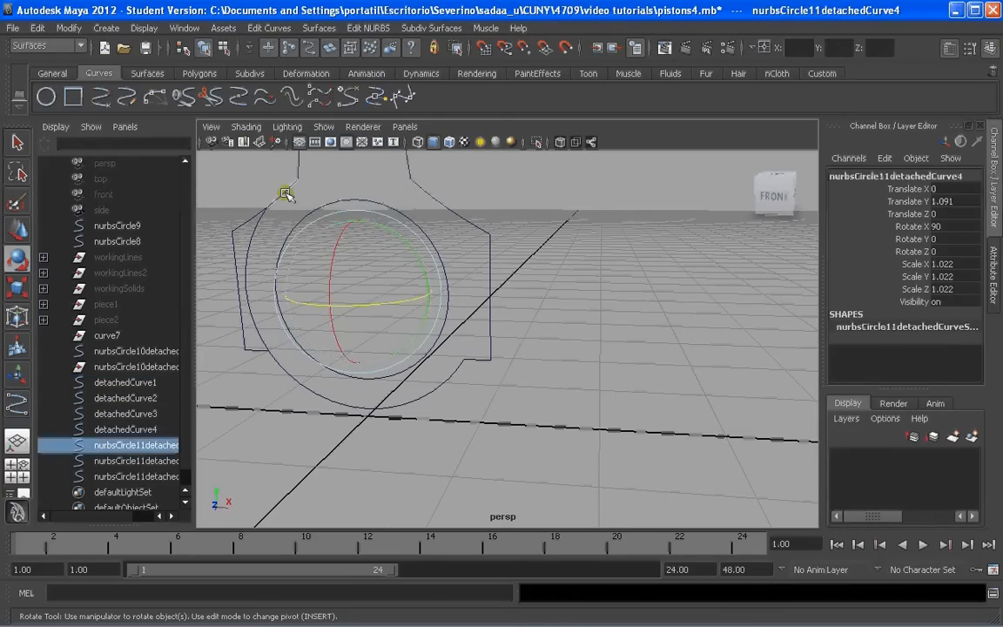
pyautogui.press('Delete')
pyautogui.click(273, 330)
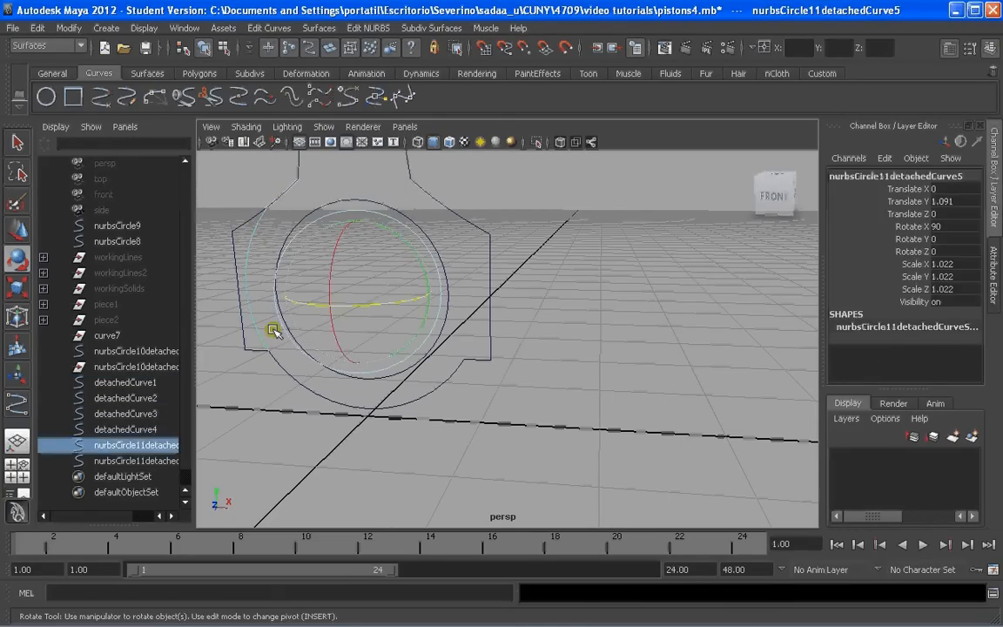
pyautogui.press('Delete')
# Attach the rod curve, both slanted curves, both side curves and the large ring's lower arc into one closed-looking outline
pyautogui.scroll(-8, 405, 305)
pyautogui.click(438, 298)
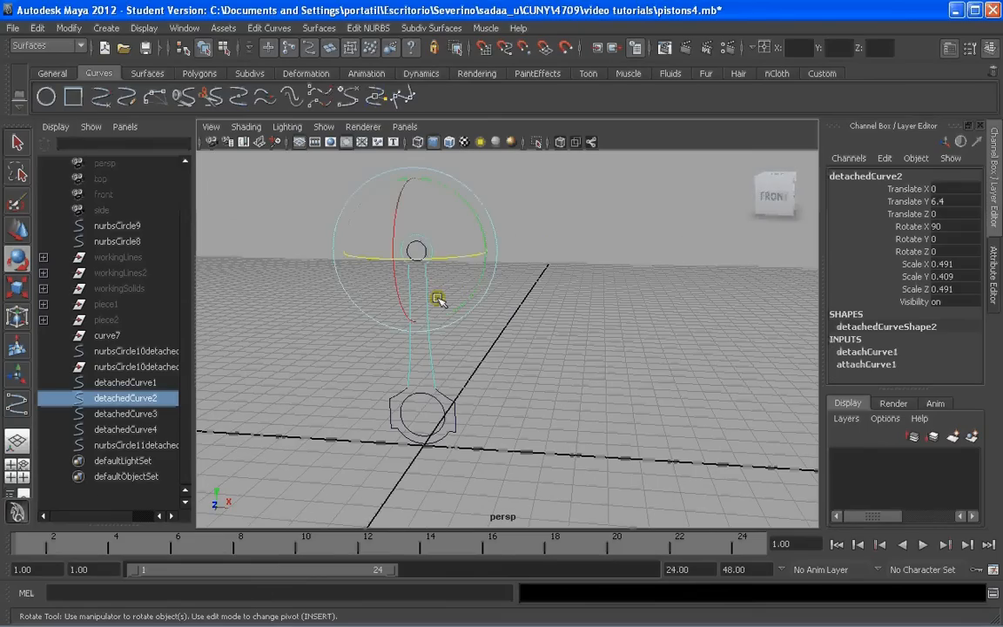
pyautogui.keyDown('alt'); pyautogui.moveTo(505, 389); pyautogui.dragTo(482, 392); pyautogui.keyUp('alt')
pyautogui.keyDown('alt'); pyautogui.moveTo(481, 392); pyautogui.dragTo(488, 336, button='middle'); pyautogui.keyUp('alt')
pyautogui.scroll(5, 461, 338)
pyautogui.keyDown('shift'); pyautogui.click(410, 321); pyautogui.keyUp('shift')
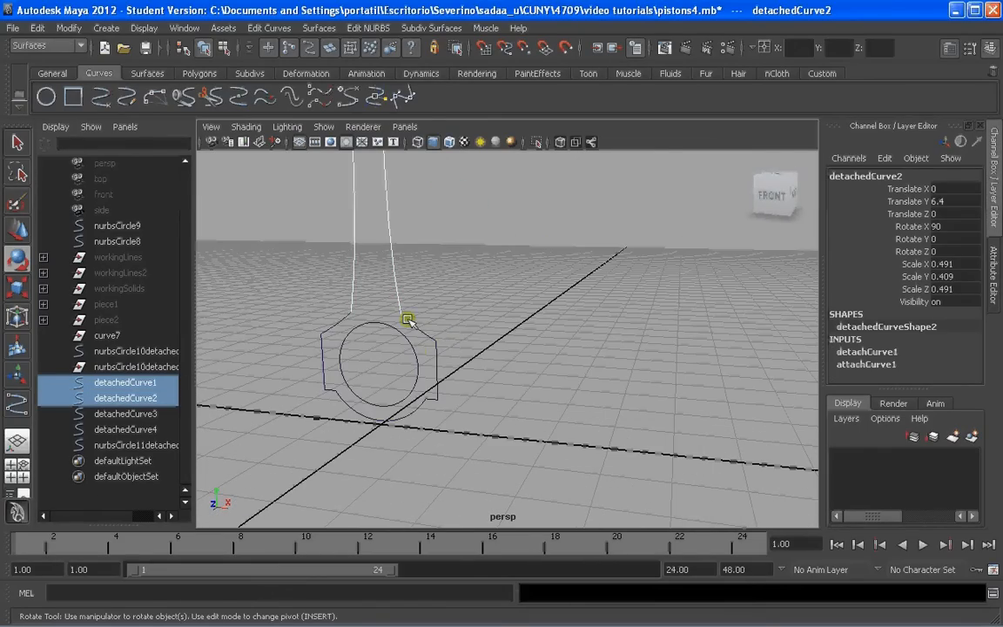
pyautogui.keyDown('shift'); pyautogui.click(434, 353); pyautogui.keyUp('shift')
pyautogui.keyDown('shift'); pyautogui.click(340, 324); pyautogui.keyUp('shift')
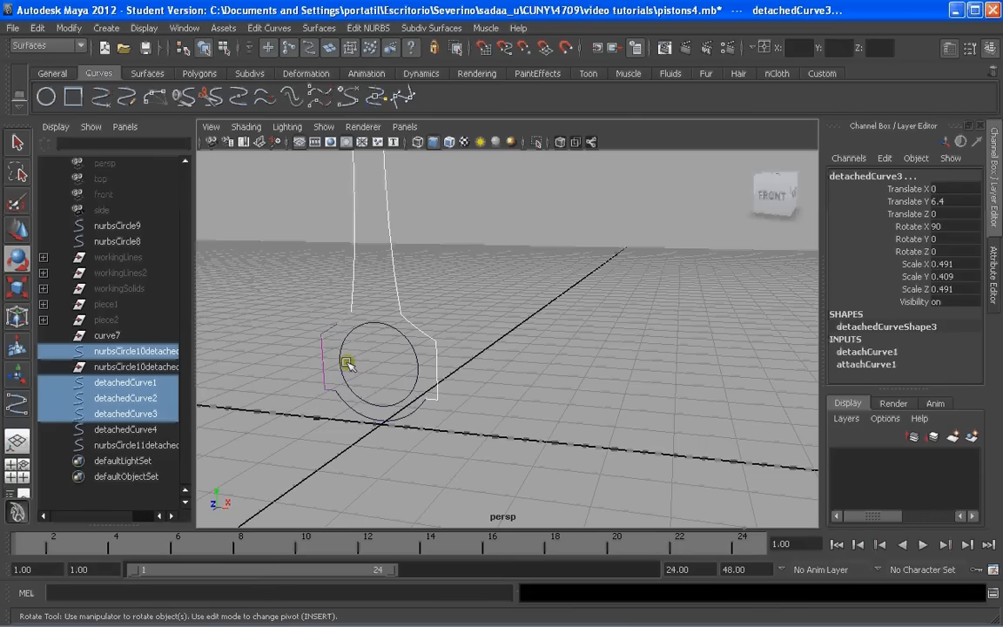
pyautogui.keyDown('shift'); pyautogui.click(325, 334); pyautogui.keyUp('shift')
pyautogui.keyDown('shift'); pyautogui.click(342, 401); pyautogui.keyUp('shift')
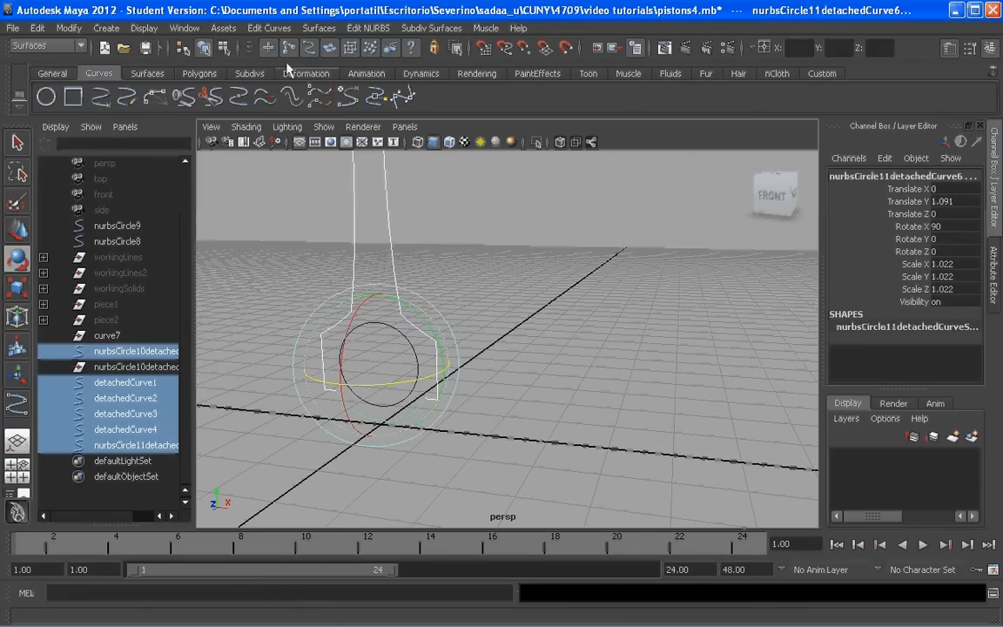
pyautogui.click(224, 27)
pyautogui.click(252, 55)
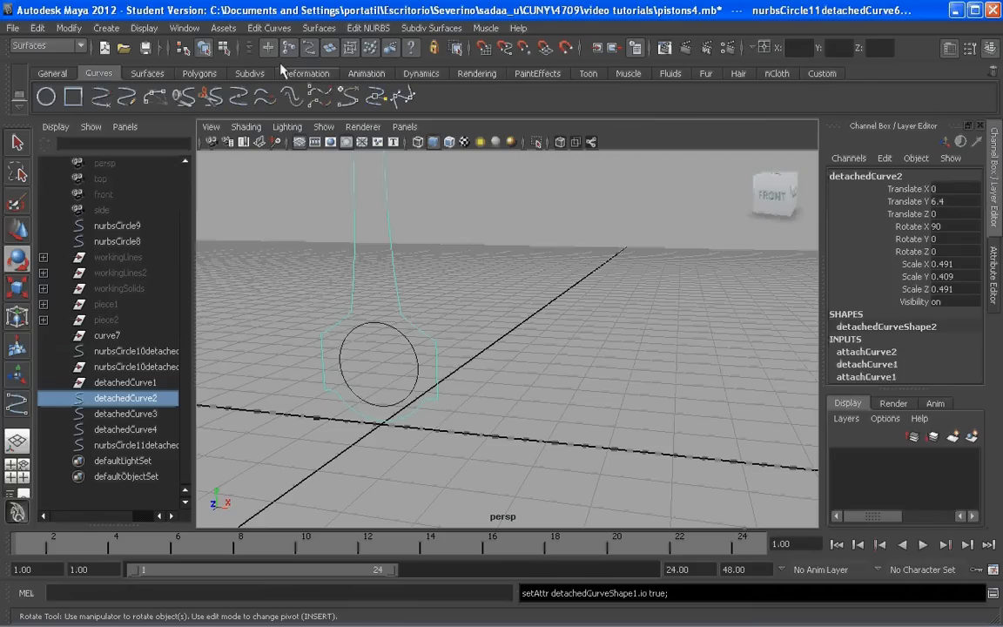
# Delete the construction history of the attached full rod outline
pyautogui.click(327, 292)
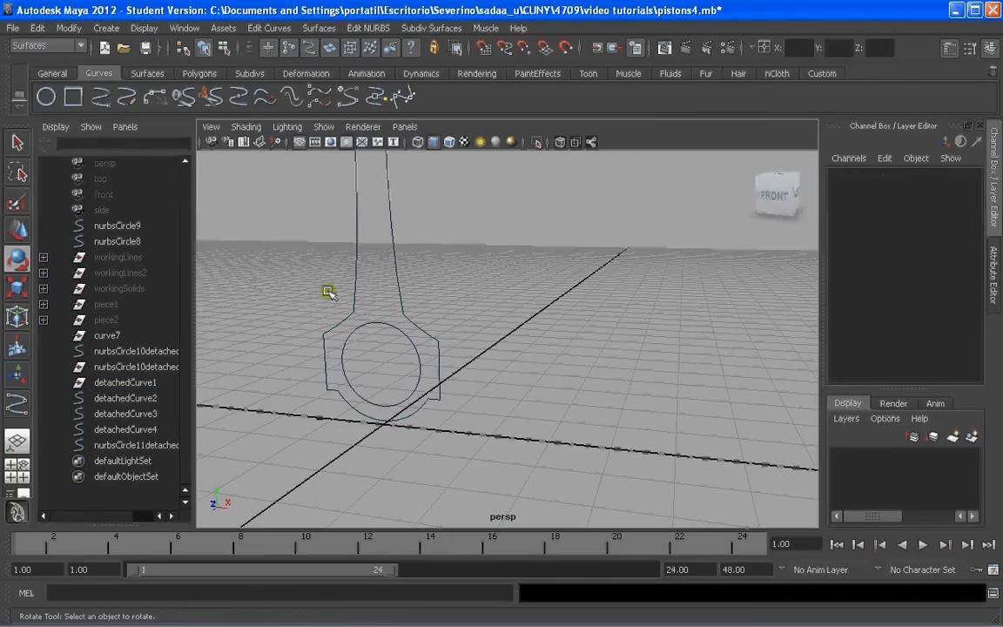
pyautogui.click(394, 271)
pyautogui.keyDown('alt'); pyautogui.moveTo(296, 307); pyautogui.dragTo(269, 289); pyautogui.keyUp('alt')
pyautogui.scroll(-4, 284, 299)
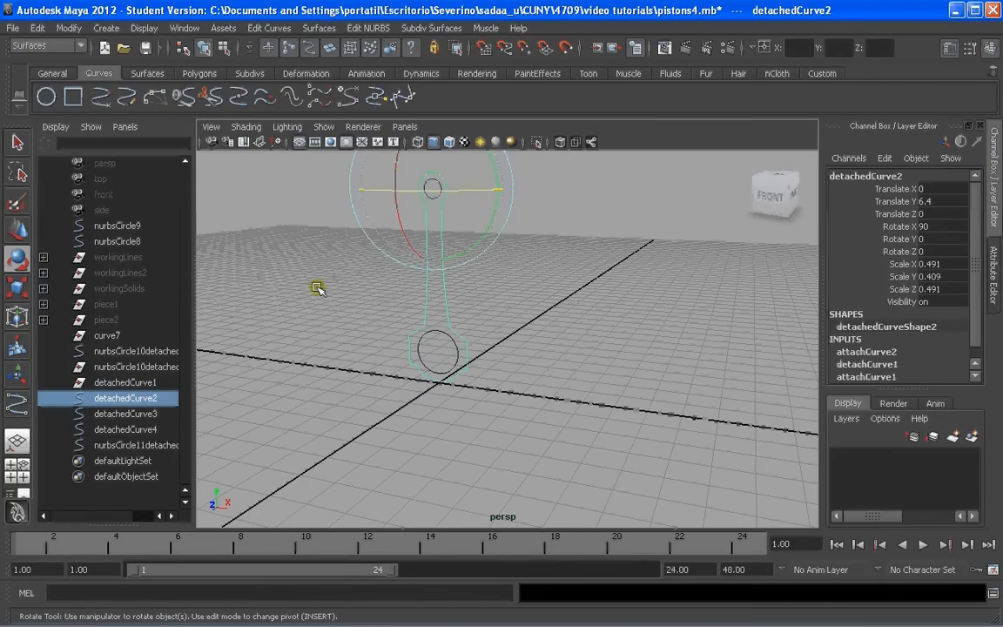
pyautogui.click(39, 28)
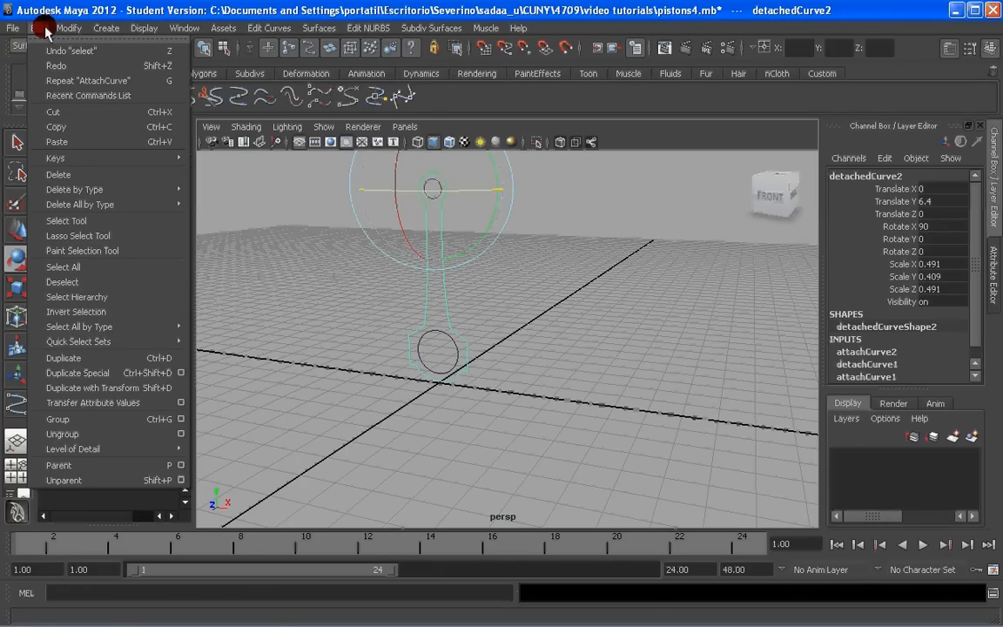
pyautogui.moveTo(166, 190)
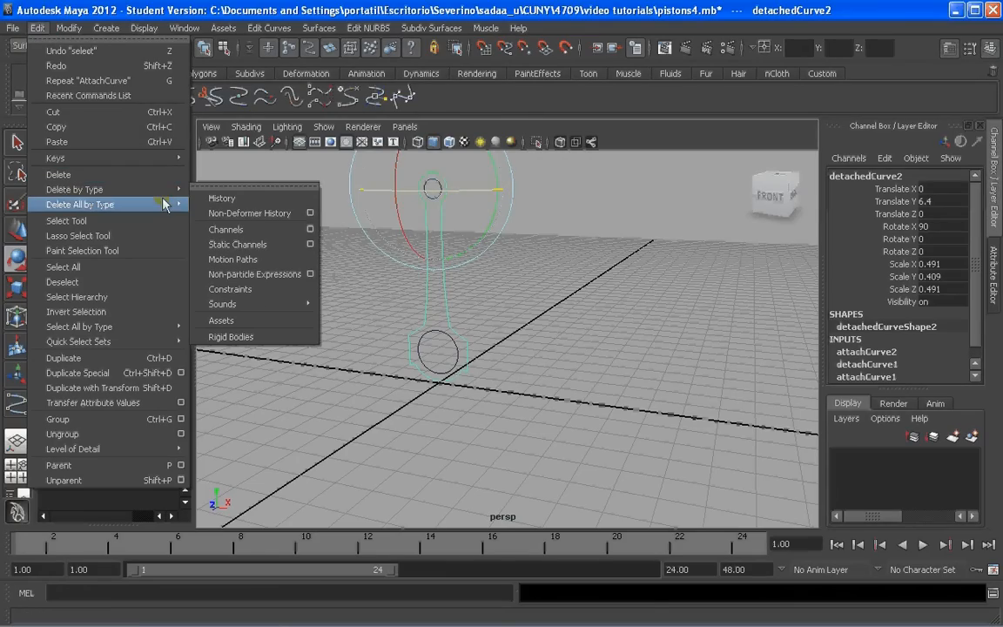
pyautogui.click(218, 201)
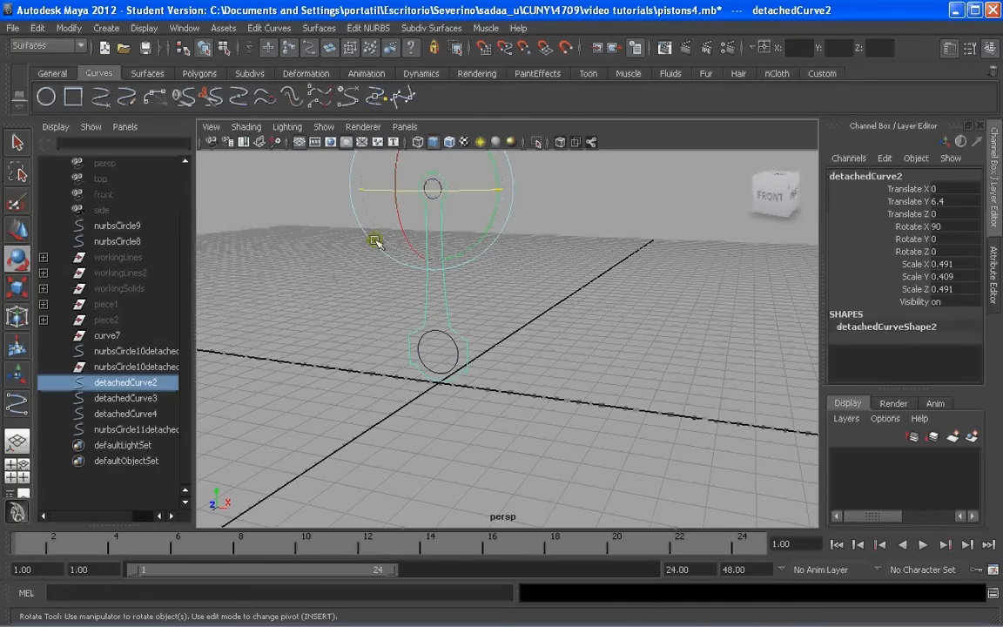
# Hide the attached full outline and delete the leftover right side curve
pyautogui.keyDown('alt'); pyautogui.moveTo(376, 242); pyautogui.dragTo(306, 247); pyautogui.keyUp('alt')
pyautogui.hotkey('ctrl', 'h')
pyautogui.scroll(3, 475, 355)
pyautogui.moveTo(469, 341); pyautogui.dragTo(442, 370)
pyautogui.press('Delete')
pyautogui.moveTo(396, 401); pyautogui.dragTo(378, 373)
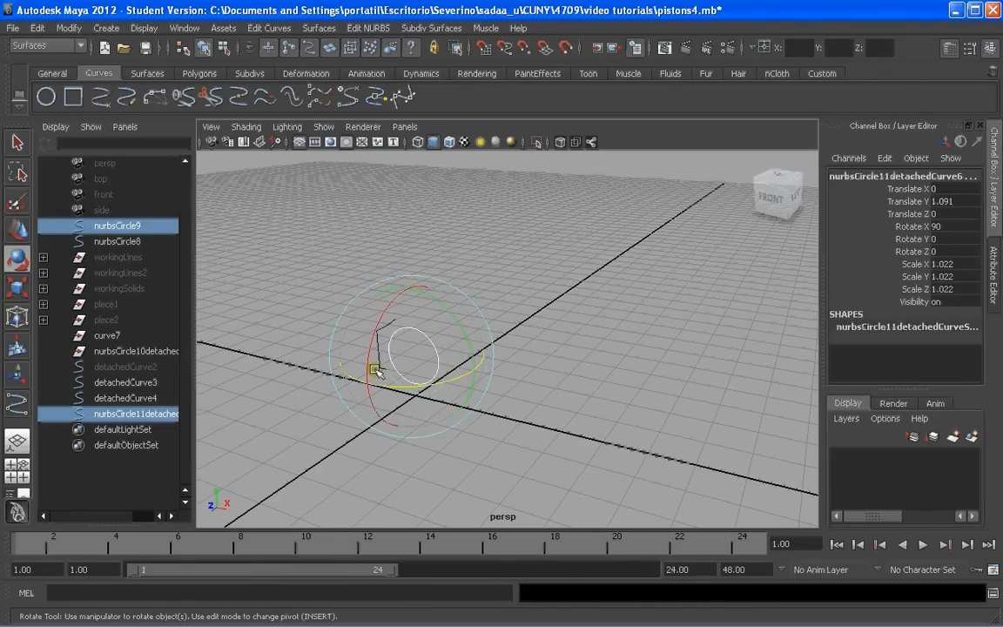
pyautogui.press('Delete')
pyautogui.hotkey('ctrl', 'z')
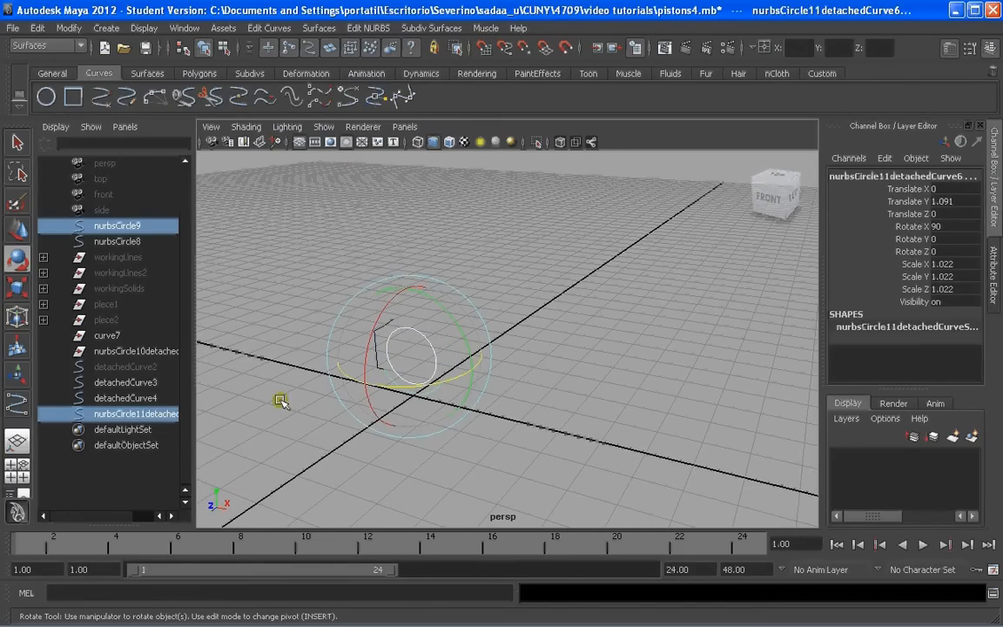
# Delete the leftover left side curve, lower arc and short slanted curve, keeping the large ring's inner circle
pyautogui.click(282, 403)
pyautogui.scroll(4, 348, 367)
pyautogui.moveTo(270, 391); pyautogui.dragTo(293, 383)
pyautogui.press('Delete')
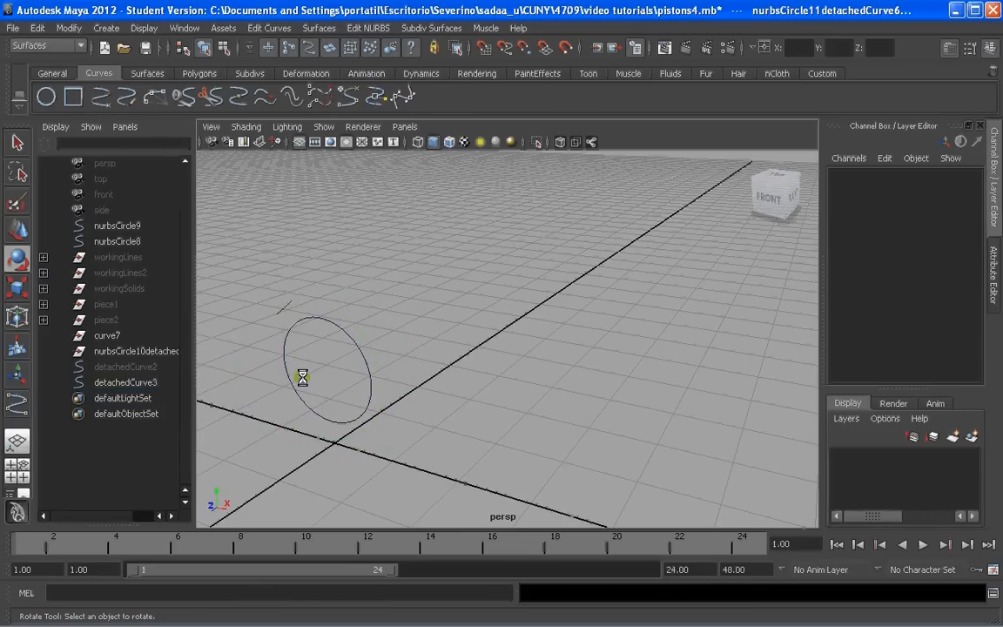
pyautogui.click(286, 308)
pyautogui.press('Delete')
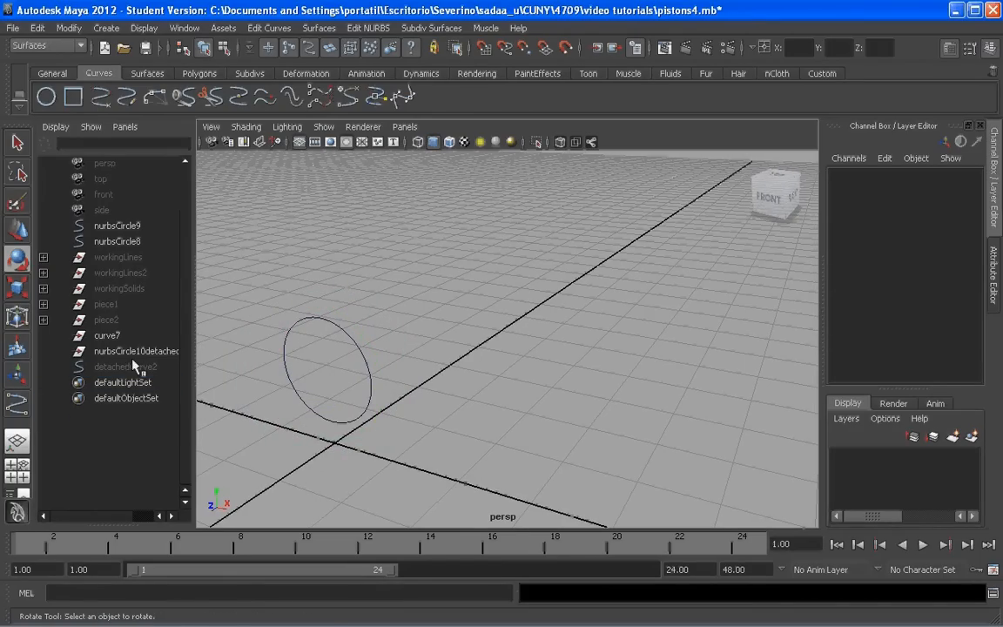
# Unhide the attached full connecting-rod outline, detachedCurve2
pyautogui.click(139, 351)
pyautogui.click(150, 370)
pyautogui.hotkey('shift', 'h')
pyautogui.scroll(-4, 389, 334)
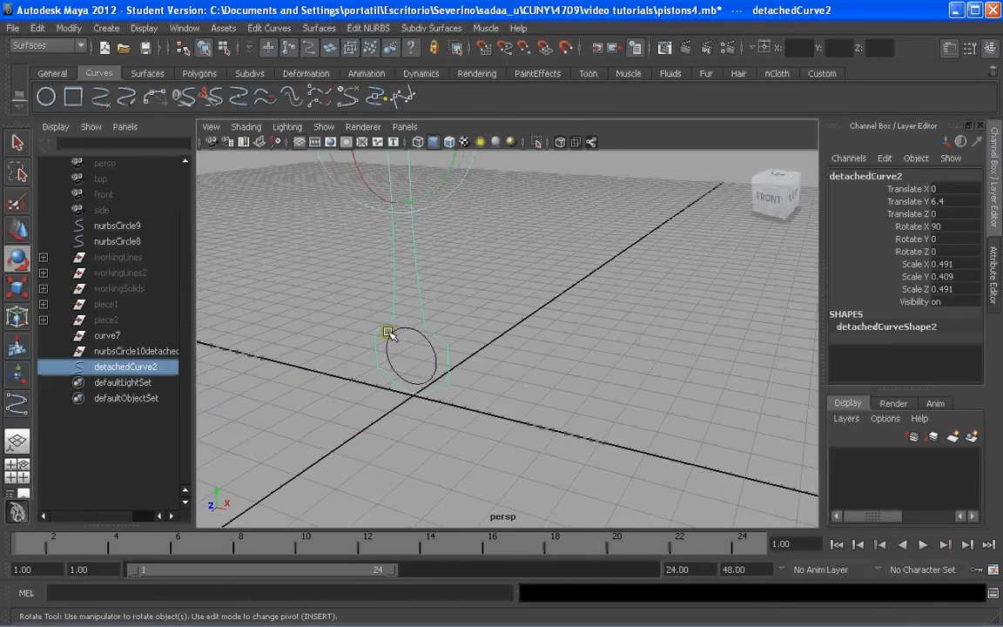
pyautogui.scroll(-3, 389, 334)
pyautogui.click(461, 318)
pyautogui.keyDown('alt'); pyautogui.moveTo(462, 318); pyautogui.dragTo(447, 298); pyautogui.keyUp('alt')
pyautogui.click(421, 275)
pyautogui.keyDown('alt'); pyautogui.moveTo(453, 244); pyautogui.dragTo(486, 267); pyautogui.keyUp('alt')
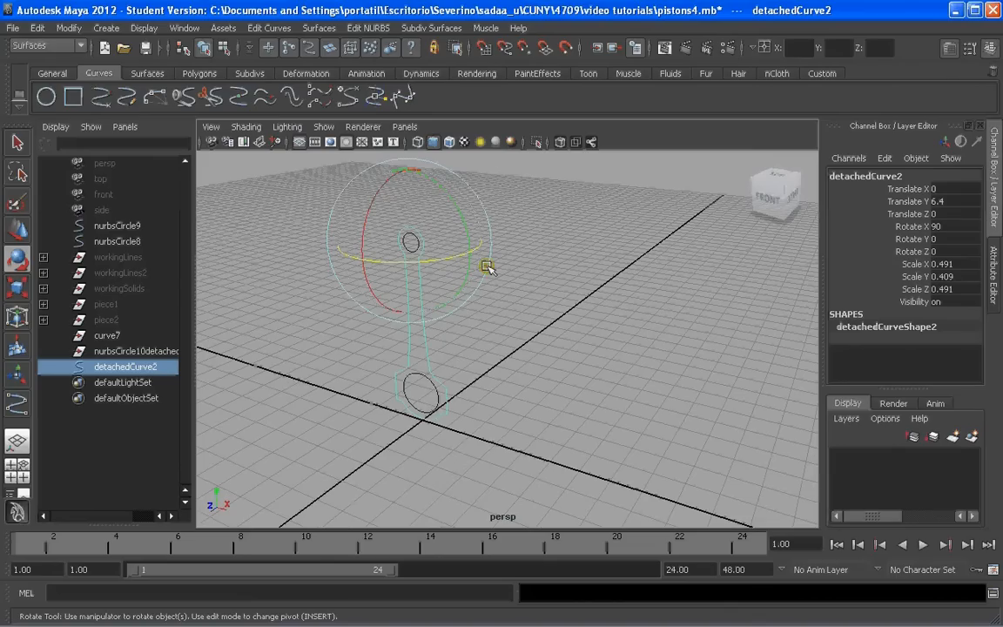
# Create a Bevel Plus solid from the full connecting-rod outline
pyautogui.click(319, 28)
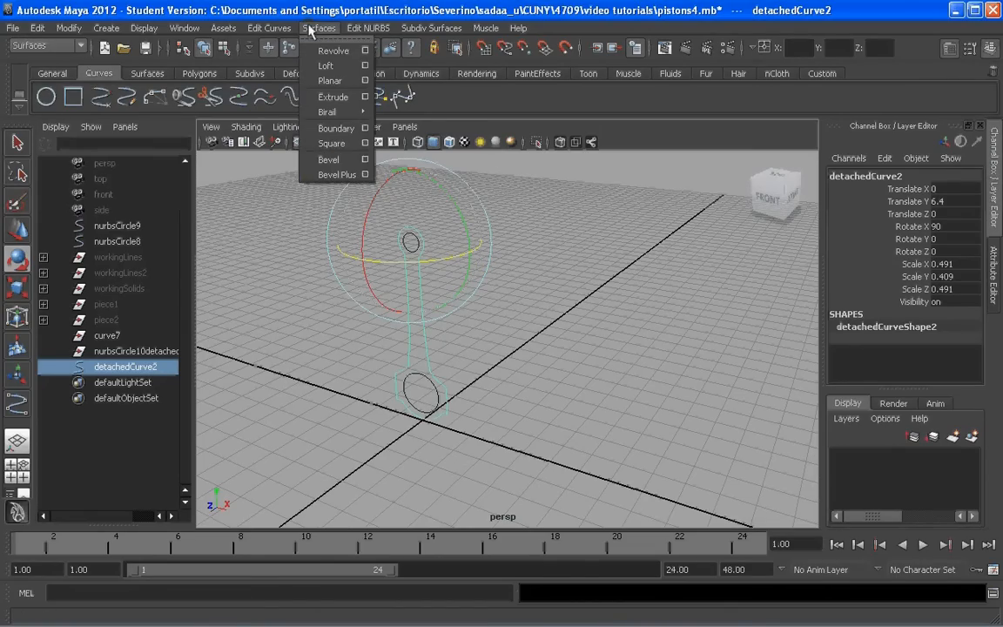
pyautogui.click(349, 175)
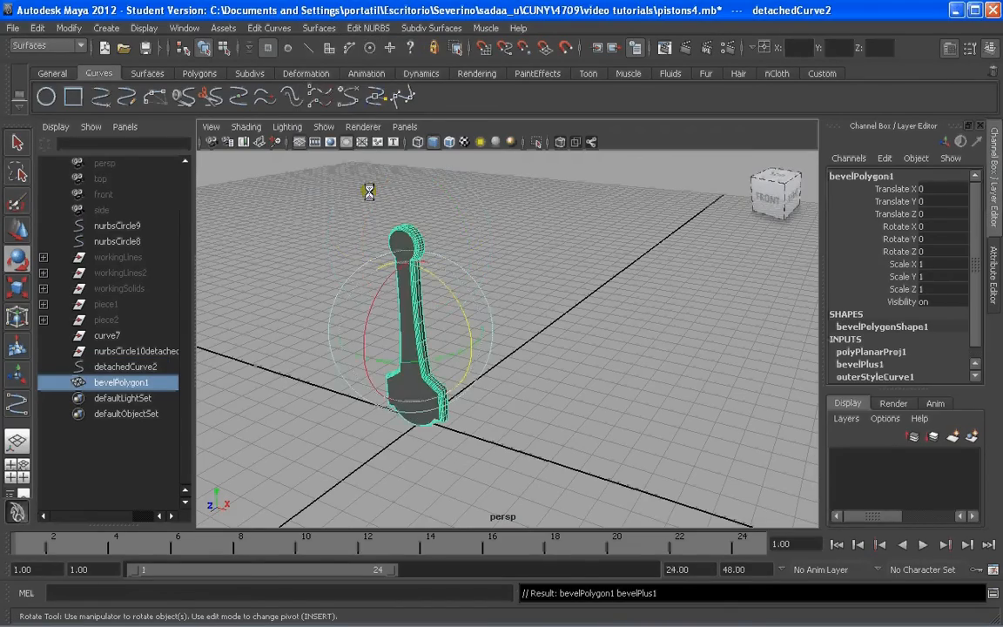
pyautogui.scroll(3, 420, 231)
pyautogui.scroll(-3, 420, 231)
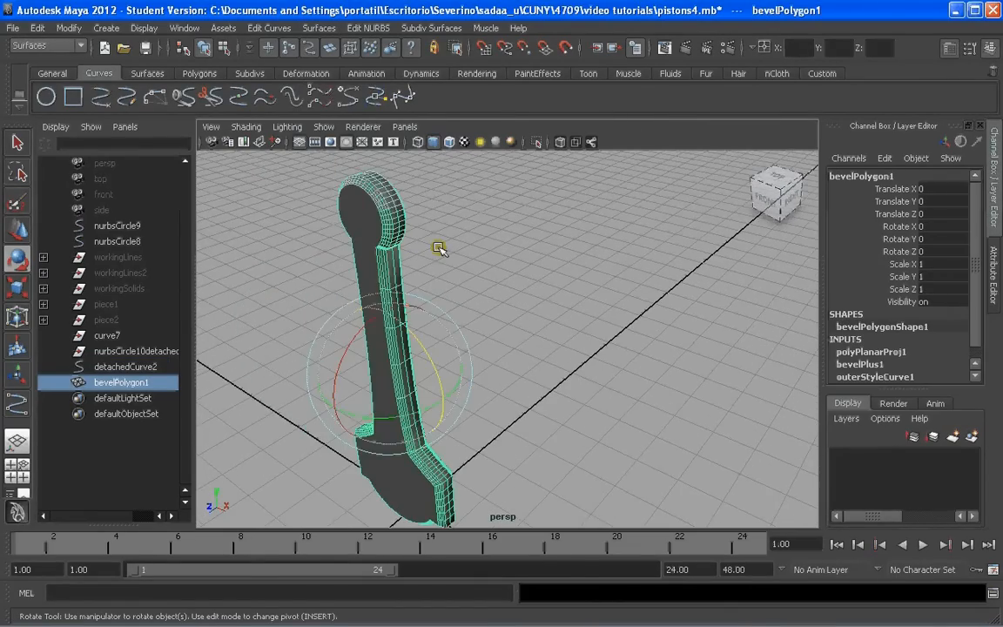
pyautogui.scroll(3, 438, 242)
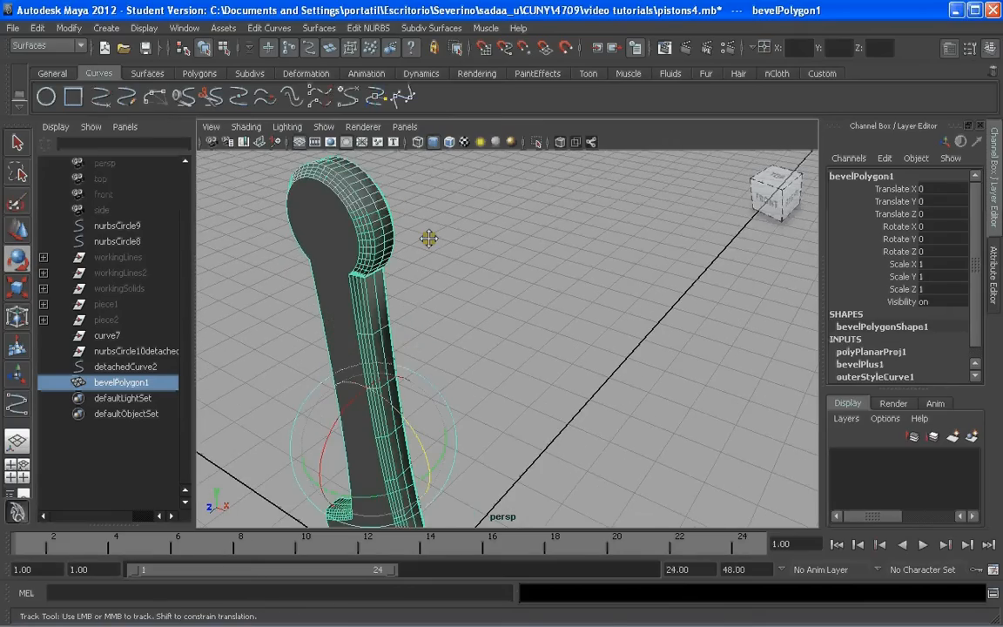
pyautogui.scroll(-2, 437, 245)
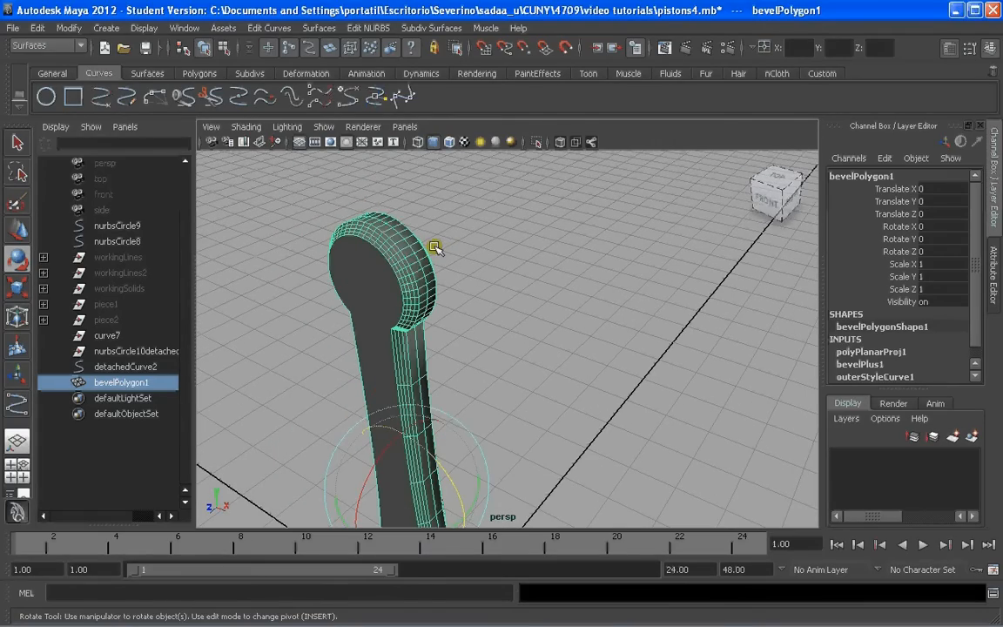
pyautogui.scroll(3, 434, 245)
pyautogui.keyDown('alt'); pyautogui.moveTo(433, 242); pyautogui.dragTo(477, 272); pyautogui.keyUp('alt')
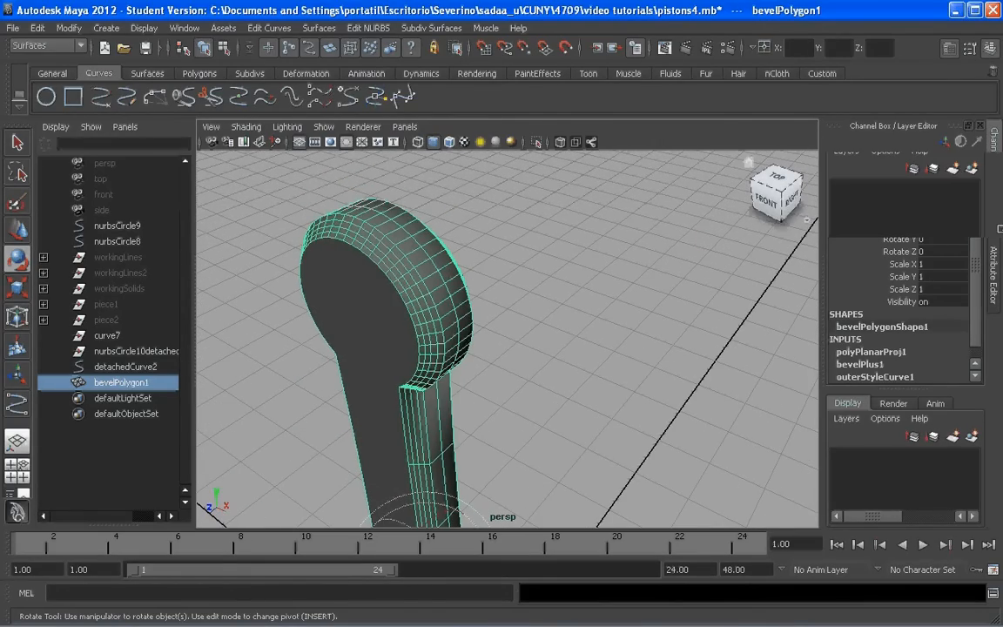
# Set the rod solid's bevel width to 0.081 and turn on Bevel Inside Curves
pyautogui.hotkey('ctrl', 'a')
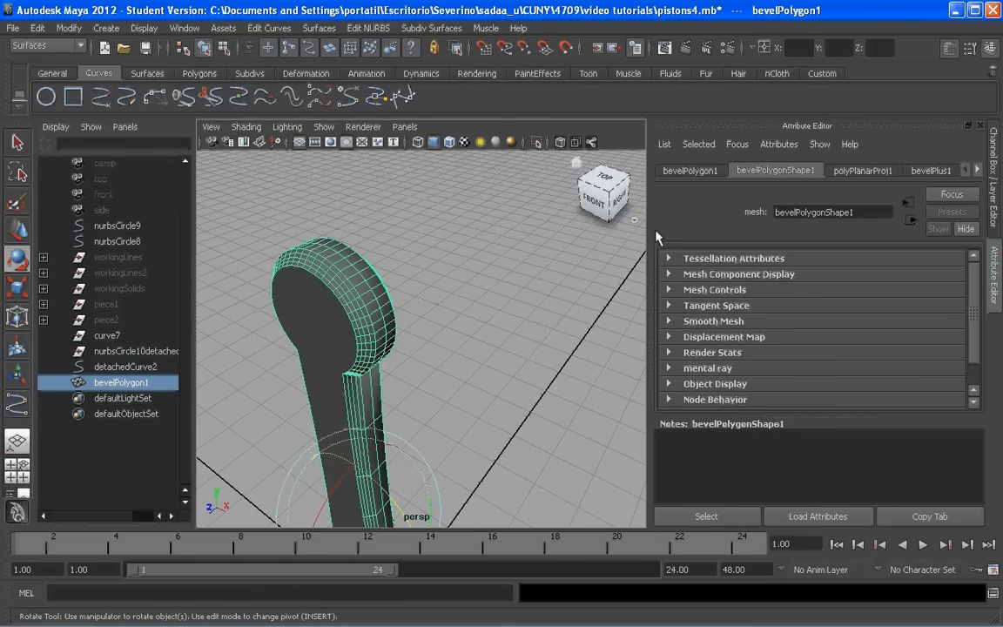
pyautogui.click(931, 170)
pyautogui.scroll(-1, 905, 285)
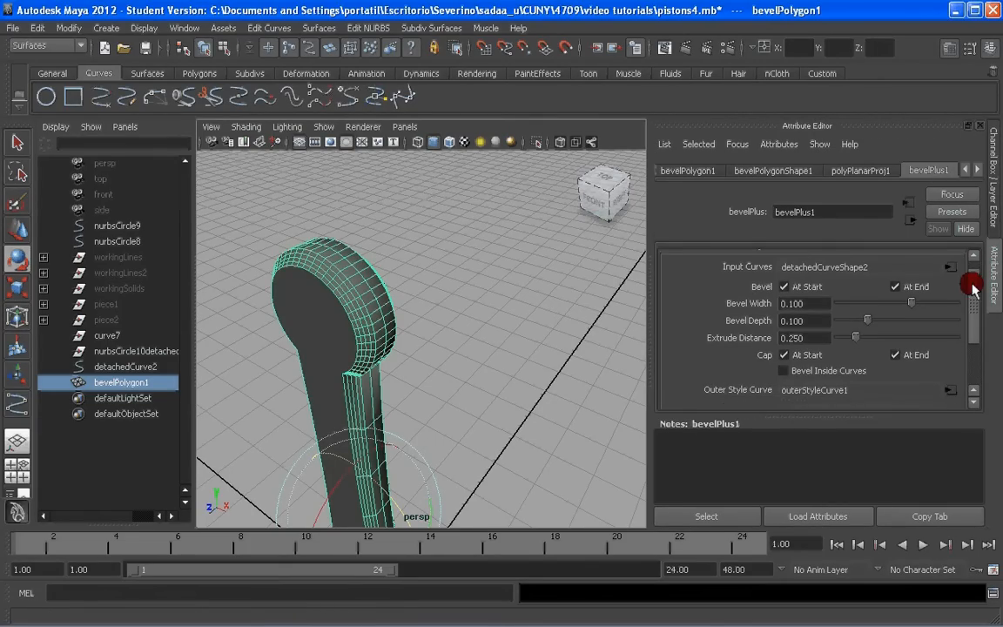
pyautogui.moveTo(911, 299); pyautogui.dragTo(909, 299)
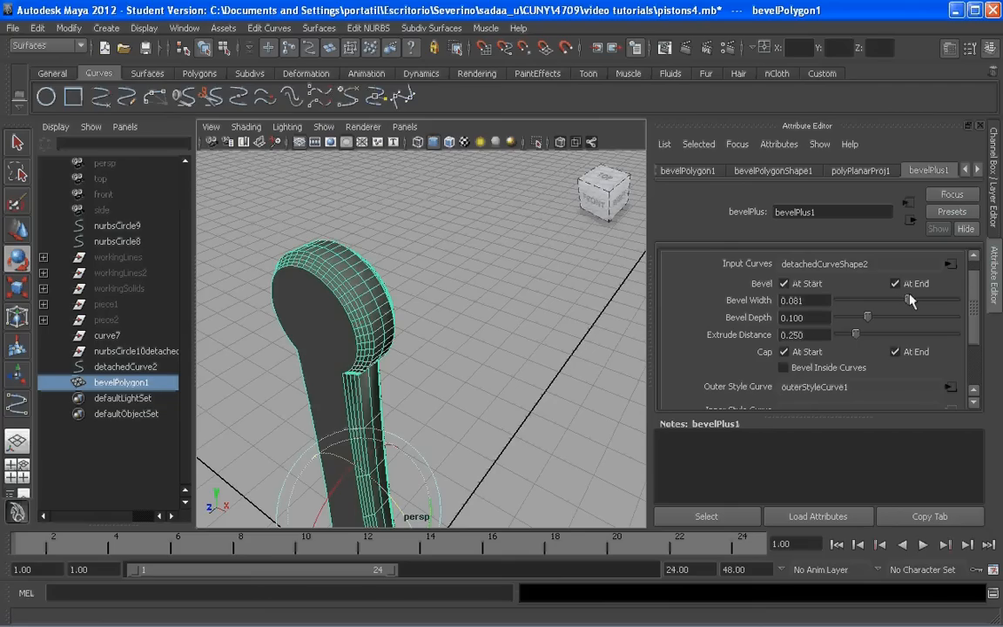
pyautogui.click(784, 368)
pyautogui.keyDown('alt'); pyautogui.moveTo(493, 329); pyautogui.dragTo(503, 331); pyautogui.keyUp('alt')
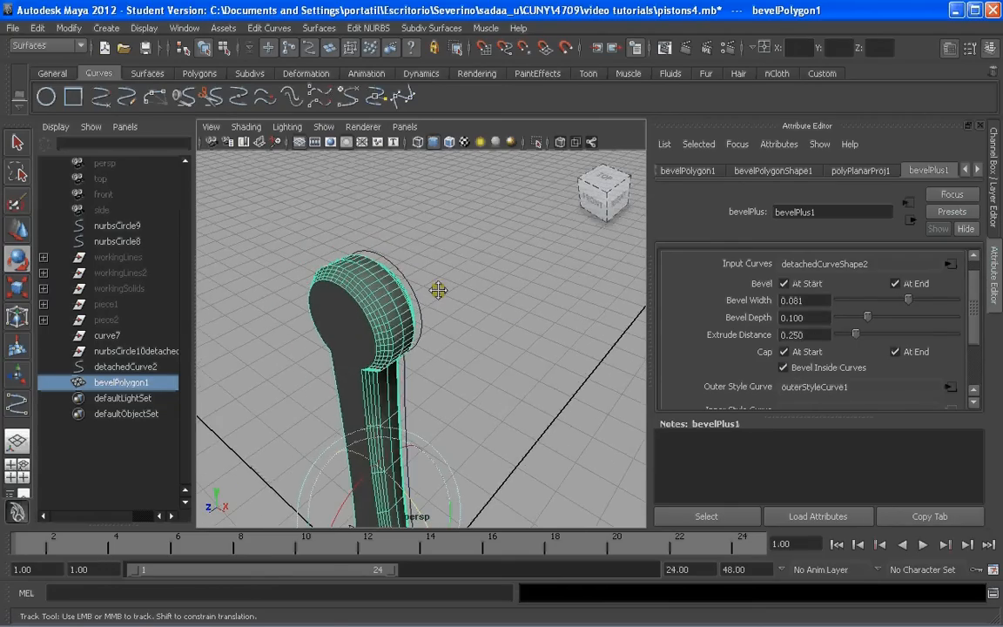
pyautogui.scroll(5, 436, 287)
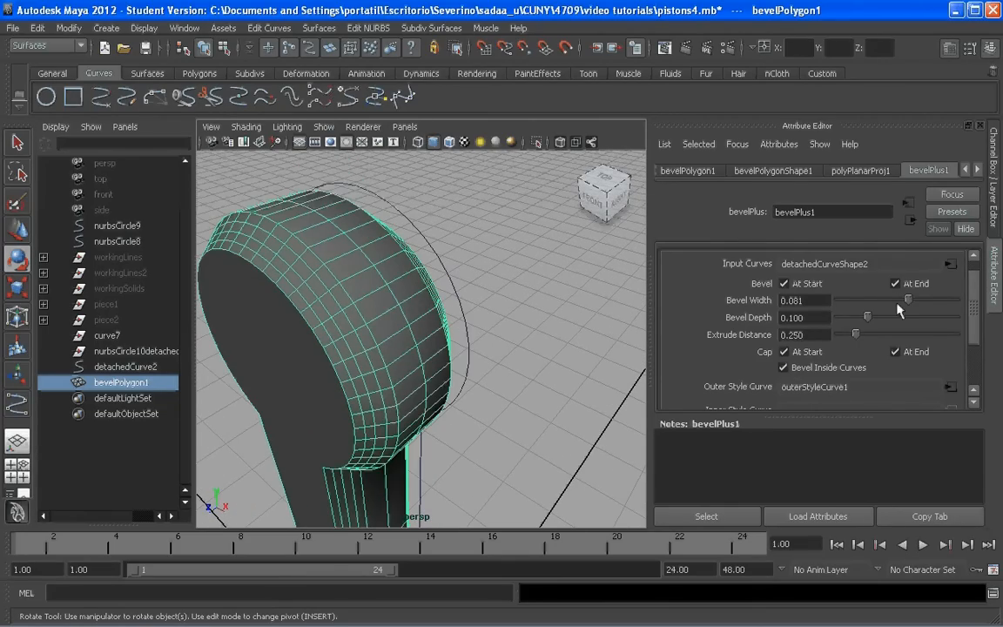
# Refine the rod solid's edges to a bevel width of 0.029 and a bevel depth of 0.023
pyautogui.moveTo(867, 317); pyautogui.dragTo(854, 316)
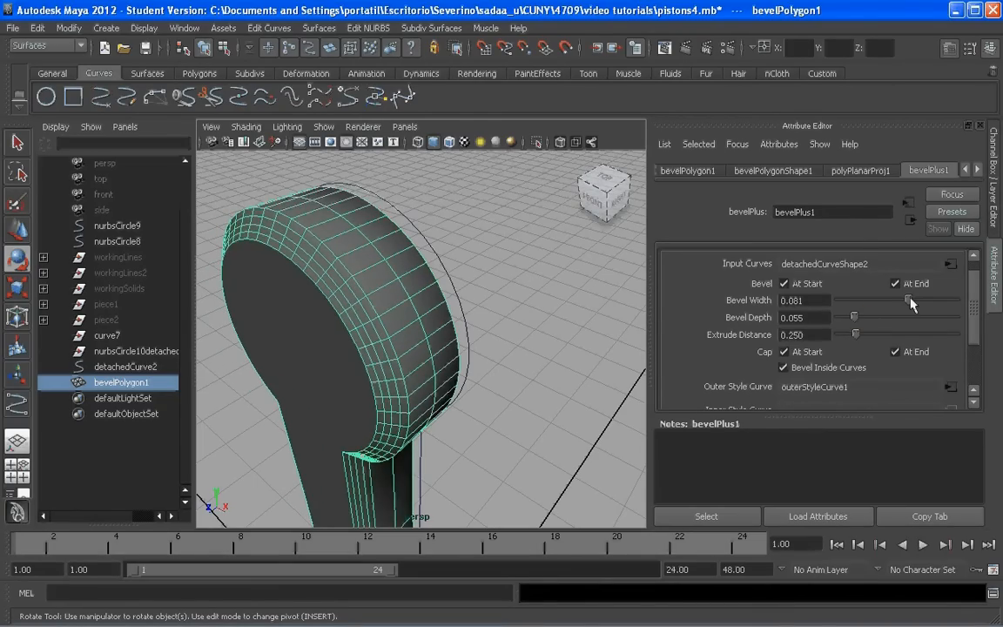
pyautogui.moveTo(909, 299); pyautogui.dragTo(847, 319)
pyautogui.keyDown('alt'); pyautogui.moveTo(575, 331); pyautogui.dragTo(485, 305); pyautogui.keyUp('alt')
pyautogui.press('f')
pyautogui.keyDown('alt'); pyautogui.moveTo(392, 354); pyautogui.dragTo(410, 325); pyautogui.keyUp('alt')
pyautogui.scroll(8, 404, 296)
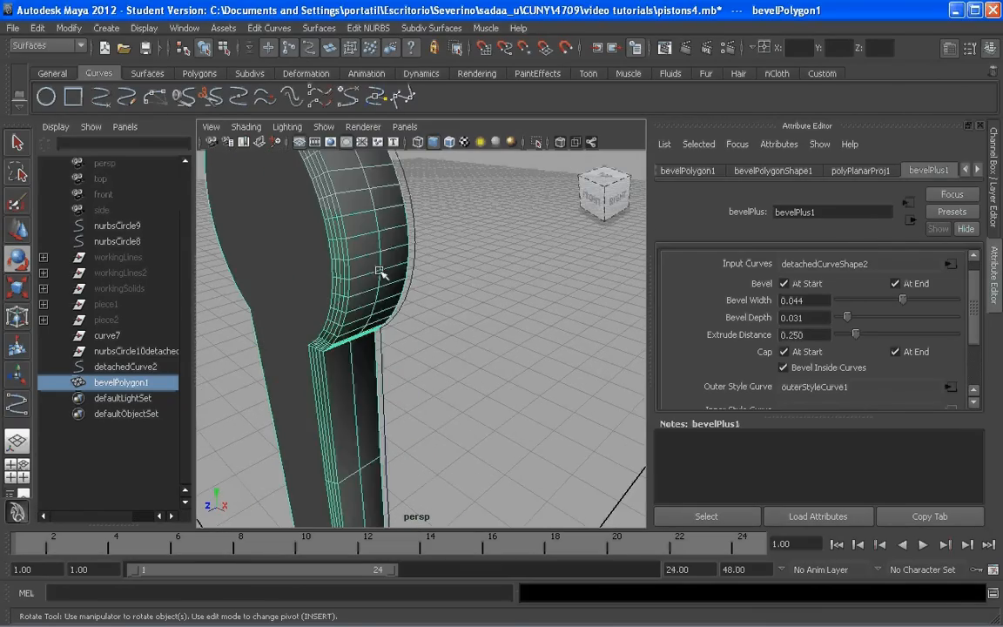
pyautogui.keyDown('alt'); pyautogui.moveTo(381, 274); pyautogui.dragTo(410, 352, button='middle'); pyautogui.keyUp('alt')
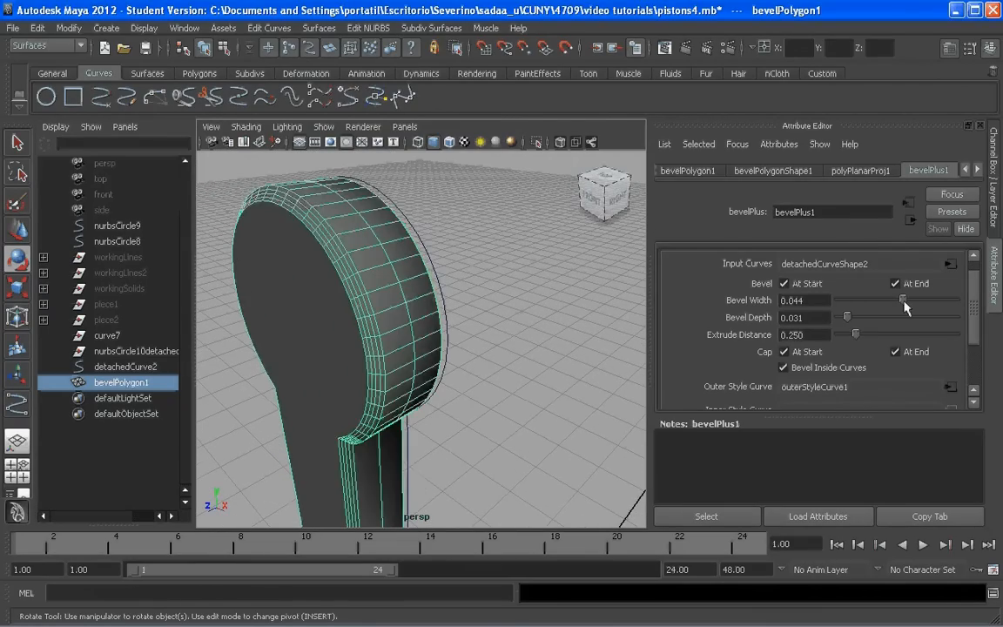
pyautogui.moveTo(903, 301); pyautogui.dragTo(901, 300)
pyautogui.click(847, 316)
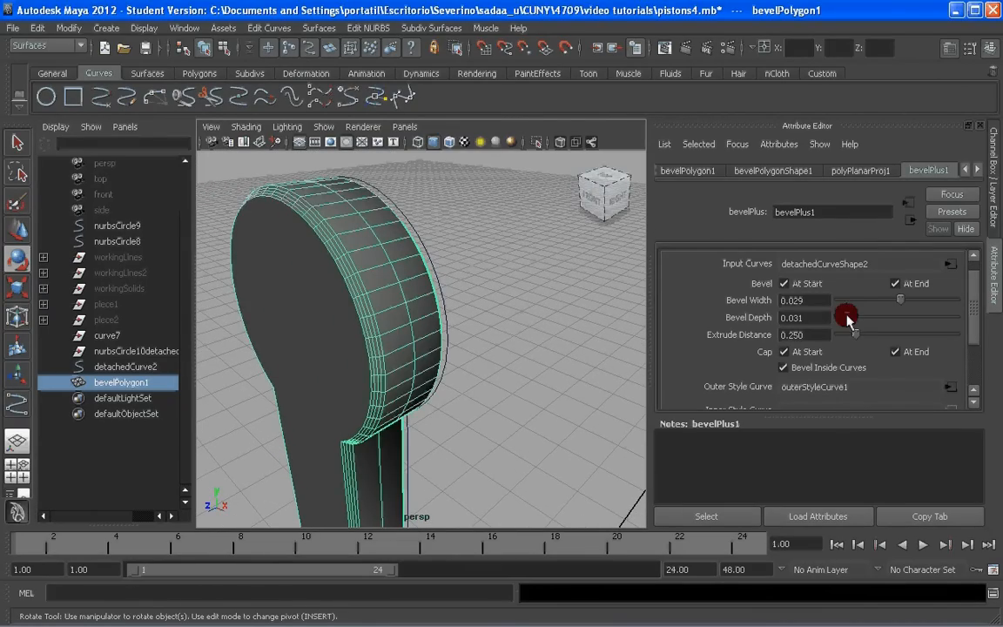
pyautogui.moveTo(847, 316); pyautogui.dragTo(844, 316)
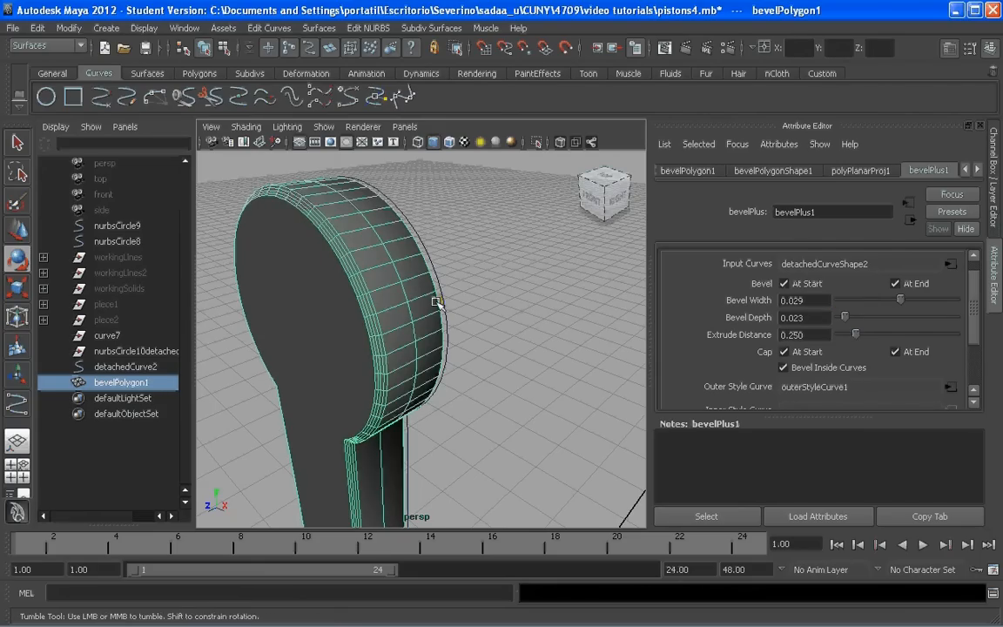
pyautogui.scroll(-5, 430, 297)
pyautogui.scroll(-5, 430, 297)
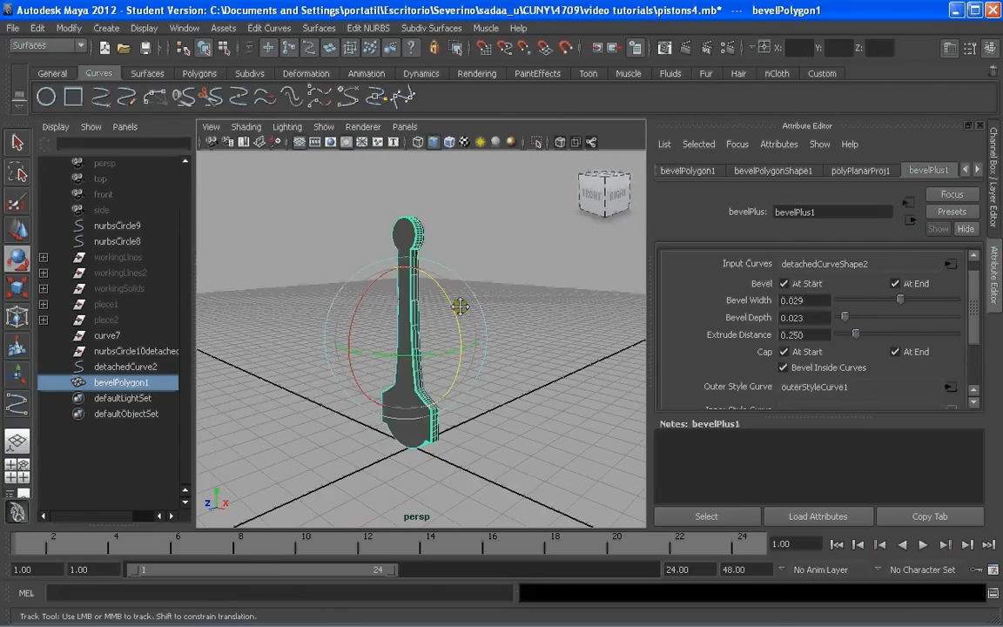
# Hide the beveled rod solid, leaving its outline and the two inner circles to work with
pyautogui.click(487, 409)
pyautogui.click(405, 287)
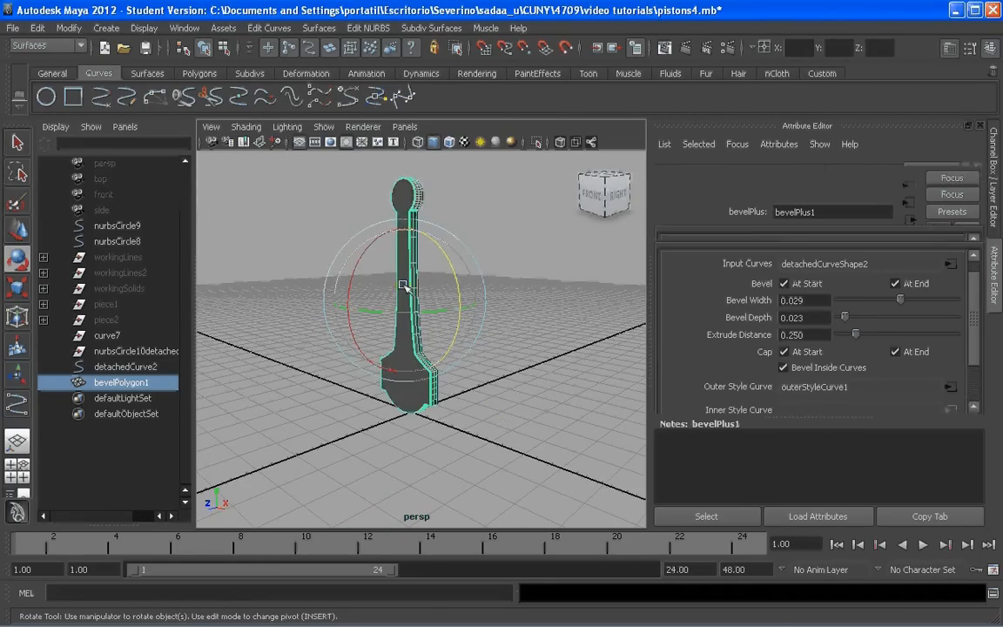
pyautogui.keyDown('alt'); pyautogui.moveTo(479, 244); pyautogui.dragTo(504, 285); pyautogui.keyUp('alt')
pyautogui.click(101, 384)
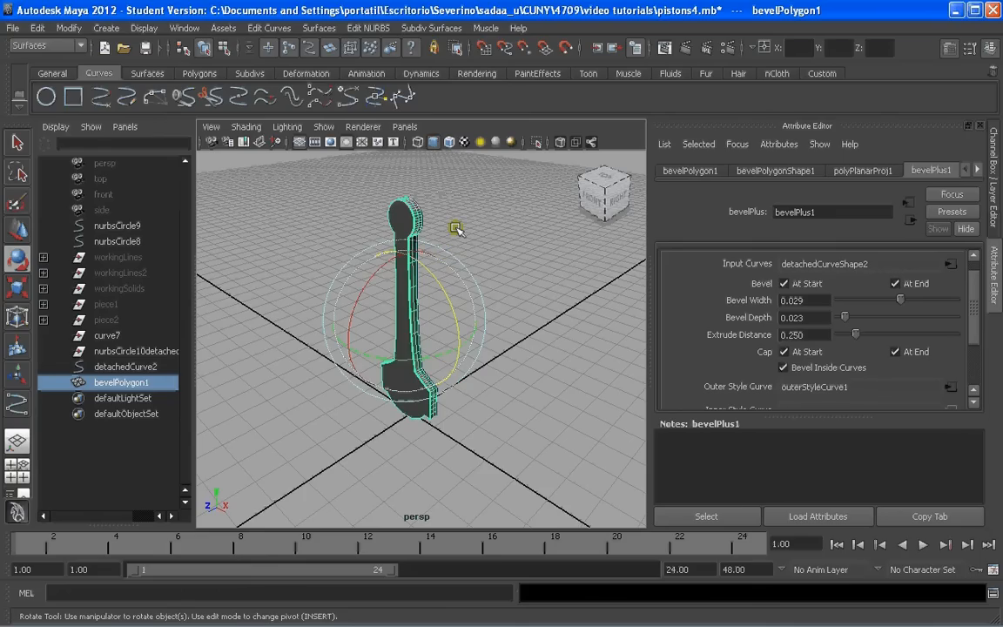
pyautogui.keyDown('alt'); pyautogui.moveTo(464, 226); pyautogui.dragTo(462, 236, button='middle'); pyautogui.keyUp('alt')
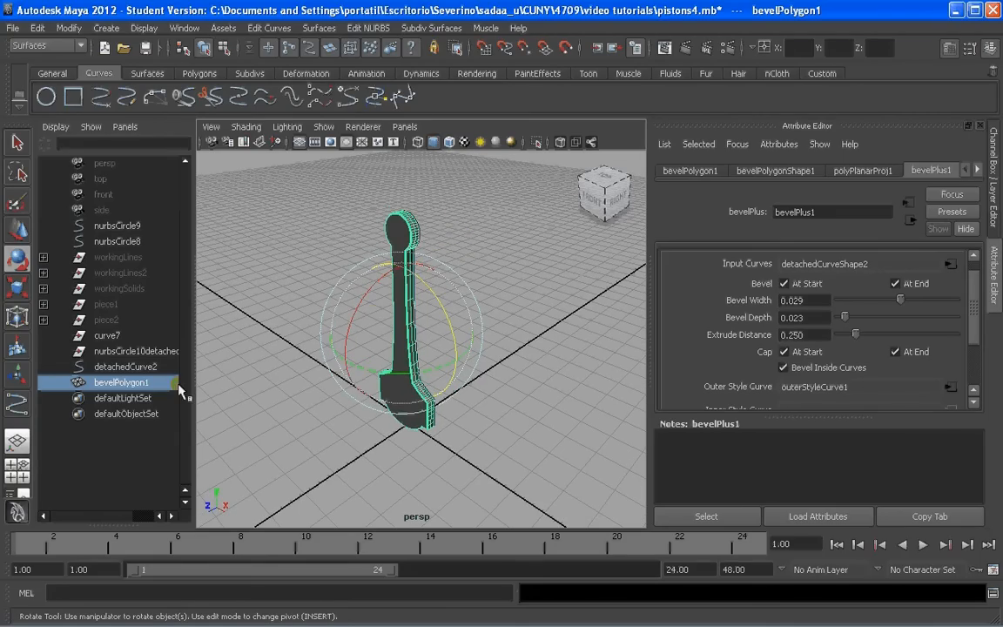
pyautogui.hotkey('ctrl', 'h')
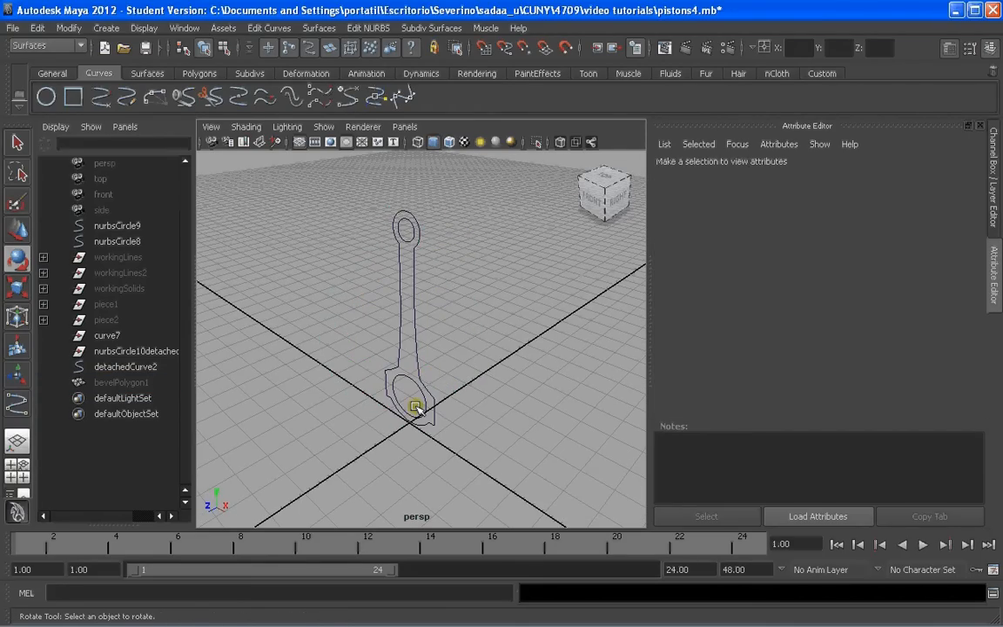
# Create a Bevel Plus solid from the large ring's inner circle, nurbsCircle9
pyautogui.click(411, 383)
pyautogui.scroll(5, 418, 366)
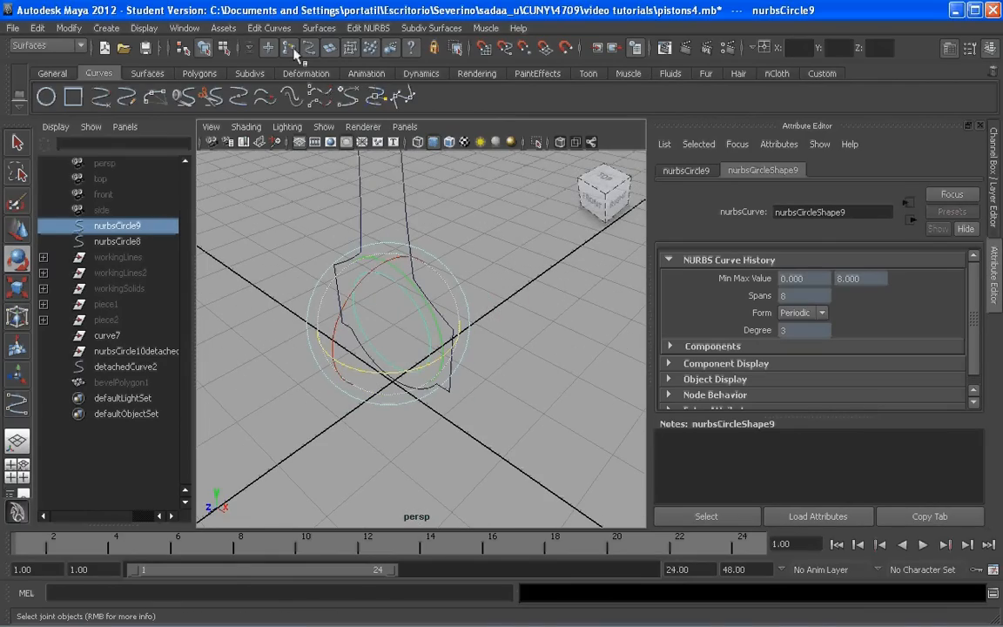
pyautogui.click(318, 29)
pyautogui.click(331, 175)
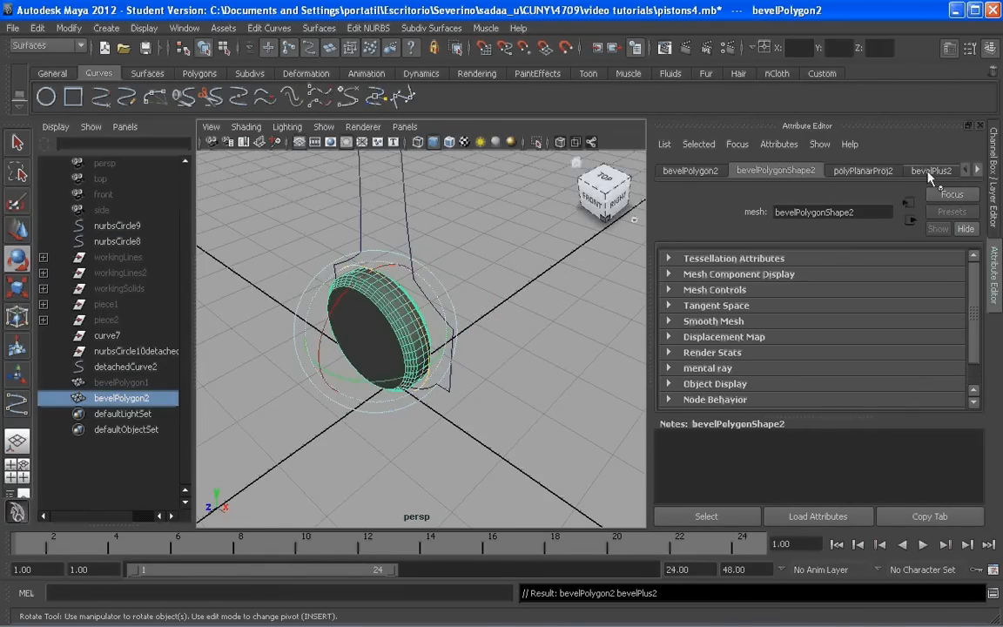
# Turn off the circle solid's bevel at the start, keep it at the end, and set its extrude distance to 0
pyautogui.click(929, 172)
pyautogui.moveTo(867, 301); pyautogui.dragTo(911, 301)
pyautogui.click(904, 285)
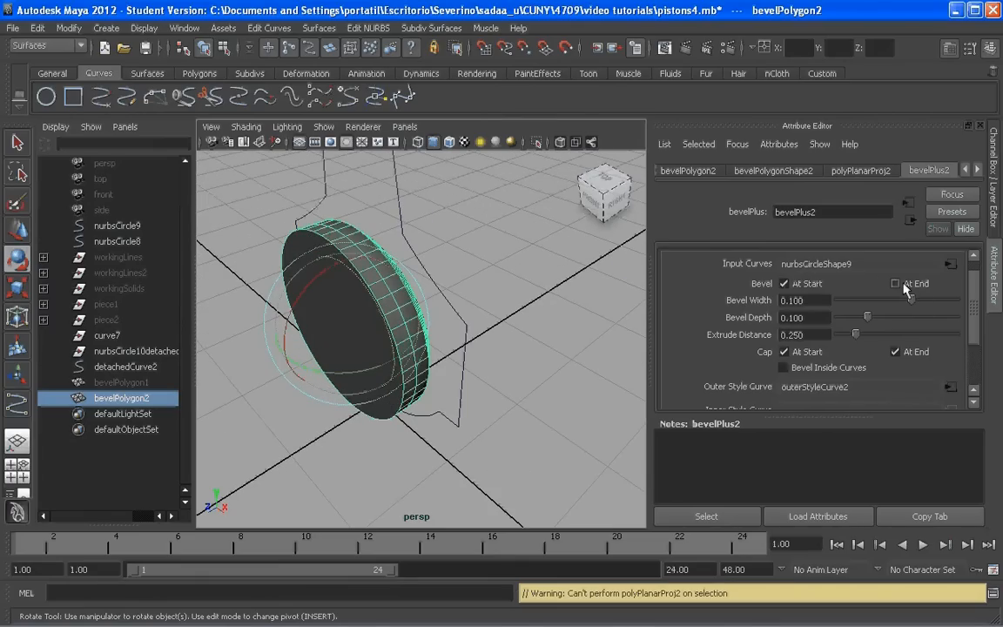
pyautogui.click(896, 284)
pyautogui.click(784, 284)
pyautogui.keyDown('alt'); pyautogui.moveTo(601, 291); pyautogui.dragTo(511, 307); pyautogui.keyUp('alt')
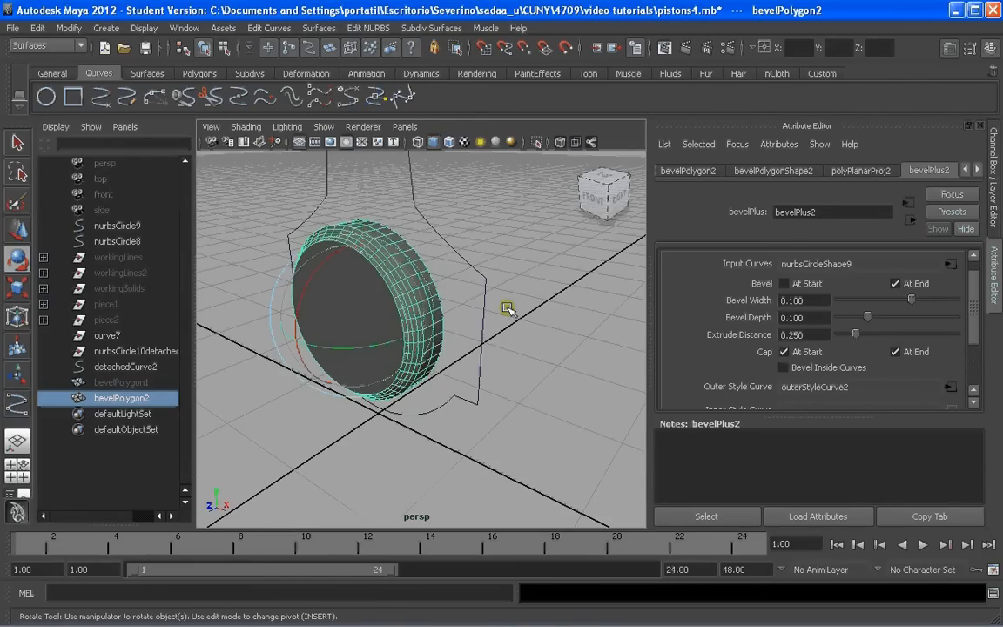
pyautogui.moveTo(856, 335); pyautogui.dragTo(835, 339)
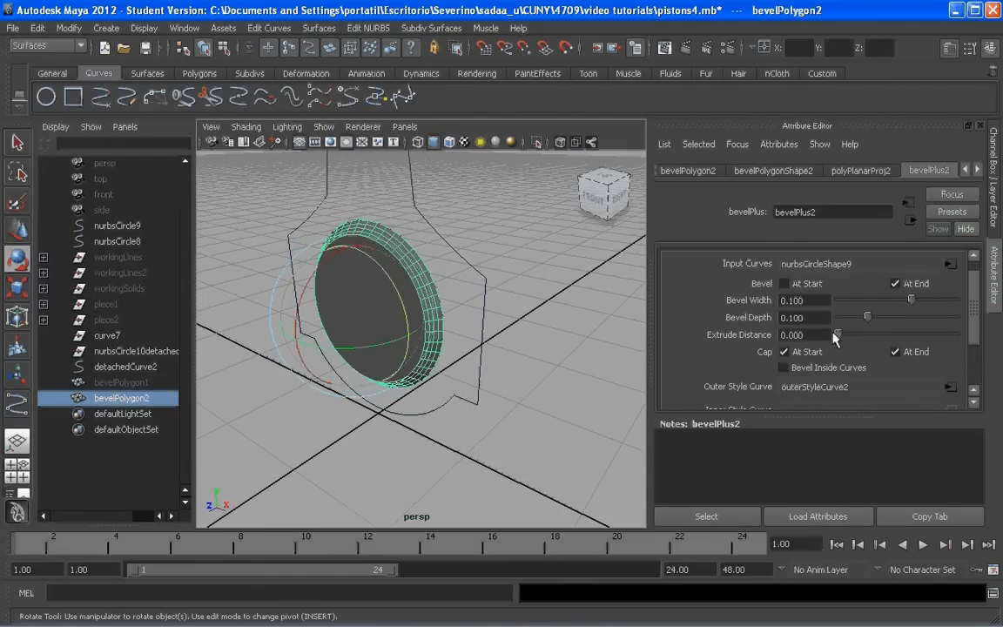
pyautogui.keyDown('alt'); pyautogui.moveTo(505, 330); pyautogui.dragTo(442, 329); pyautogui.keyUp('alt')
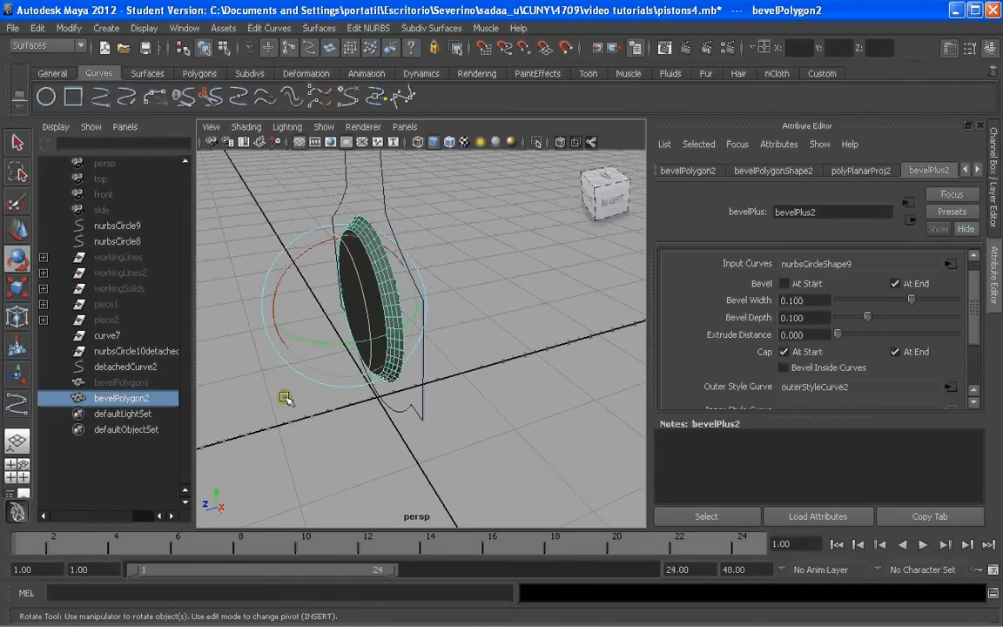
# Unhide the beveled rod solid and select the large circle's beveled disc with the Move tool
pyautogui.click(101, 385)
pyautogui.hotkey('shift', 'h')
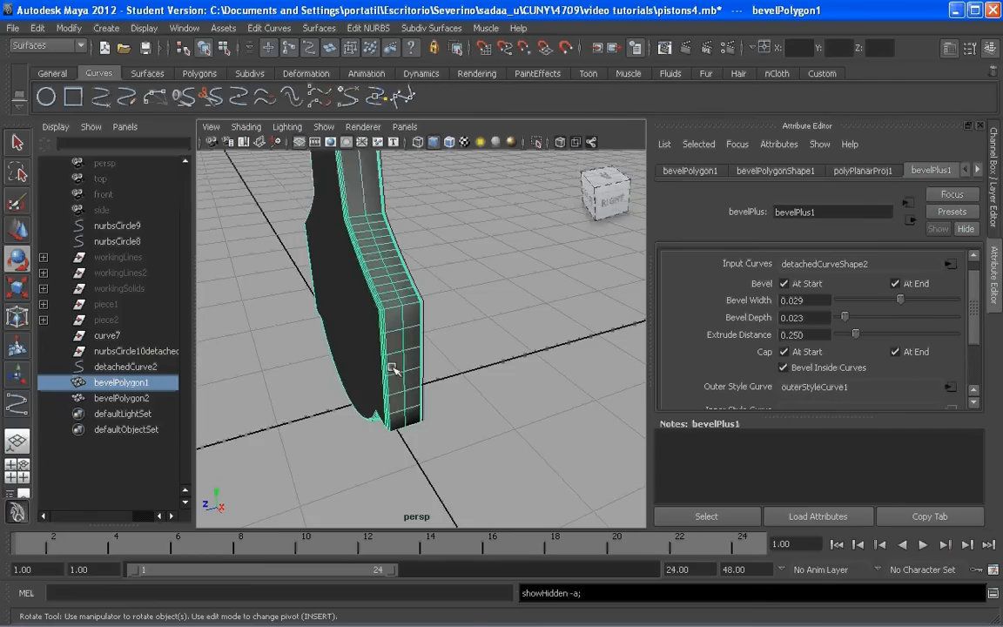
pyautogui.scroll(-3, 413, 344)
pyautogui.click(130, 398)
pyautogui.press('w')
pyautogui.keyDown('alt'); pyautogui.moveTo(277, 353); pyautogui.dragTo(382, 319); pyautogui.keyUp('alt')
# Unhide the piece2 group beside the rod's large end
pyautogui.click(105, 320)
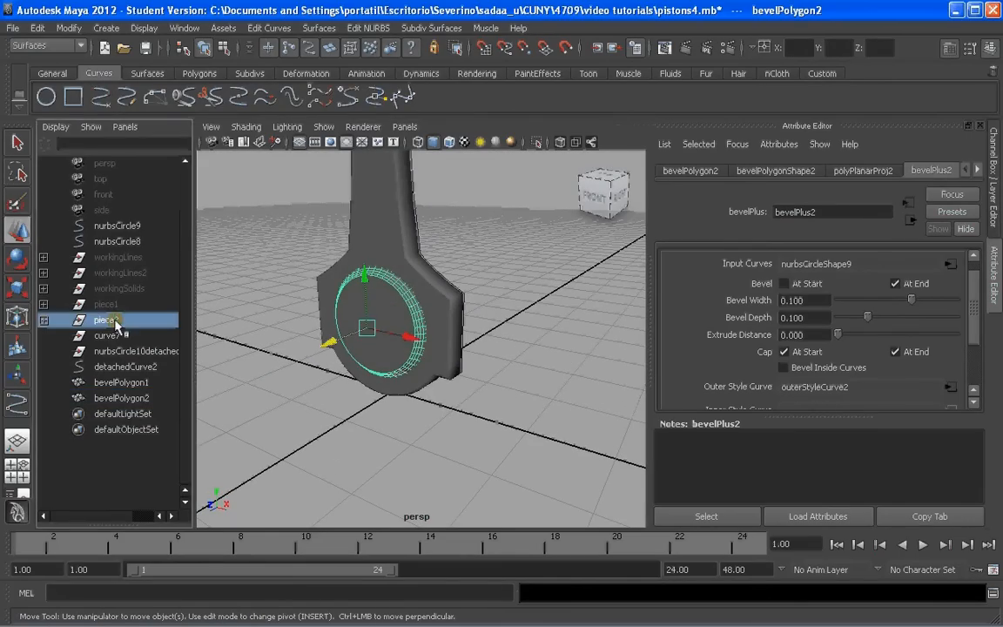
pyautogui.keyDown('alt'); pyautogui.moveTo(316, 321); pyautogui.dragTo(443, 336); pyautogui.keyUp('alt')
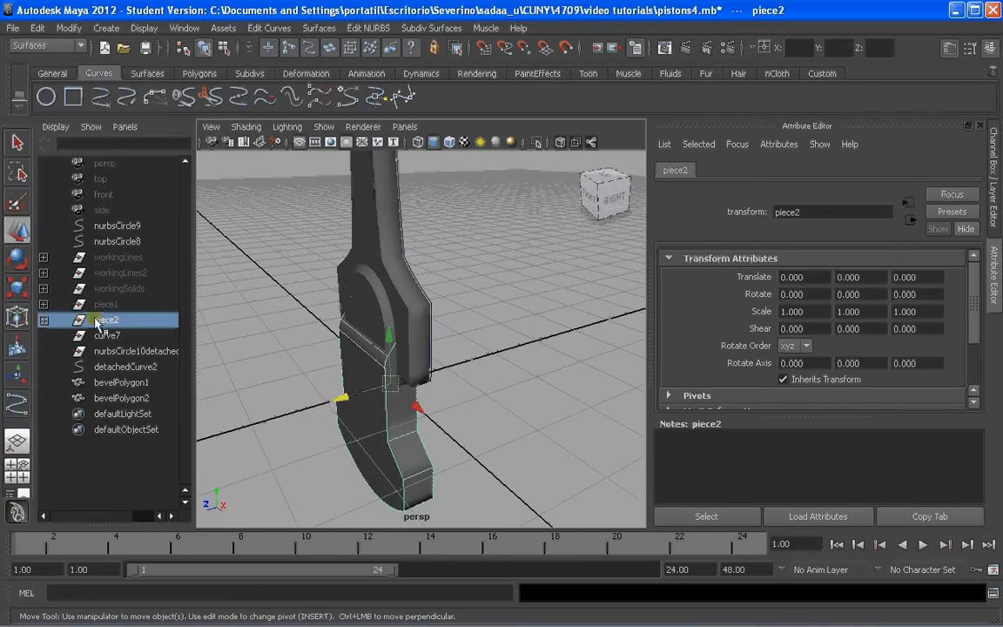
# Try moving the piece2 group about 0.391 along Z, undo the move and reselect the group
pyautogui.moveTo(342, 399); pyautogui.dragTo(319, 407)
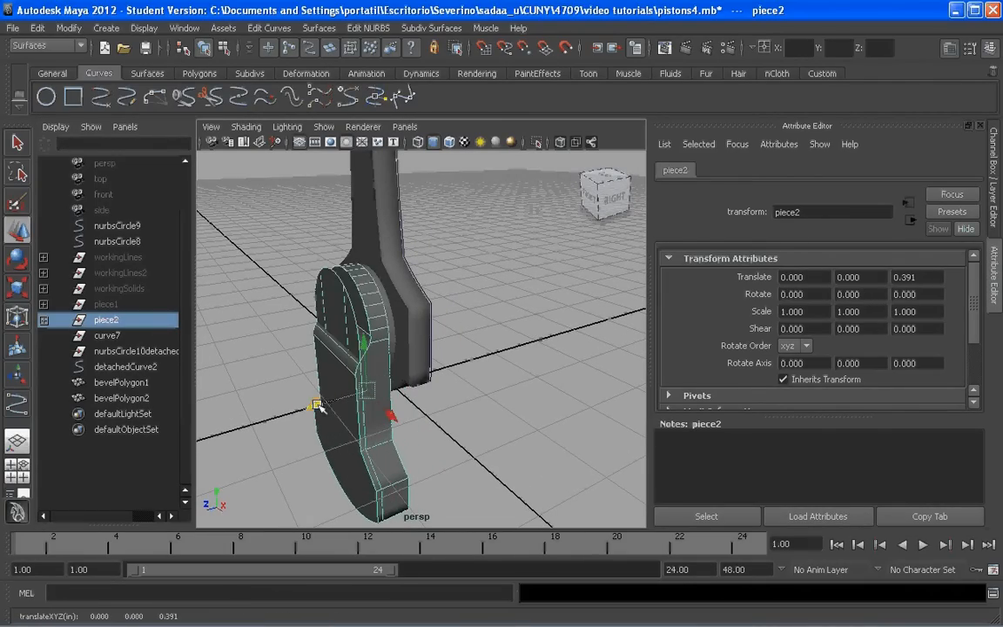
pyautogui.hotkey('ctrl', 'z')
pyautogui.click(458, 421)
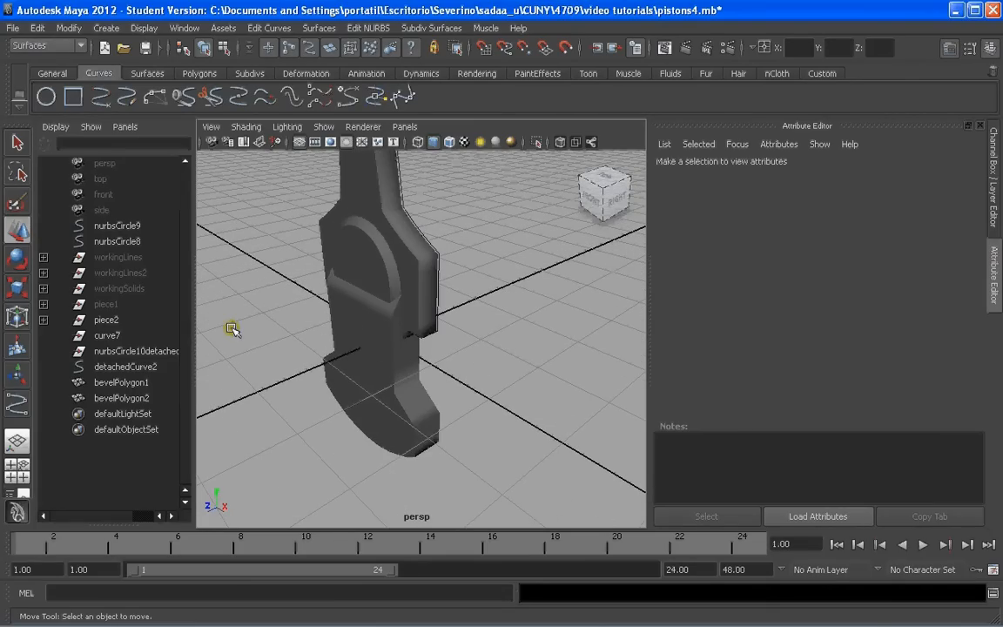
pyautogui.click(106, 320)
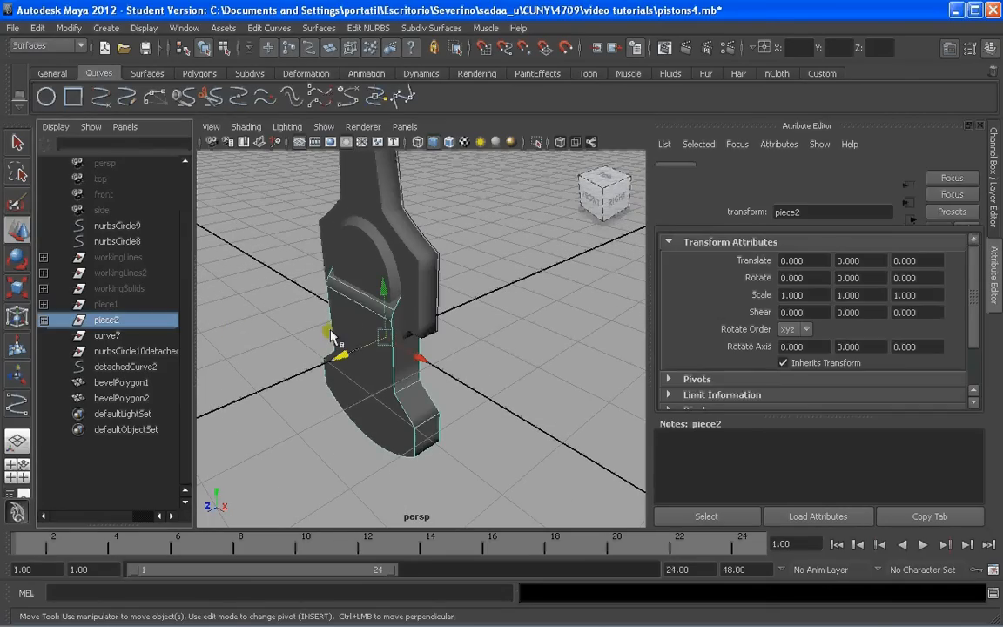
# Try moving the piece2 group about 0.418 along Z and undo the move
pyautogui.moveTo(334, 355); pyautogui.dragTo(307, 363)
pyautogui.press('z')
pyautogui.click(39, 31)
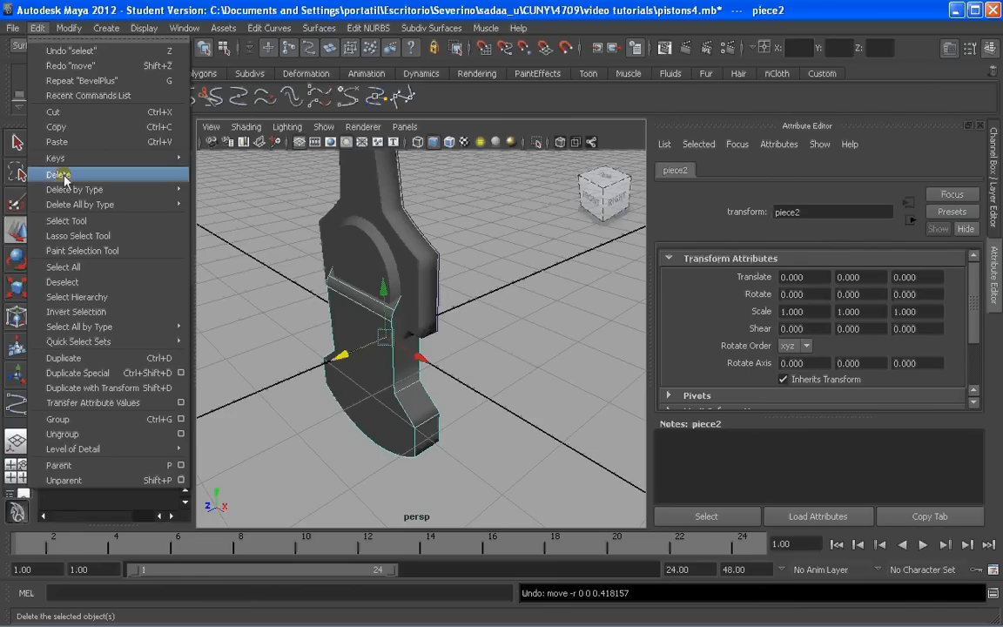
pyautogui.moveTo(174, 190)
pyautogui.click(235, 197)
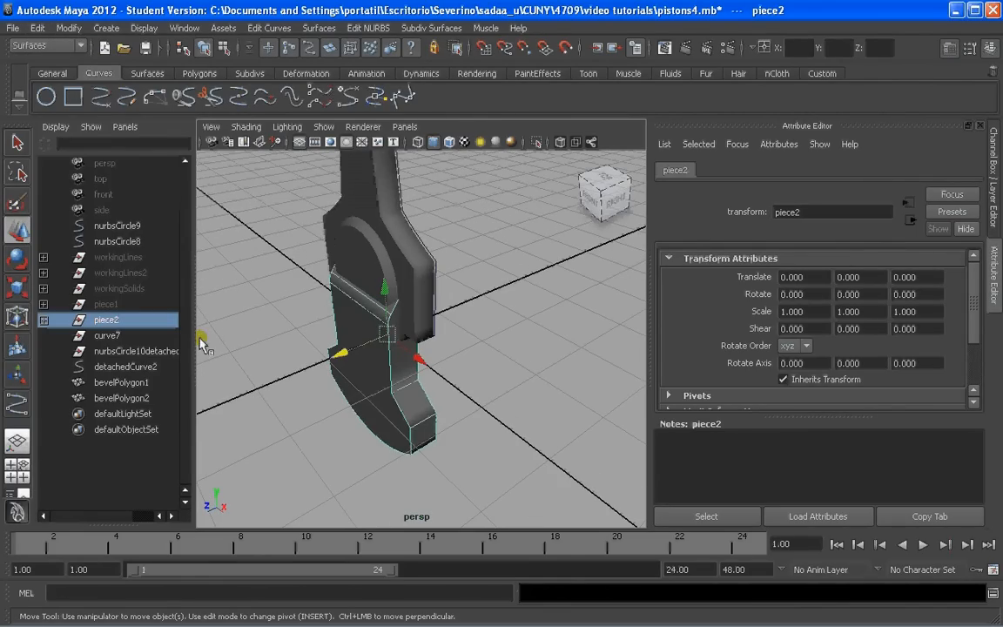
# Move the piece2 group along Z to about 0.476, away from the rod's large end
pyautogui.moveTo(340, 353); pyautogui.dragTo(312, 360)
pyautogui.scroll(5, 364, 217)
# Scale the large circle's beveled disc to about 1.173 in X and Y only, leaving its Z scale at 1
pyautogui.click(122, 397)
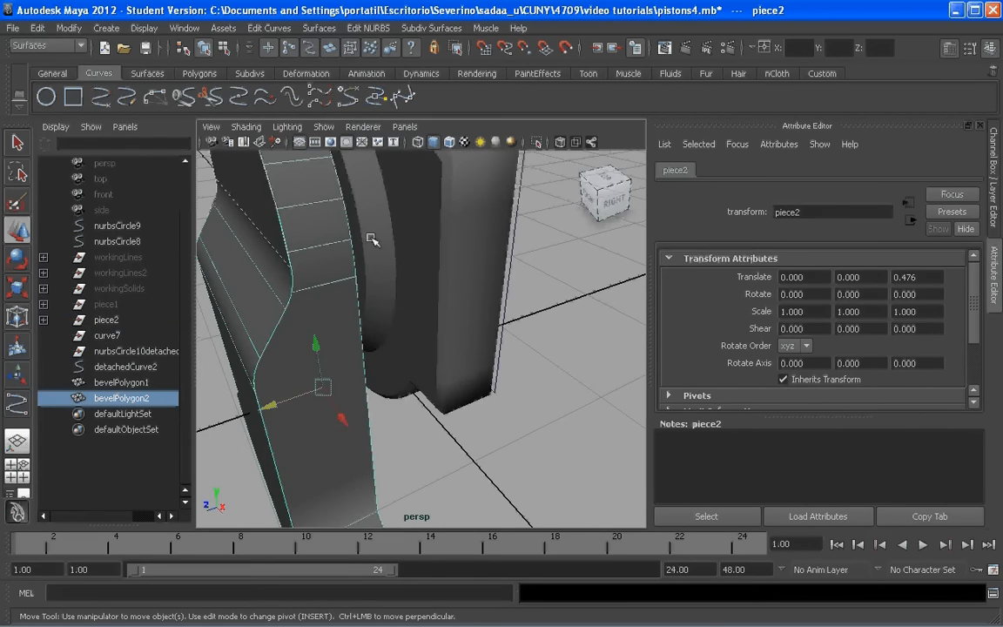
pyautogui.press('f')
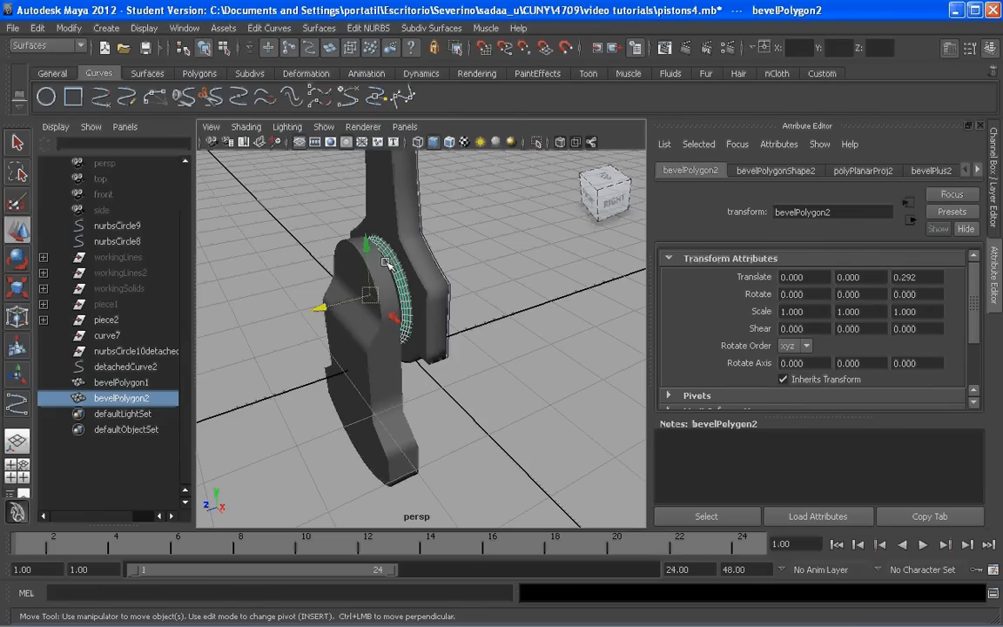
pyautogui.press('r')
pyautogui.keyDown('ctrl'); pyautogui.moveTo(299, 313); pyautogui.dragTo(400, 233); pyautogui.keyUp('ctrl')
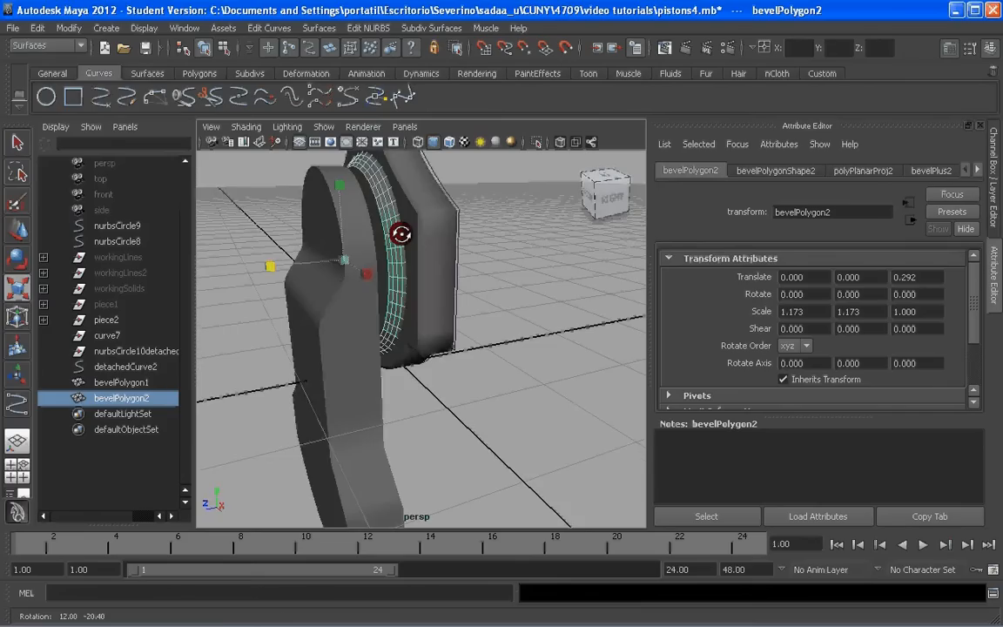
pyautogui.keyDown('alt'); pyautogui.moveTo(400, 233); pyautogui.dragTo(166, 350, button='right'); pyautogui.keyUp('alt')
# Move the piece2 group closer to the enlarged disc, to a Z translation of about 0.424
pyautogui.click(106, 320)
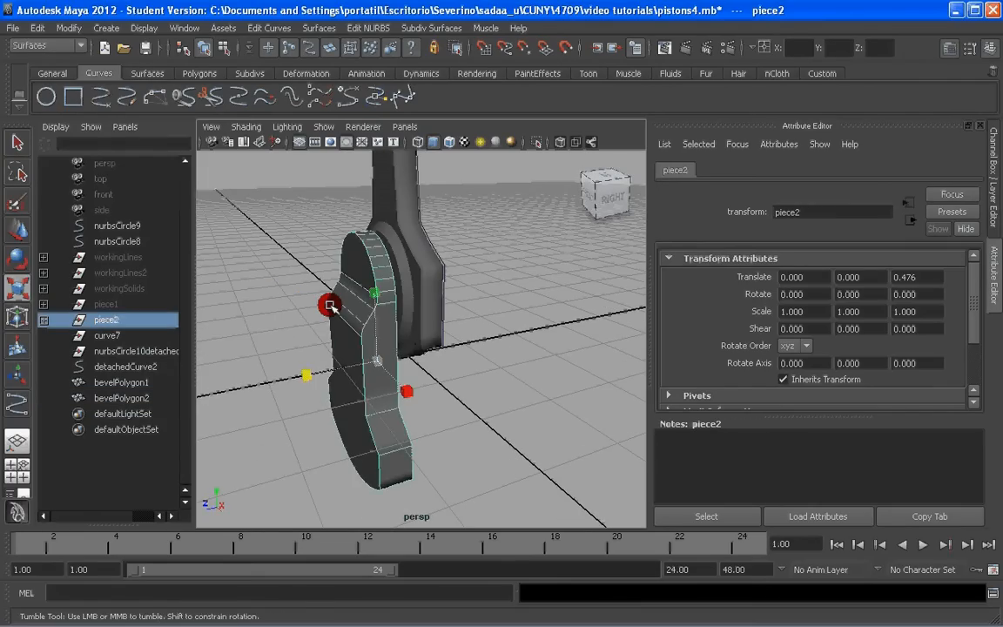
pyautogui.press('w')
pyautogui.moveTo(328, 380); pyautogui.dragTo(333, 377)
# Examine the full connecting rod from its small end down to its fit against the piece2 group
pyautogui.scroll(-3, 394, 299)
pyautogui.keyDown('alt'); pyautogui.moveTo(395, 300); pyautogui.dragTo(461, 233); pyautogui.keyUp('alt')
pyautogui.keyDown('alt'); pyautogui.moveTo(385, 186); pyautogui.dragTo(397, 276, button='middle'); pyautogui.keyUp('alt')
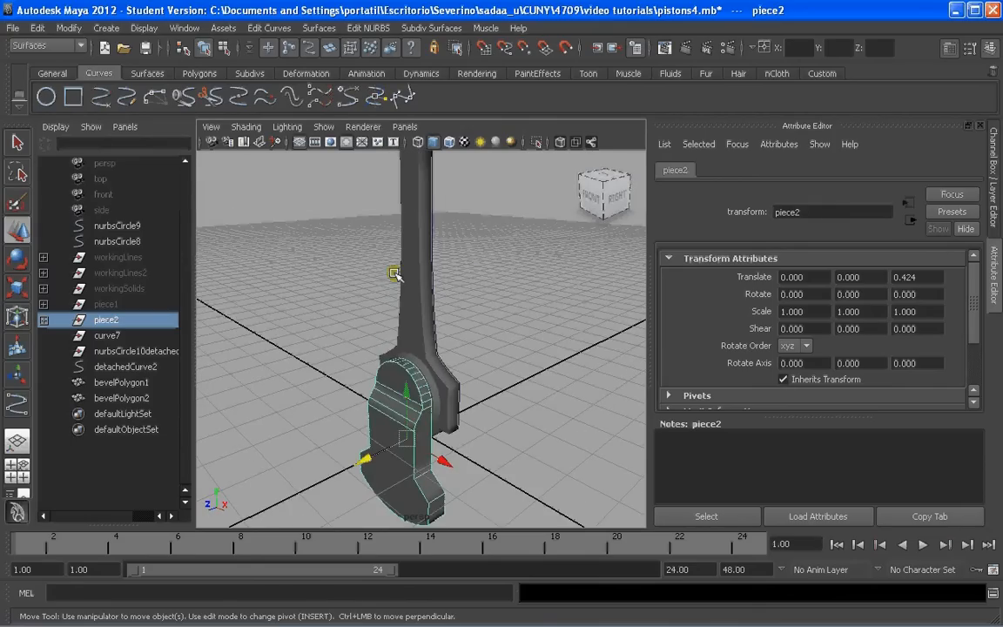
pyautogui.keyDown('alt'); pyautogui.moveTo(446, 225); pyautogui.dragTo(457, 311, button='middle'); pyautogui.keyUp('alt')
pyautogui.keyDown('alt'); pyautogui.moveTo(385, 225); pyautogui.dragTo(376, 271, button='middle'); pyautogui.keyUp('alt')
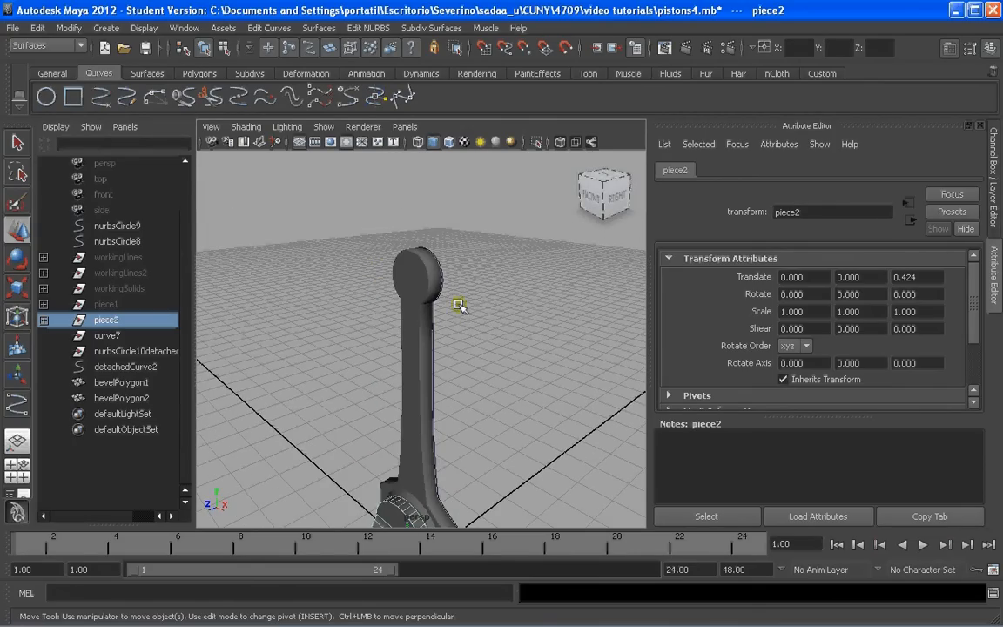
pyautogui.scroll(-5, 458, 305)
pyautogui.keyDown('alt'); pyautogui.moveTo(438, 379); pyautogui.dragTo(459, 322); pyautogui.keyUp('alt')
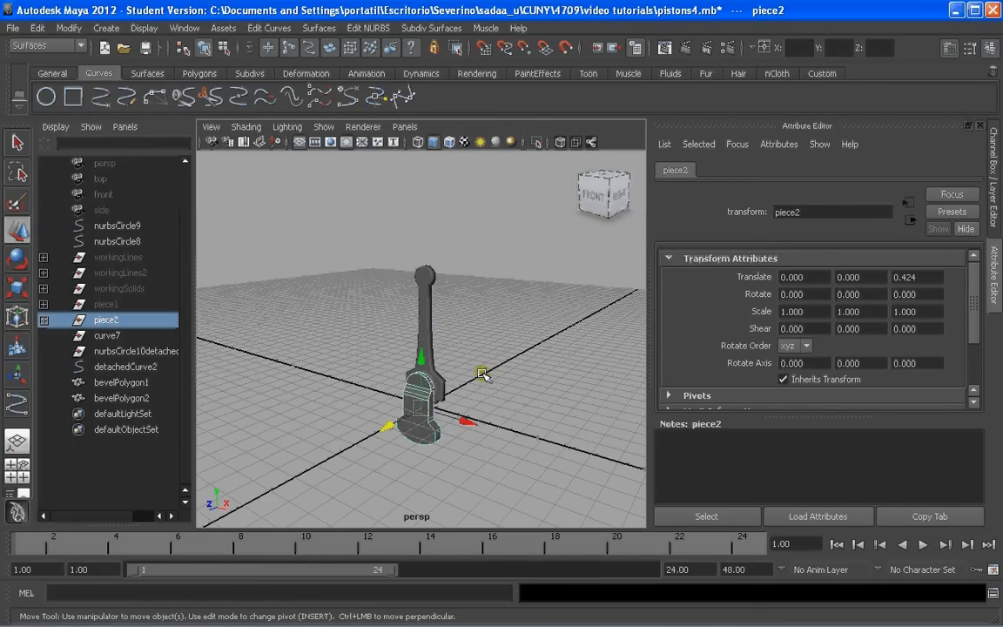
pyautogui.scroll(-1, 456, 354)
pyautogui.scroll(5, 475, 331)
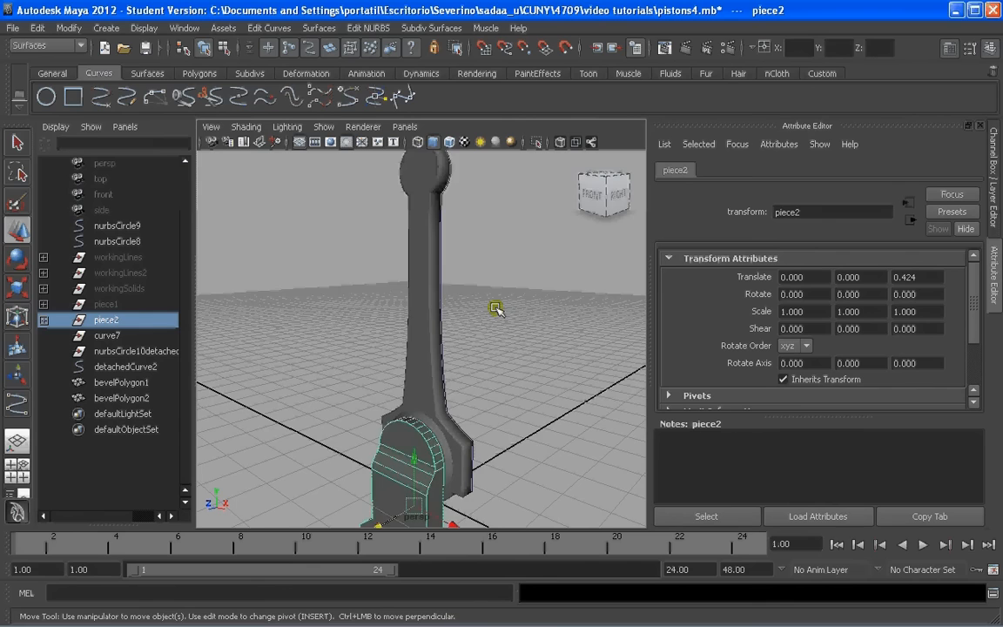